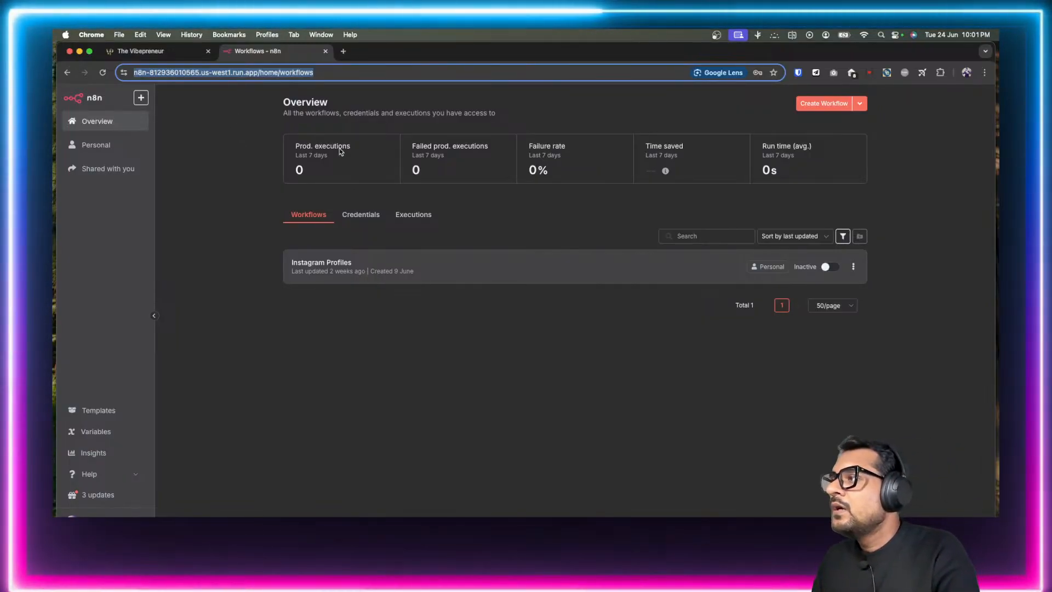
{"action": "left_click", "coordinate": [252, 268]}
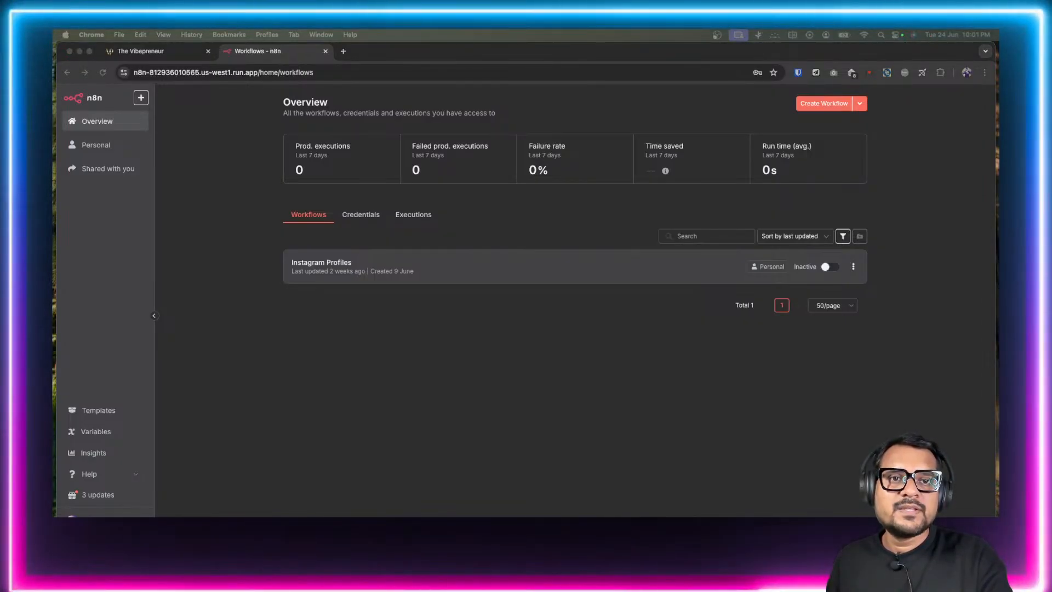
{"action": "left_click", "coordinate": [413, 396]}
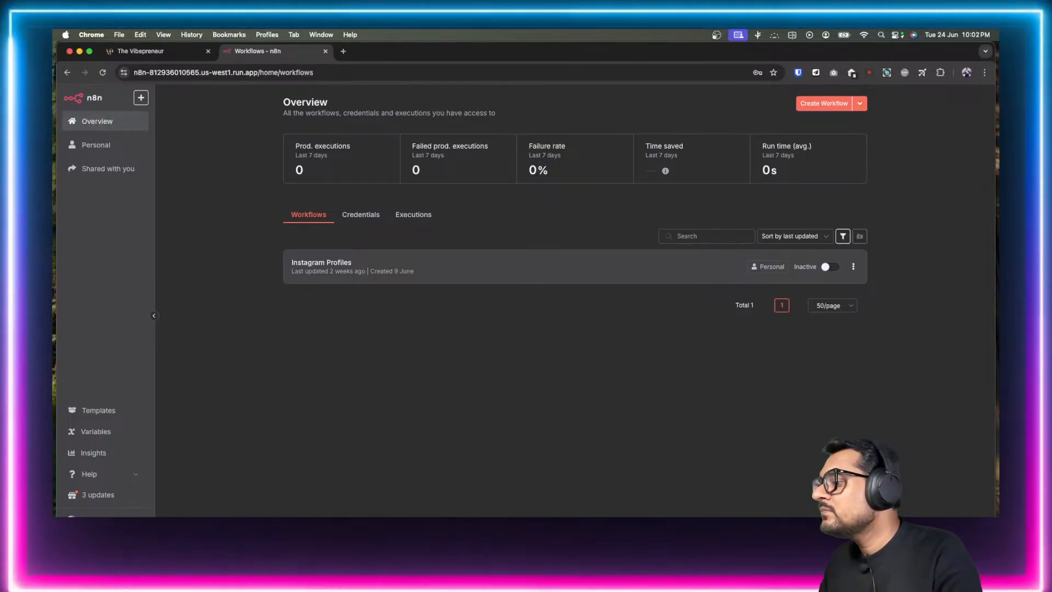
{"action": "left_click", "coordinate": [282, 317]}
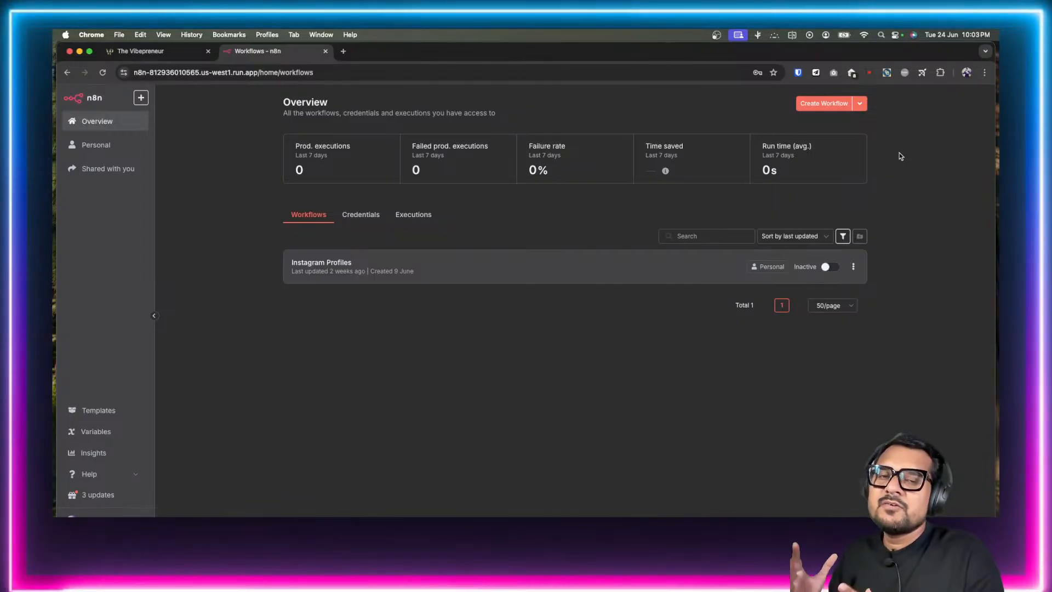
Step: Create a new workflow that starts with an On chat message trigger, keeping the trigger's default settings
{"action": "left_click", "coordinate": [828, 104]}
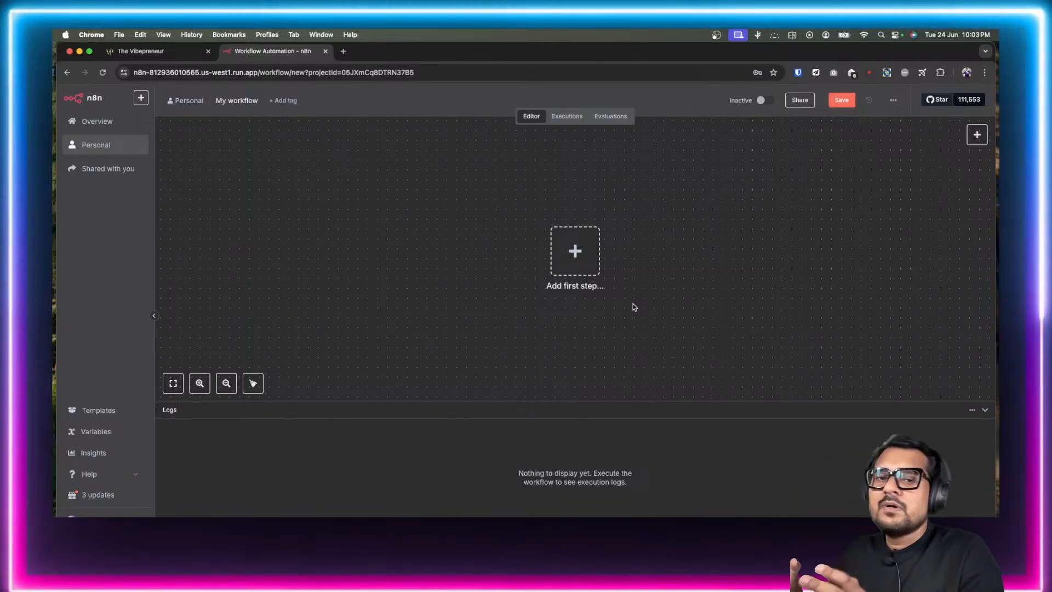
{"action": "left_click", "coordinate": [575, 253]}
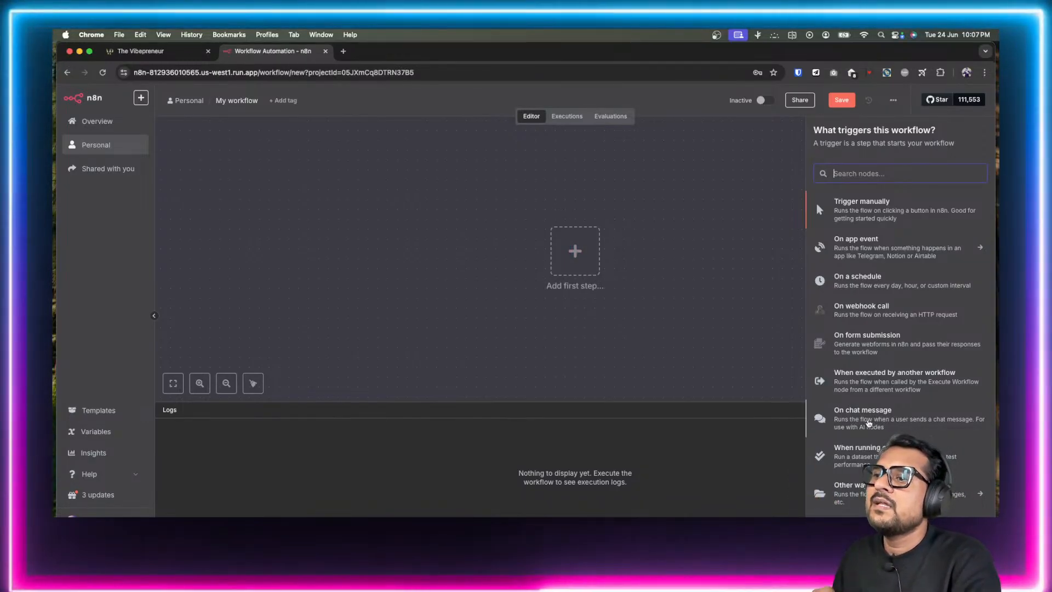
{"action": "left_click", "coordinate": [883, 420]}
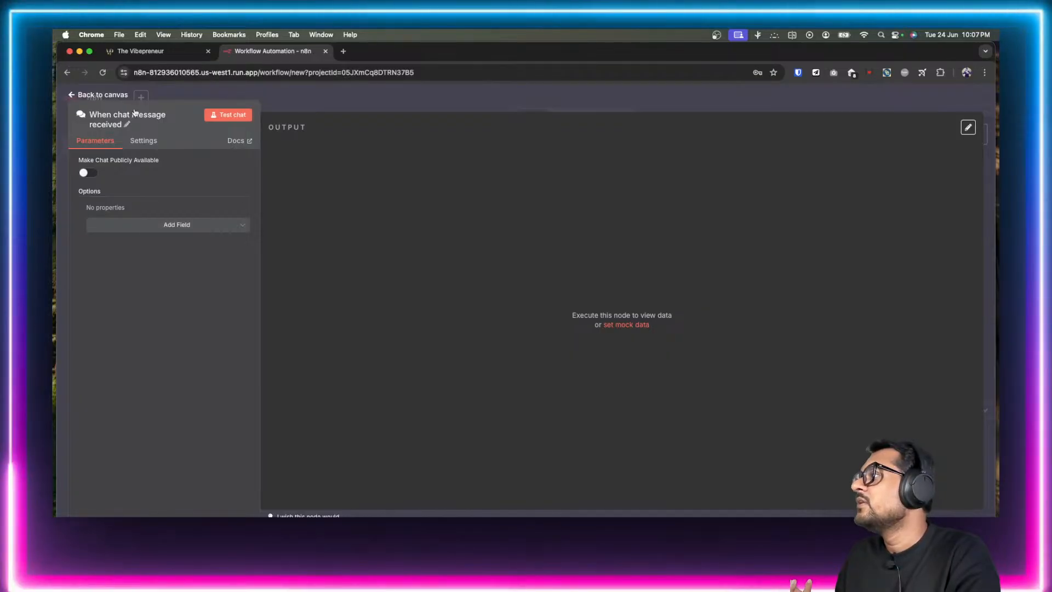
{"action": "left_click", "coordinate": [70, 94]}
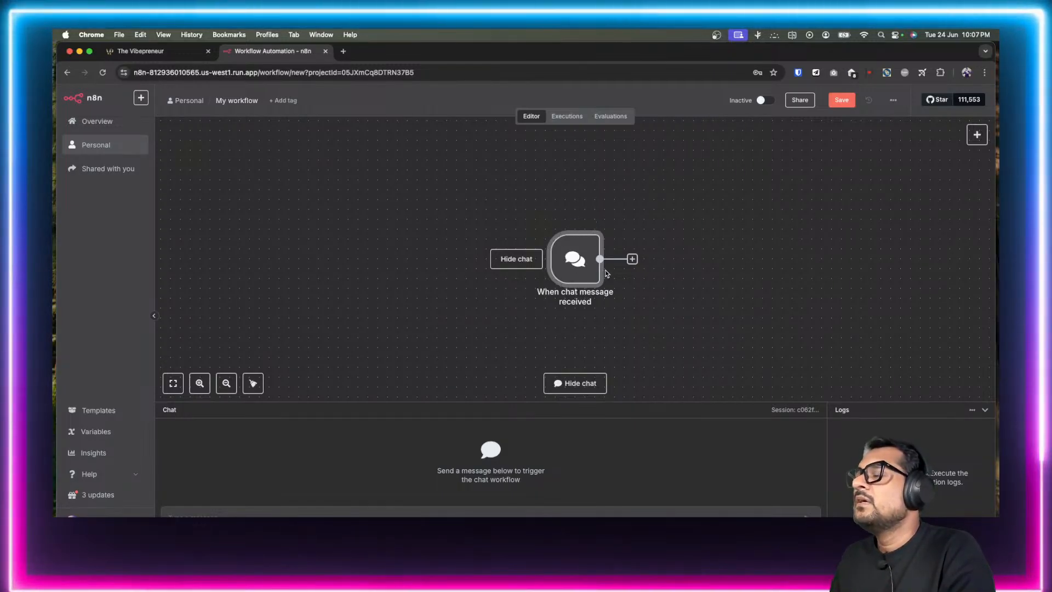
Step: Add an Edit Fields (Set) data transformation node after the chat trigger, keeping its default settings
{"action": "mouse_move", "coordinate": [590, 247]}
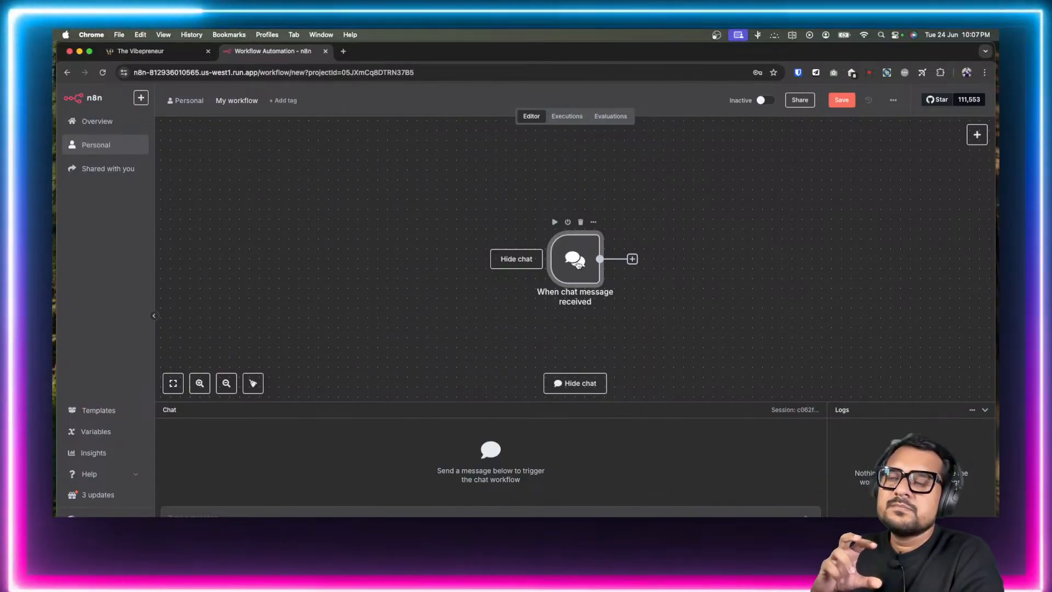
{"action": "mouse_move", "coordinate": [571, 287]}
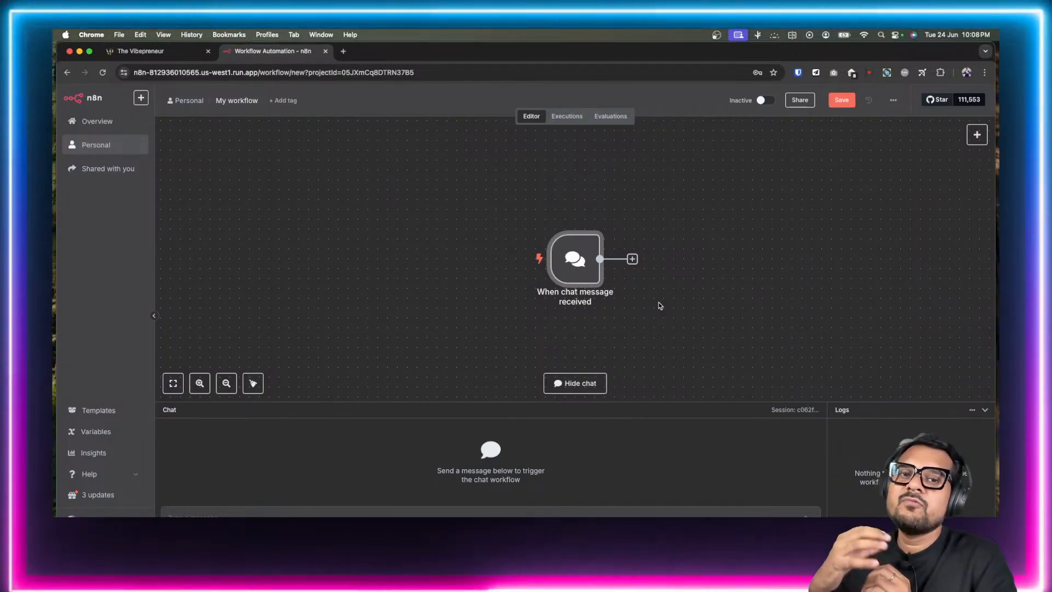
{"action": "left_click", "coordinate": [633, 260]}
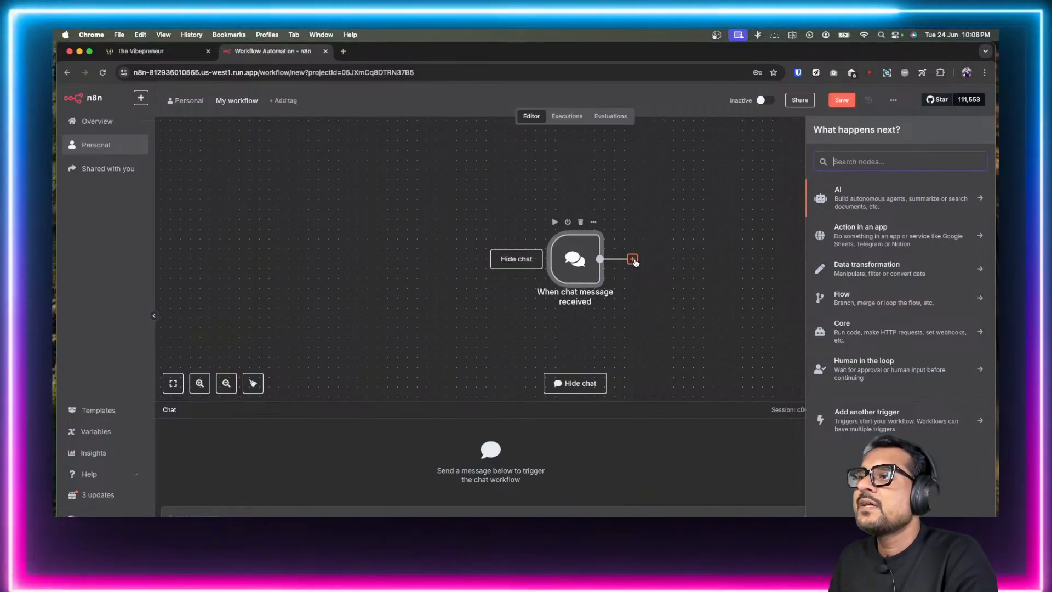
{"action": "left_click", "coordinate": [882, 274]}
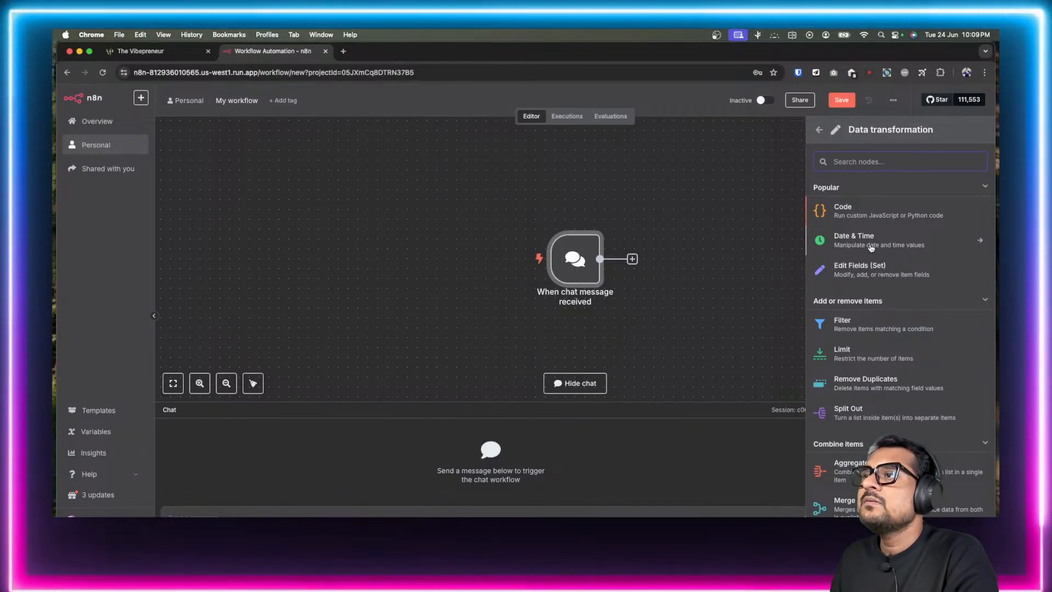
{"action": "left_click", "coordinate": [855, 271]}
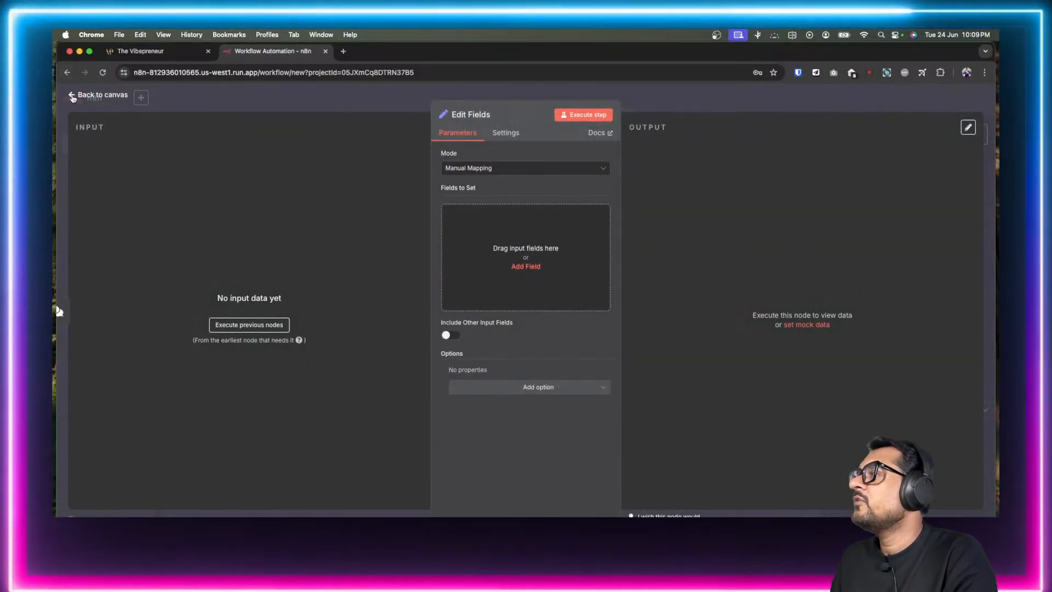
{"action": "left_click", "coordinate": [71, 96]}
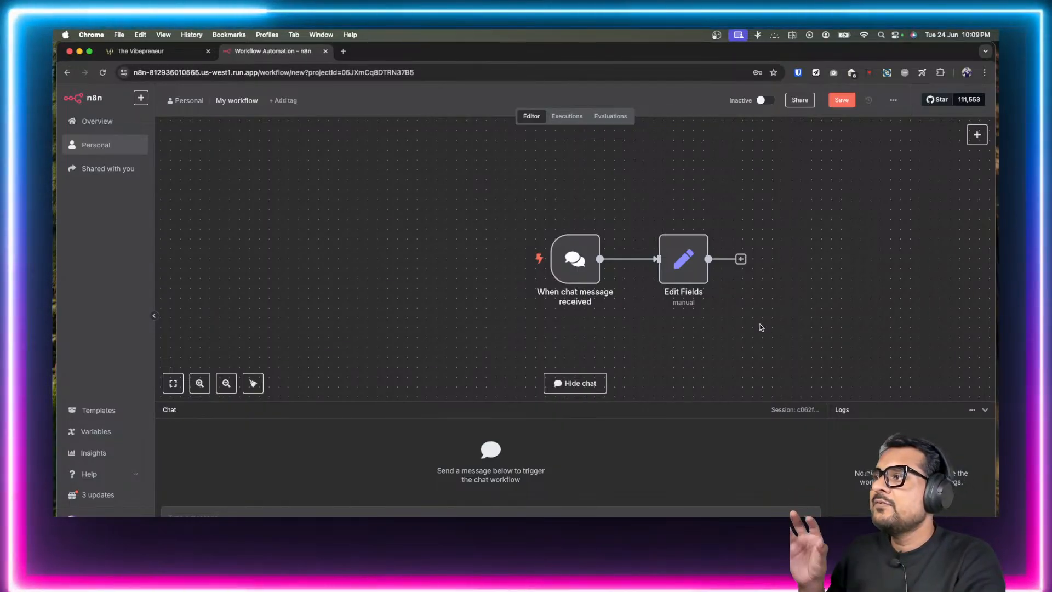
Step: Run the workflow by sending the chat message "hi", and widen the execution logs area beside the chat
{"action": "mouse_move", "coordinate": [608, 252]}
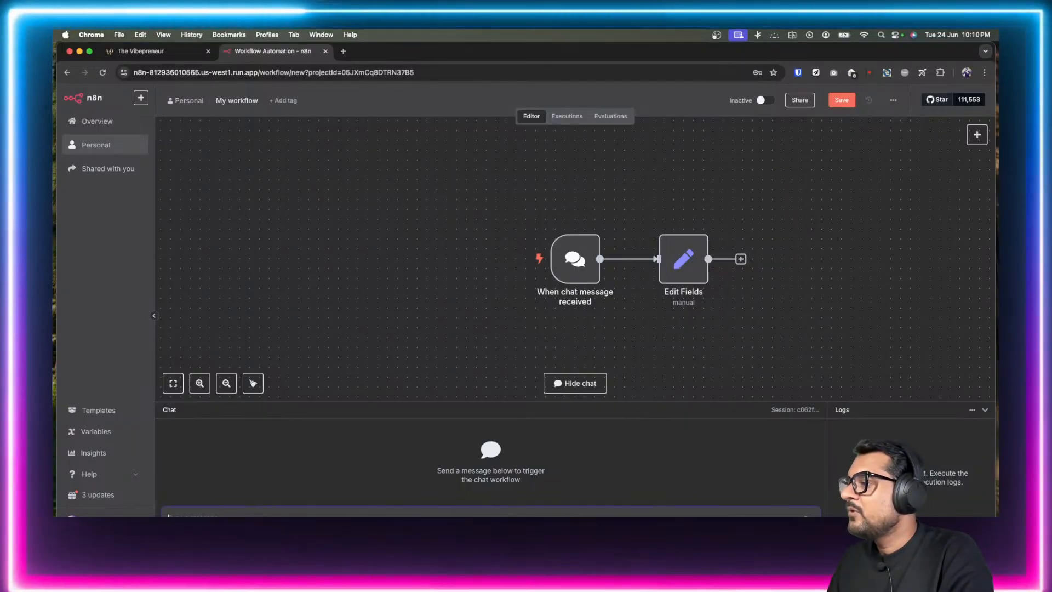
{"action": "left_click_drag", "start_coordinate": [270, 524], "coordinate": [270, 512]}
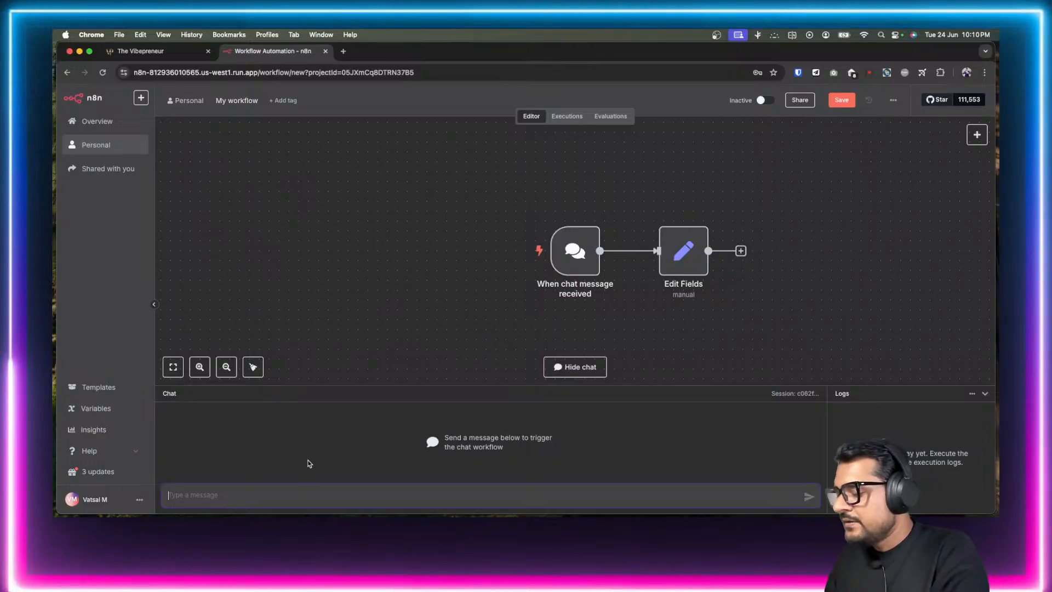
{"action": "type", "text": "hi"}
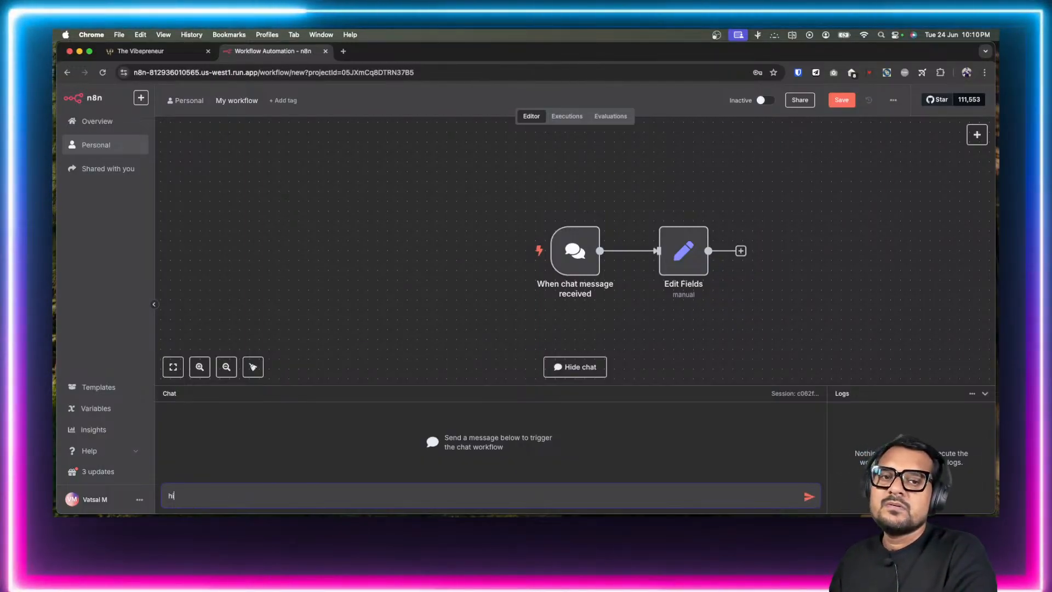
{"action": "left_click", "coordinate": [808, 496]}
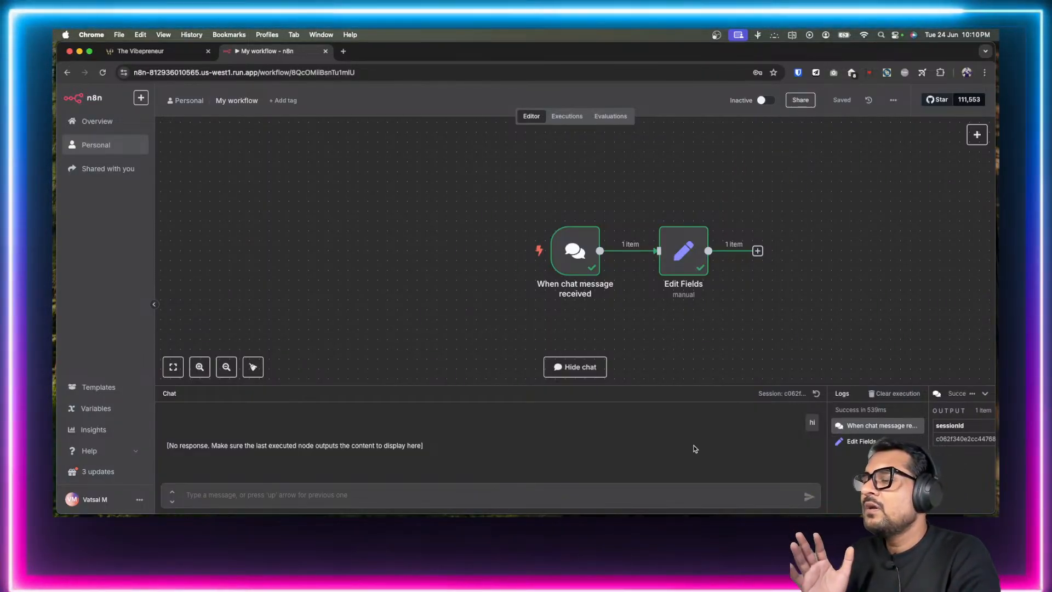
{"action": "left_click_drag", "start_coordinate": [826, 465], "coordinate": [710, 468]}
{"action": "mouse_move", "coordinate": [692, 423]}
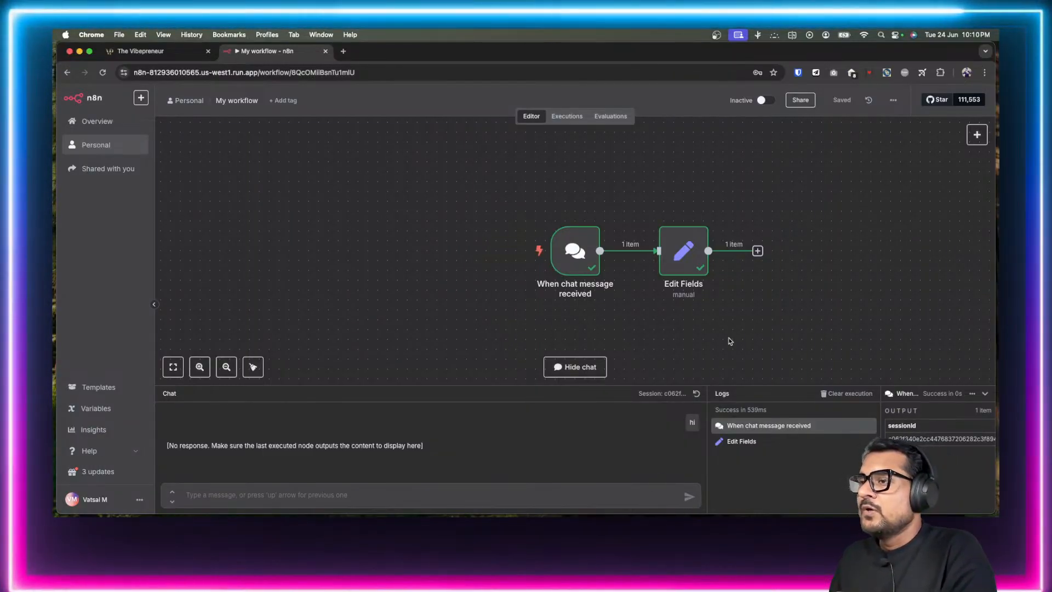
{"action": "mouse_move", "coordinate": [973, 480]}
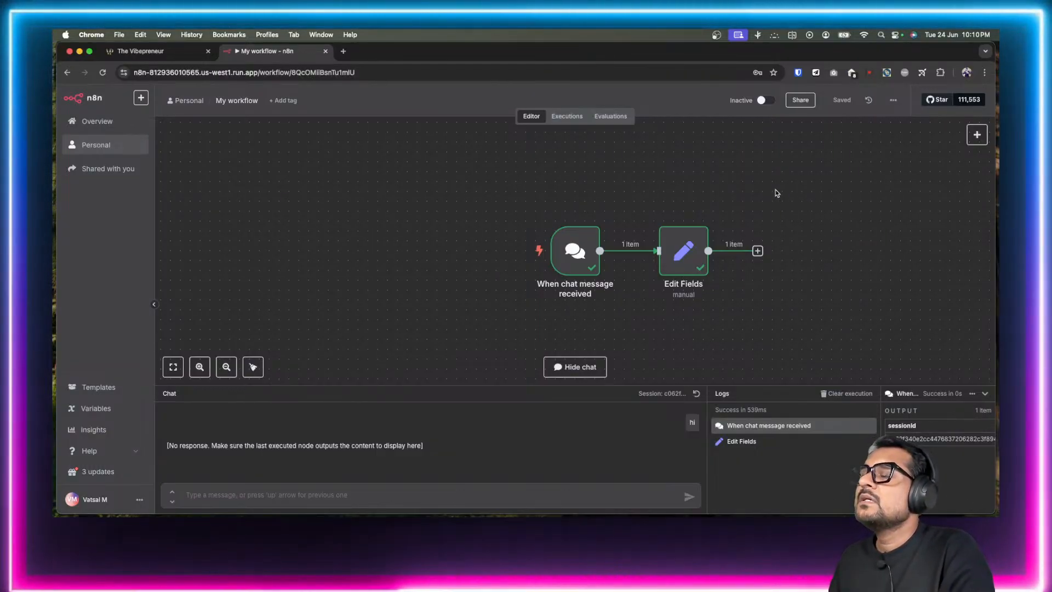
Step: Examine the chat trigger node's output in schema and JSON form, focusing on the chatInput key and its value
{"action": "mouse_move", "coordinate": [575, 251]}
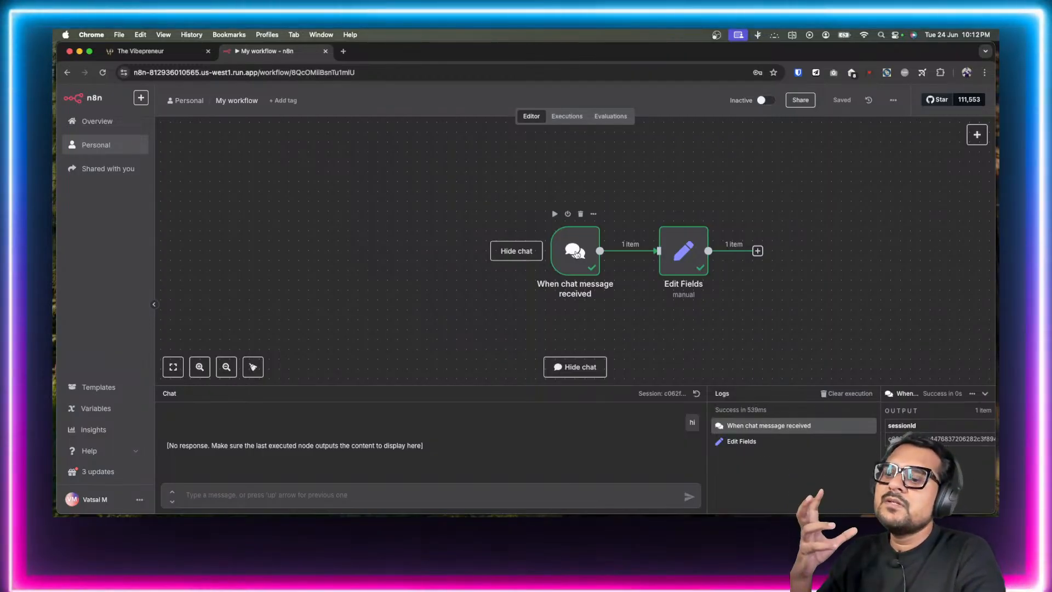
{"action": "double_click", "coordinate": [576, 253]}
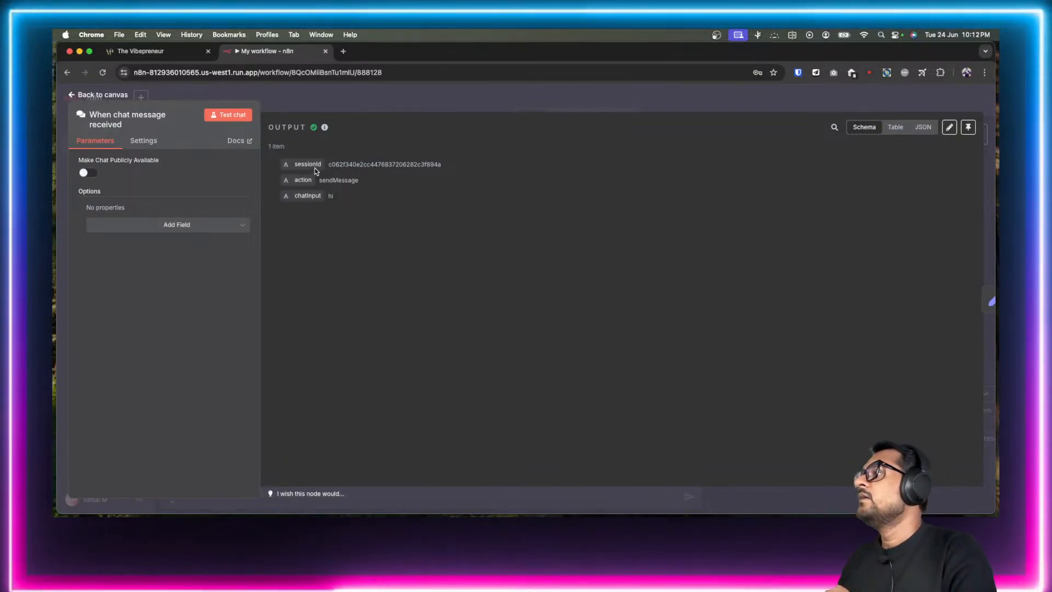
{"action": "double_click", "coordinate": [302, 196]}
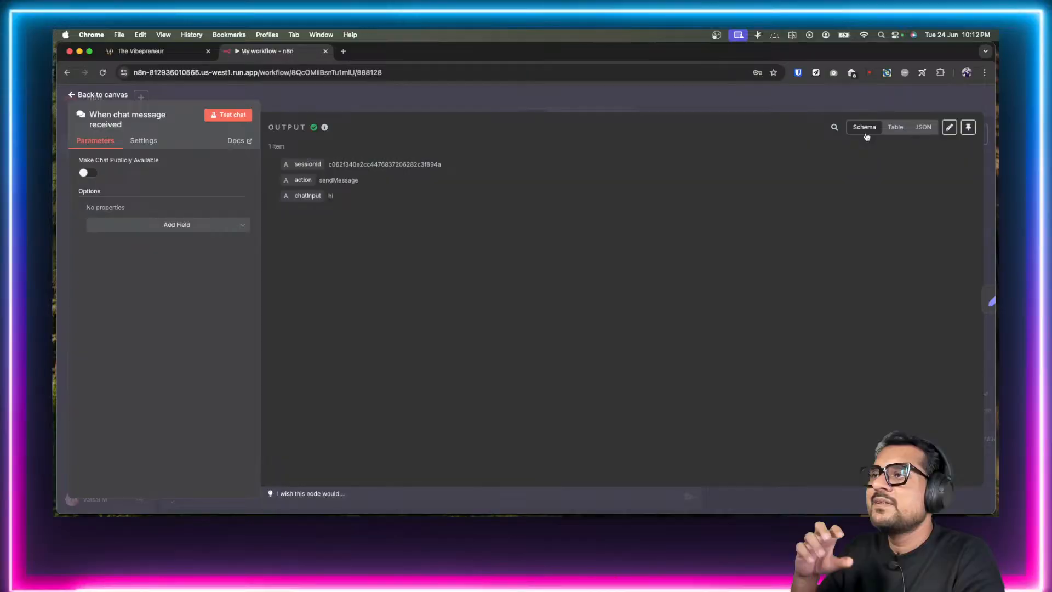
{"action": "left_click", "coordinate": [923, 129]}
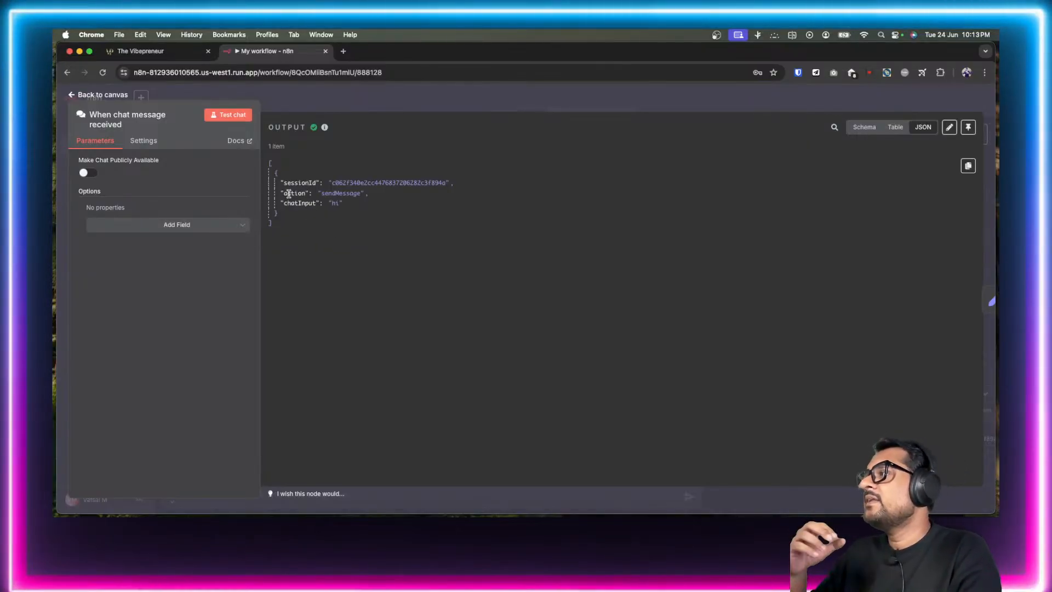
{"action": "left_click_drag", "start_coordinate": [273, 172], "coordinate": [278, 214]}
{"action": "left_click", "coordinate": [290, 213]}
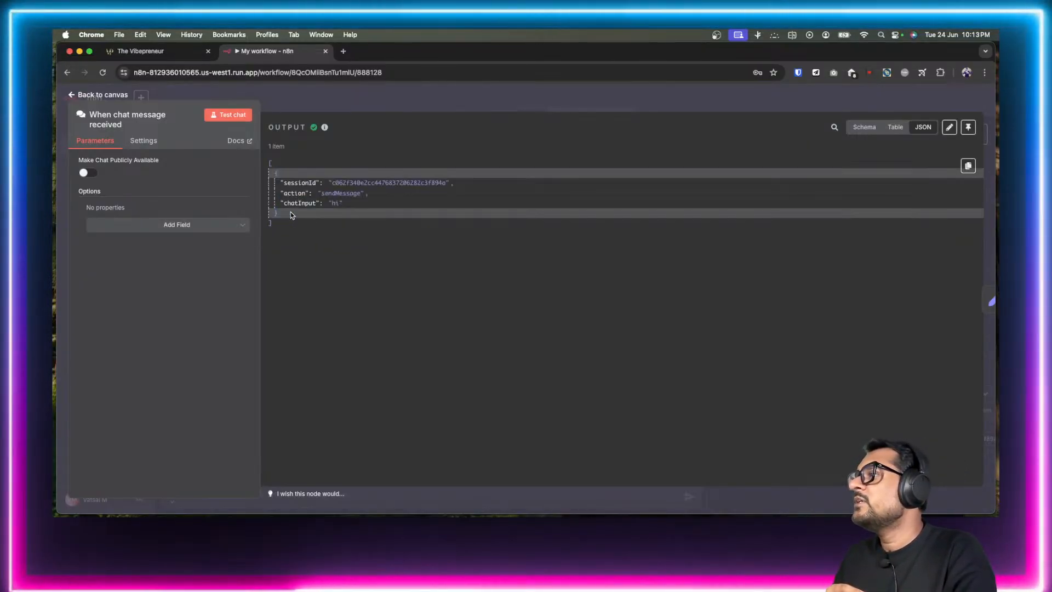
{"action": "left_click", "coordinate": [343, 226]}
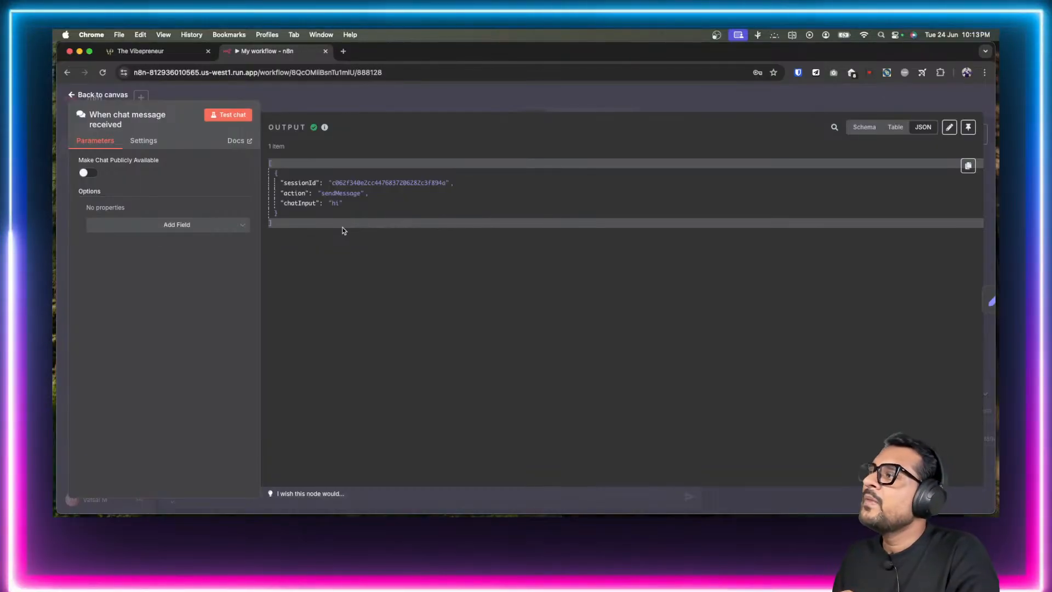
{"action": "double_click", "coordinate": [298, 203]}
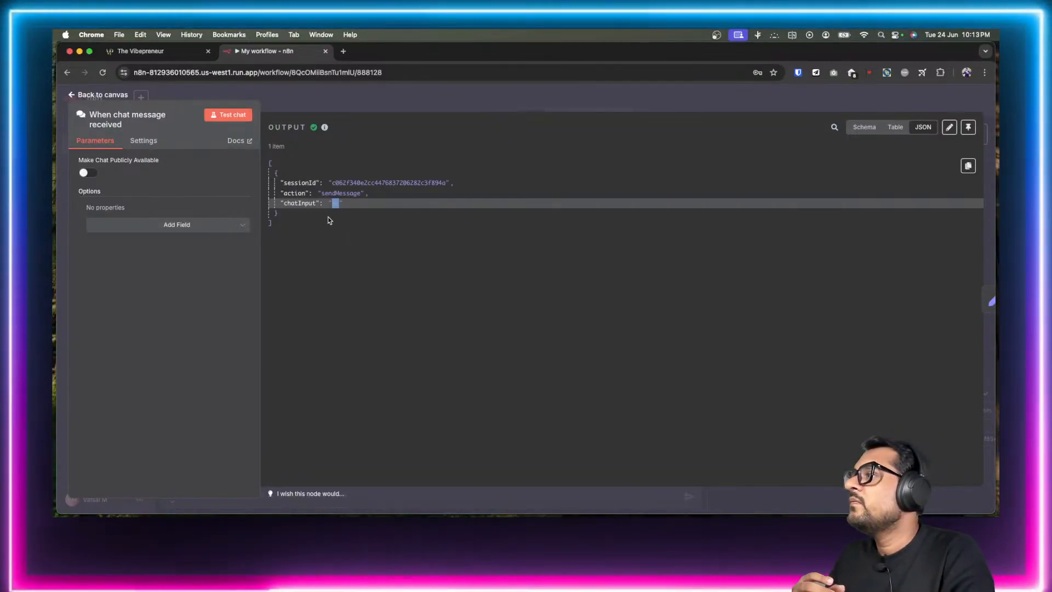
{"action": "double_click", "coordinate": [303, 203]}
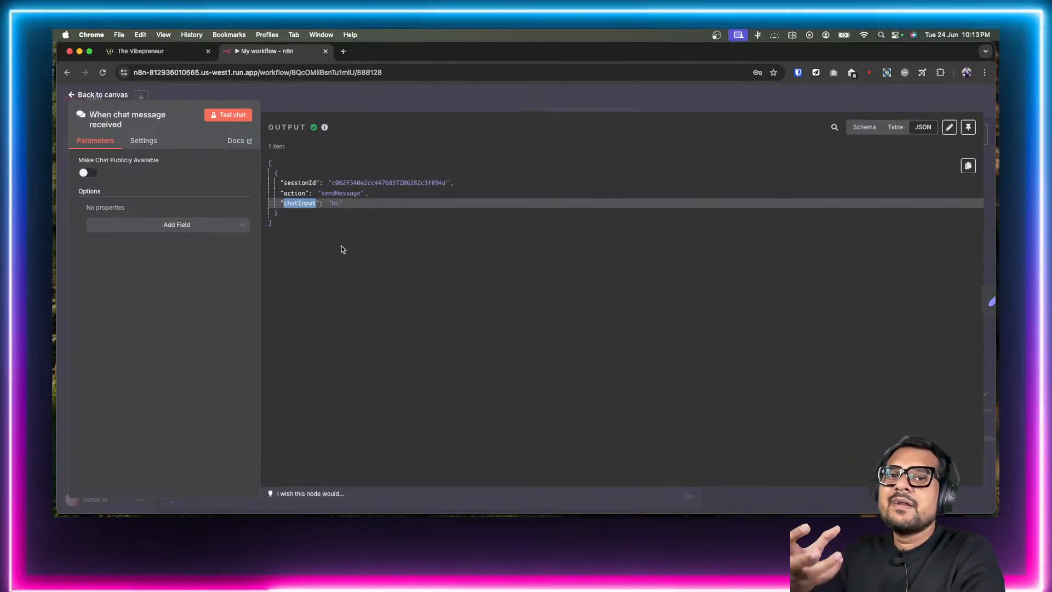
{"action": "double_click", "coordinate": [336, 203]}
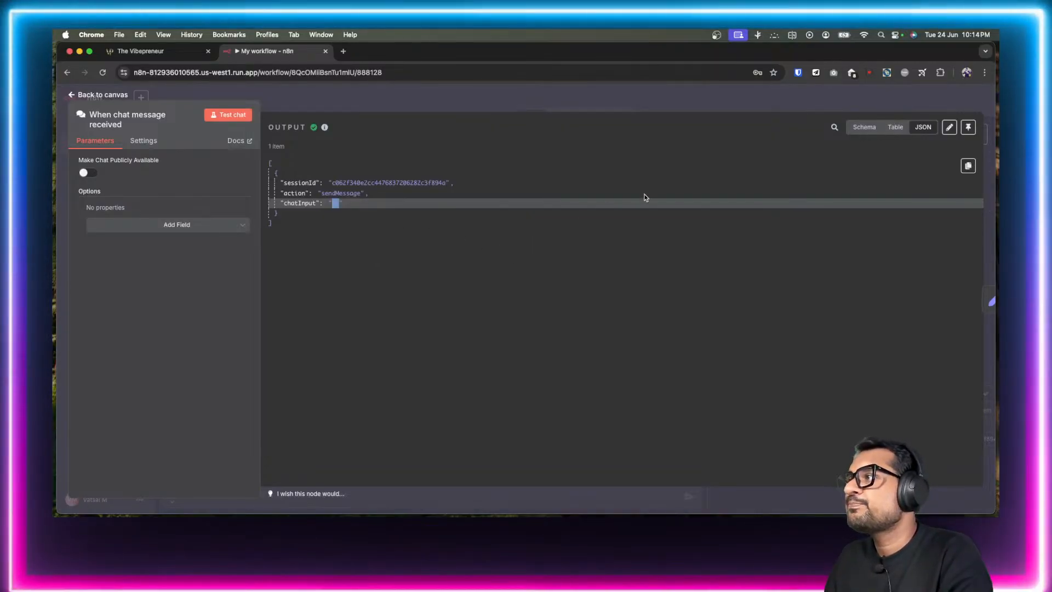
{"action": "left_click", "coordinate": [74, 96]}
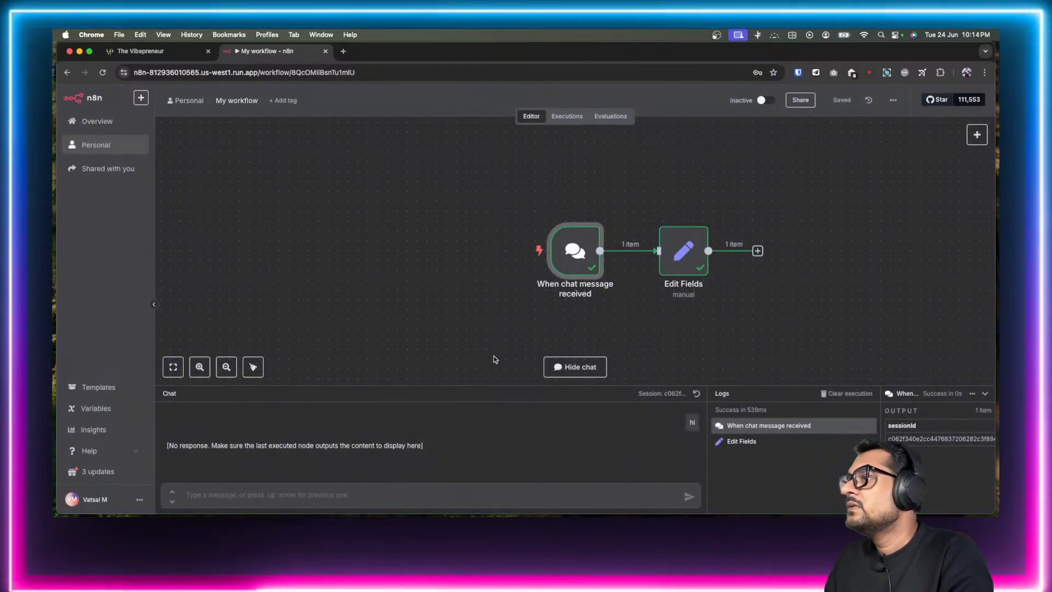
Step: Examine the Edit Fields node's input and output data, viewing the input from the chat trigger as JSON
{"action": "double_click", "coordinate": [682, 259]}
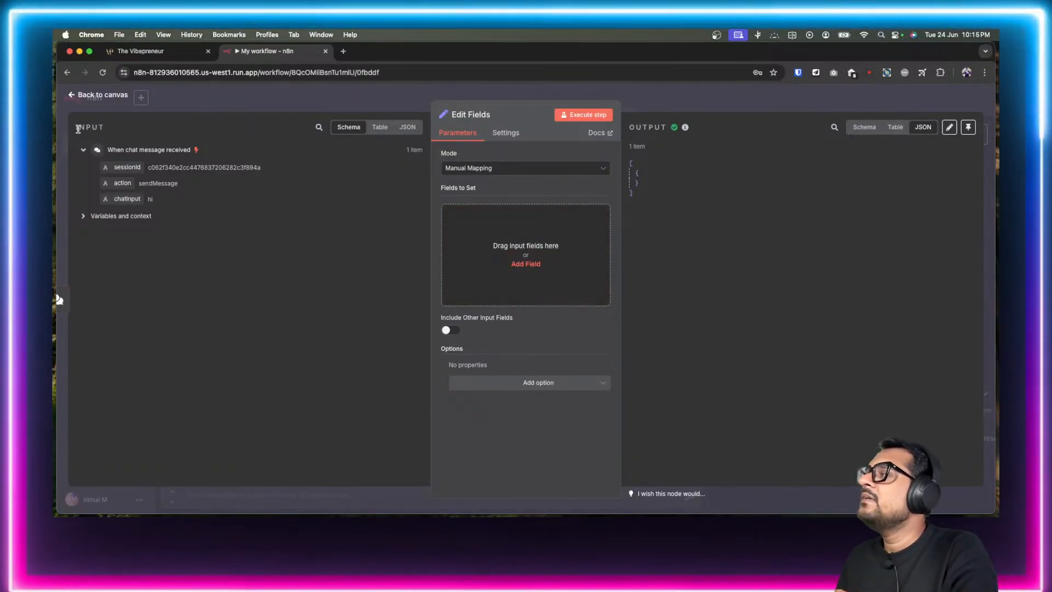
{"action": "double_click", "coordinate": [77, 127]}
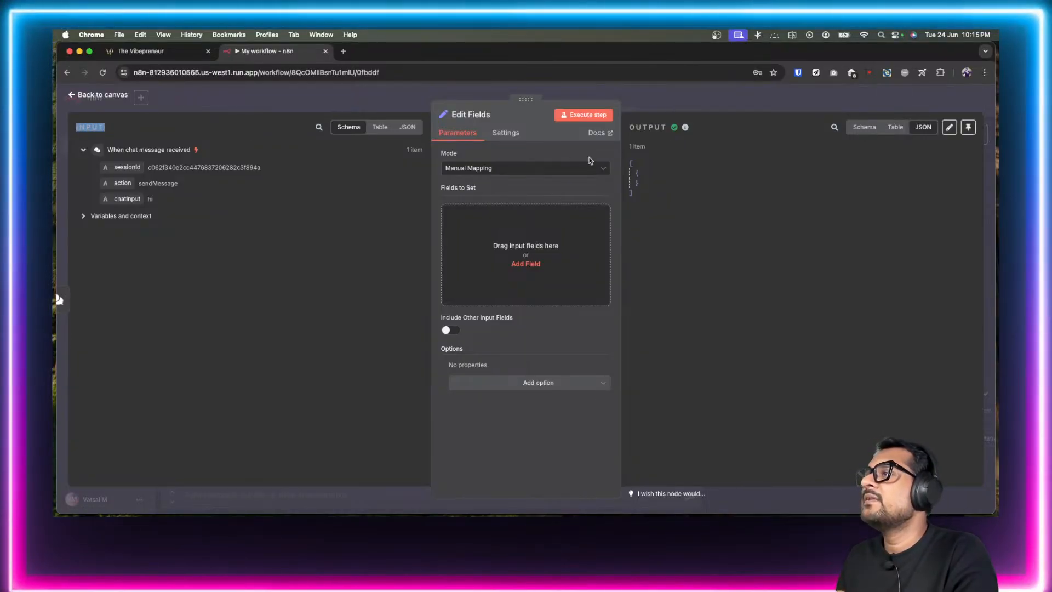
{"action": "left_click_drag", "start_coordinate": [629, 131], "coordinate": [663, 134]}
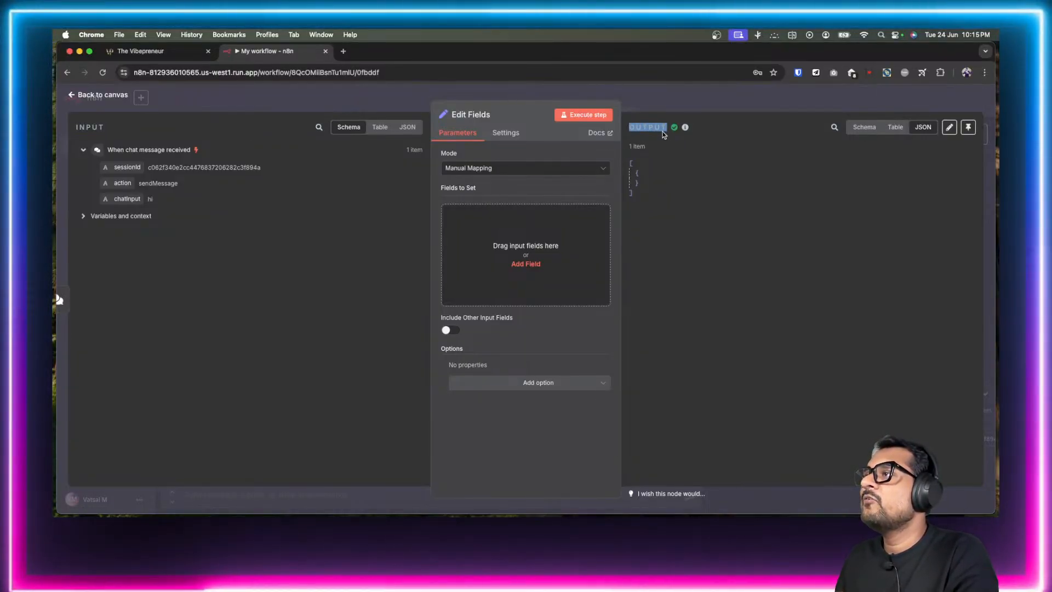
{"action": "left_click", "coordinate": [710, 399]}
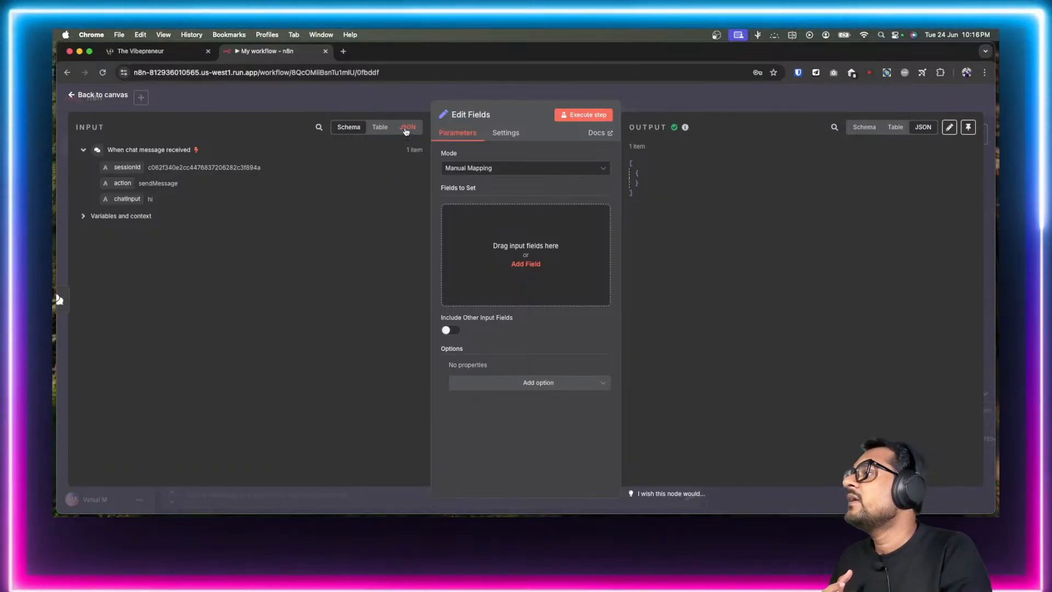
{"action": "left_click", "coordinate": [406, 129]}
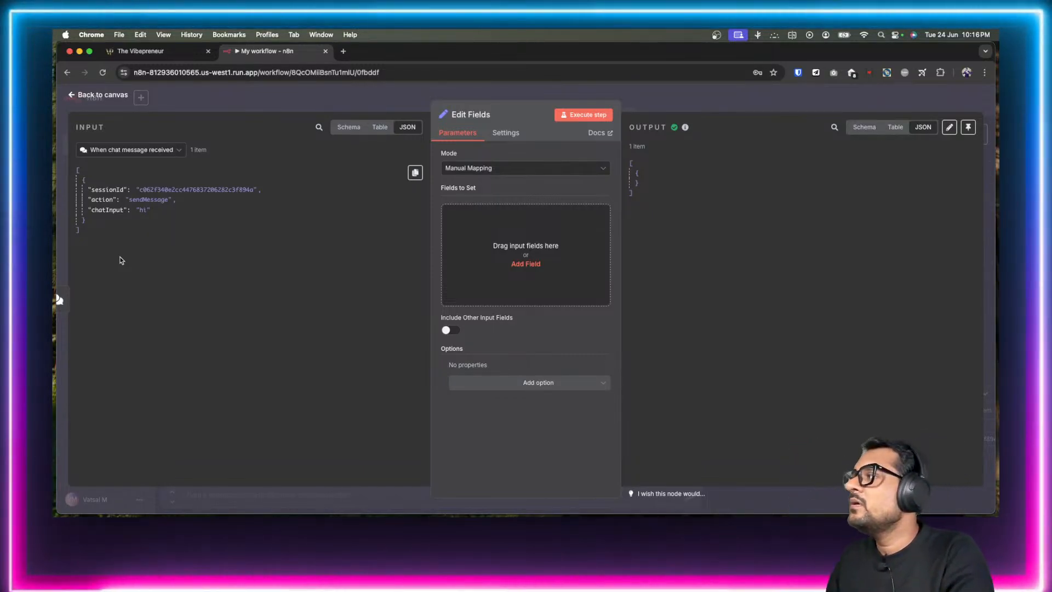
{"action": "left_click", "coordinate": [86, 95]}
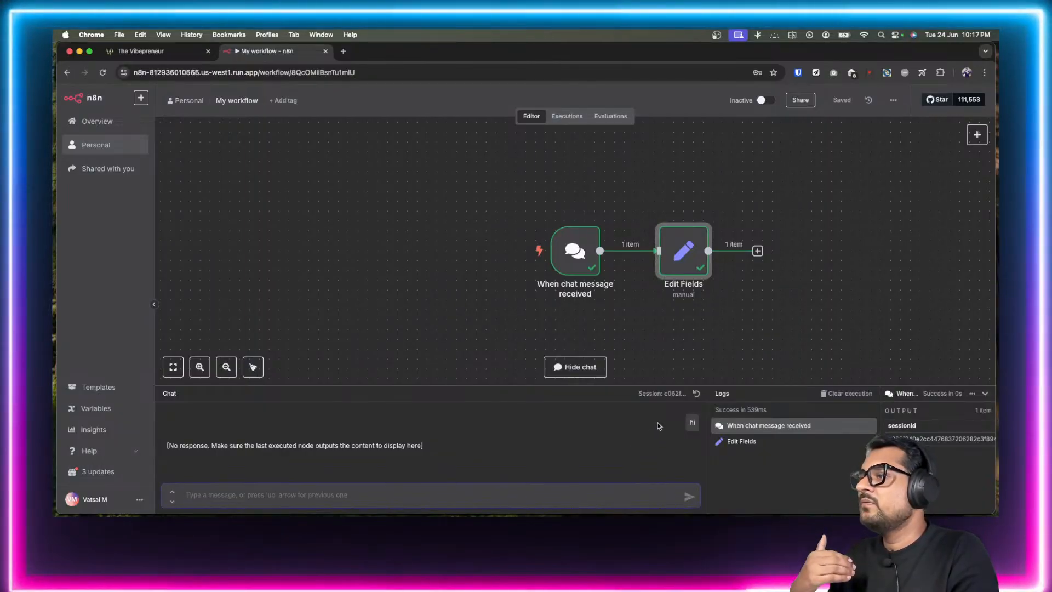
Step: Compare the chat trigger's JSON output with the JSON input received by the Edit Fields node
{"action": "mouse_move", "coordinate": [693, 423]}
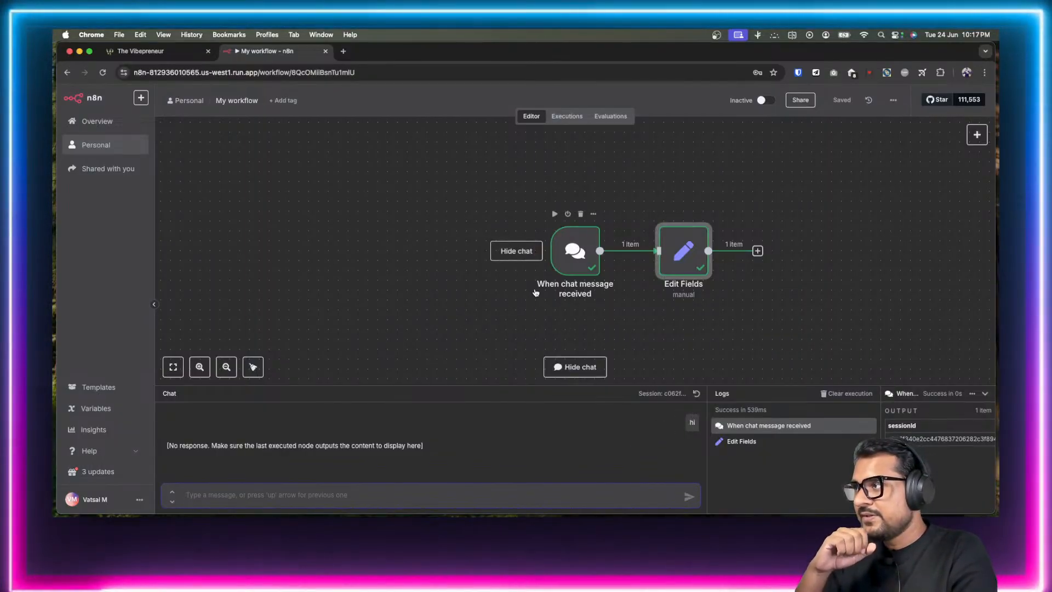
{"action": "double_click", "coordinate": [584, 262]}
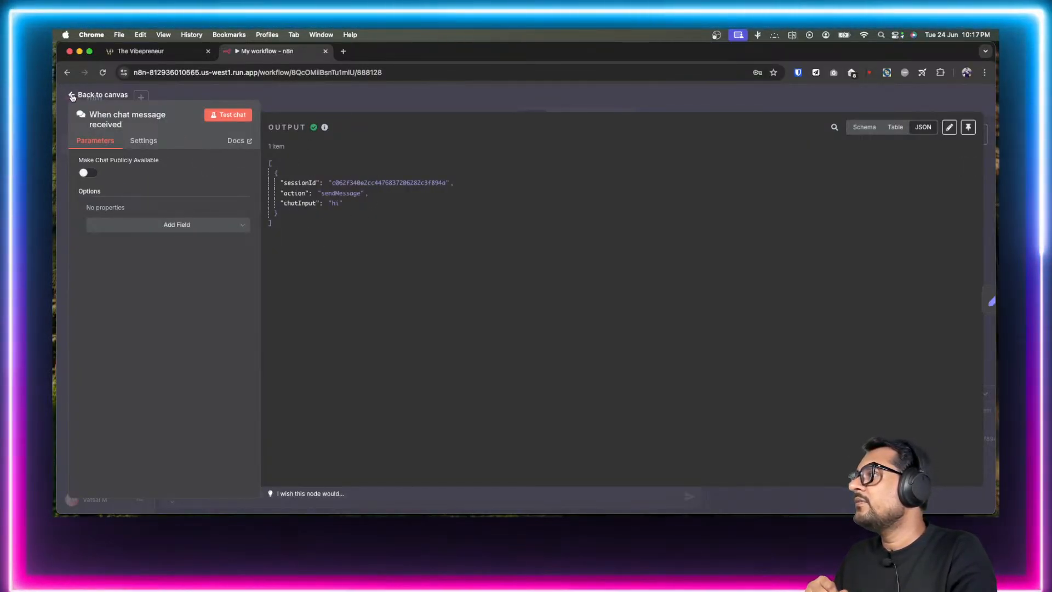
{"action": "left_click", "coordinate": [91, 95]}
{"action": "double_click", "coordinate": [683, 255]}
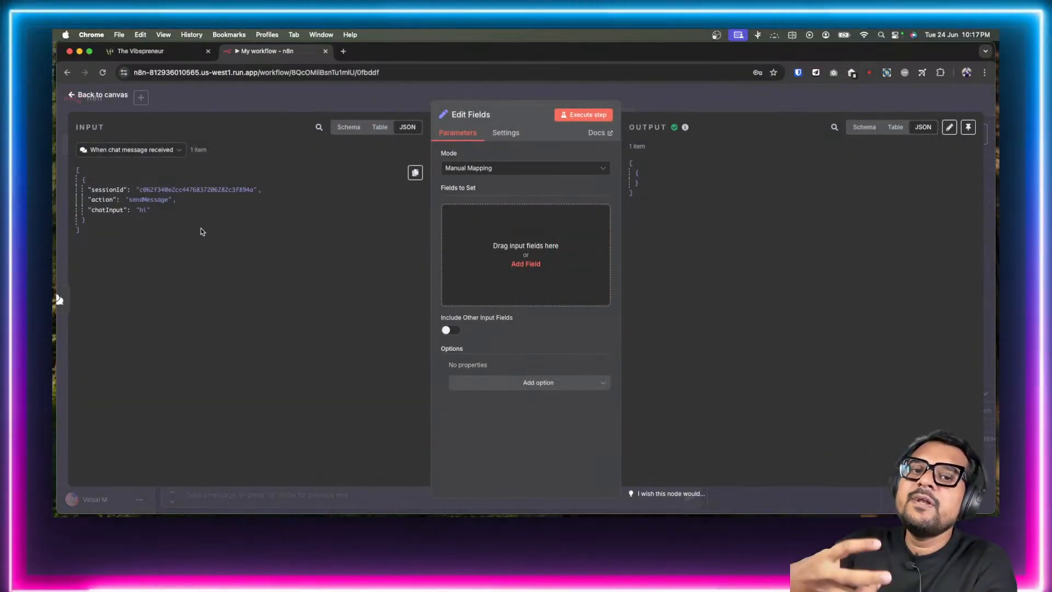
{"action": "left_click", "coordinate": [88, 95]}
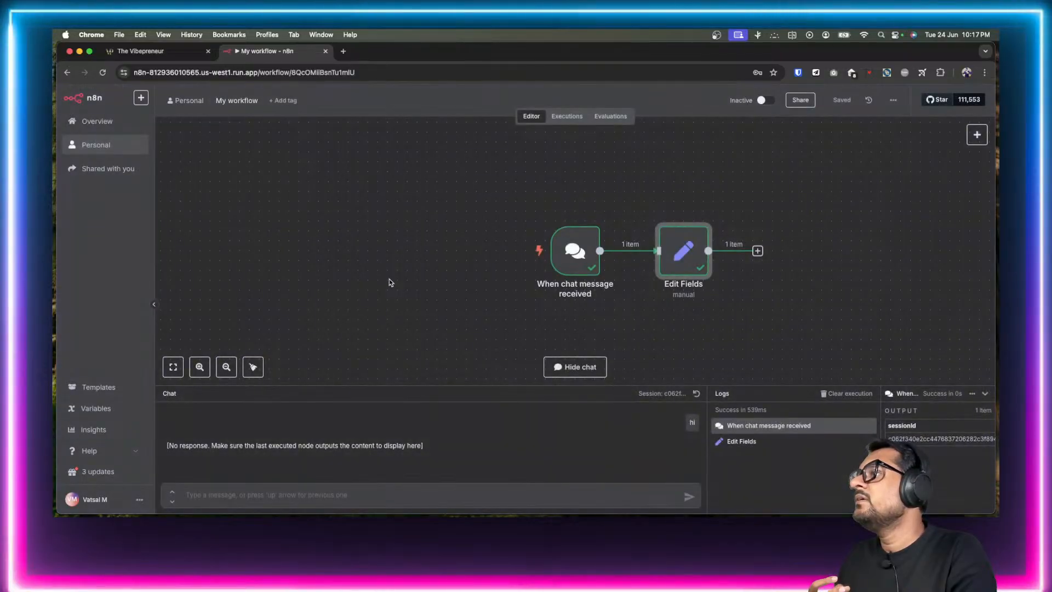
Step: Move the Edit Fields node and the chat trigger node farther apart on the canvas
{"action": "left_click_drag", "start_coordinate": [682, 253], "coordinate": [741, 254]}
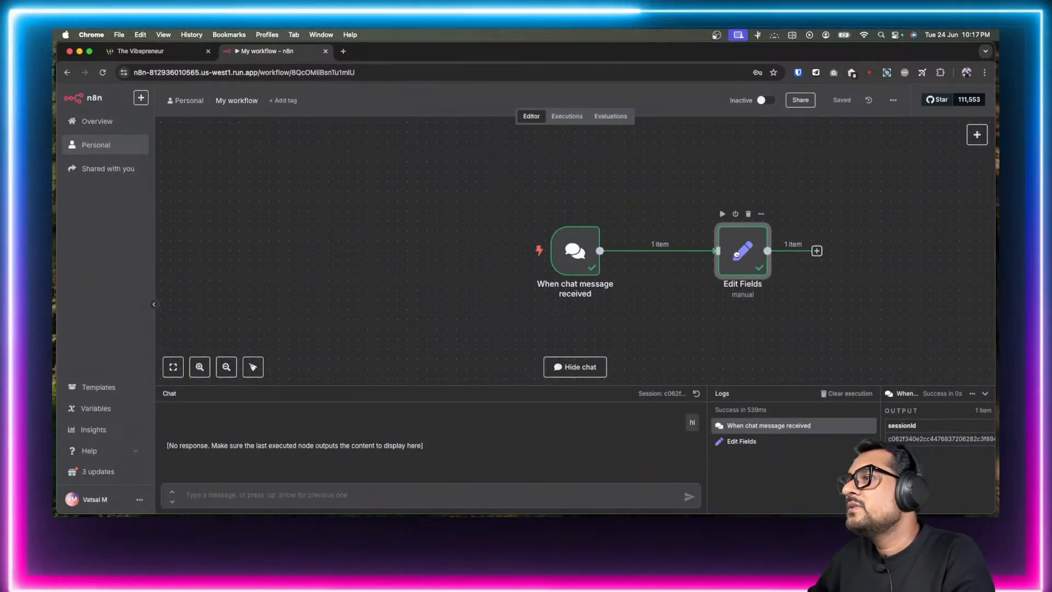
{"action": "left_click_drag", "start_coordinate": [570, 251], "coordinate": [451, 253]}
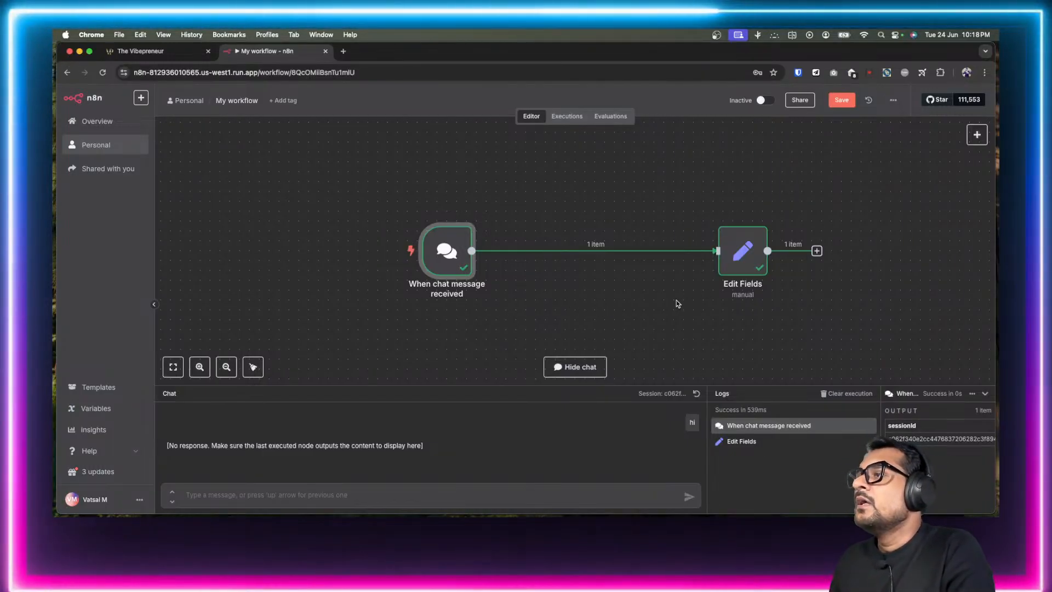
Step: Examine the Edit Fields node's JSON output against the JSON object coming in from the chat trigger
{"action": "double_click", "coordinate": [742, 257]}
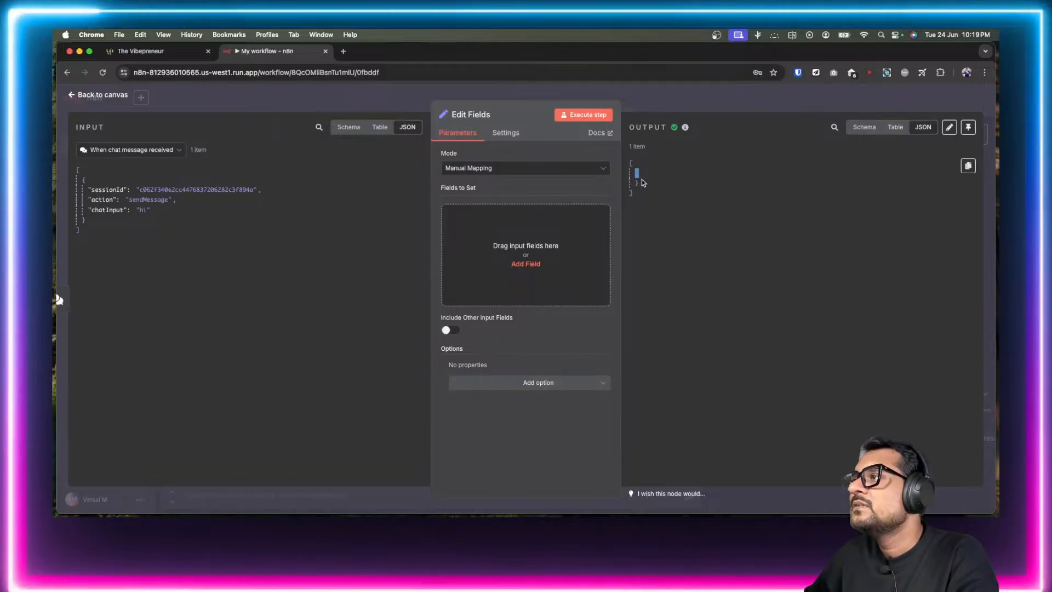
{"action": "left_click_drag", "start_coordinate": [642, 180], "coordinate": [645, 184]}
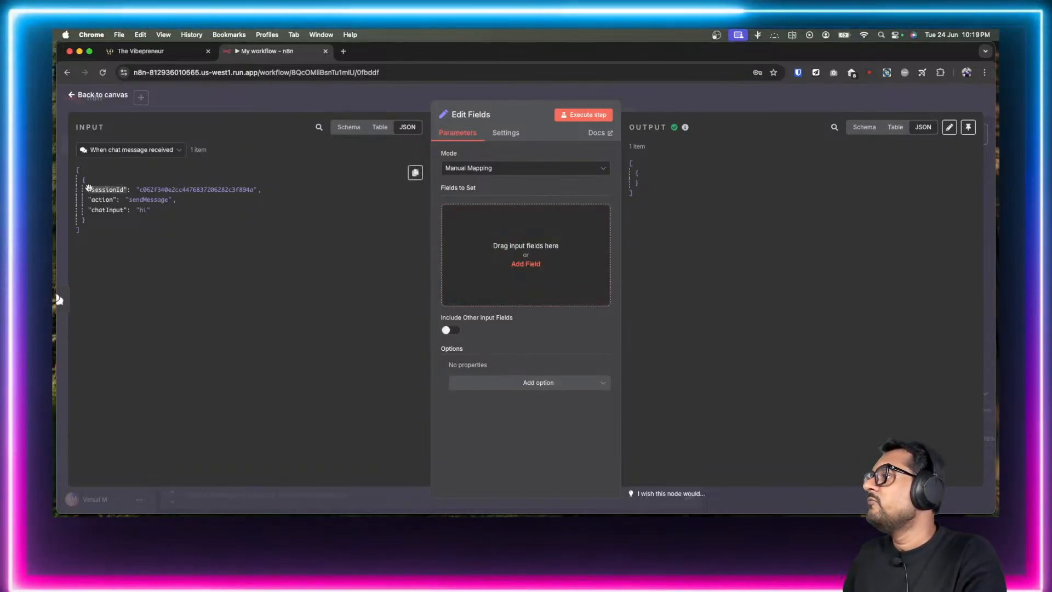
{"action": "left_click_drag", "start_coordinate": [82, 180], "coordinate": [121, 231]}
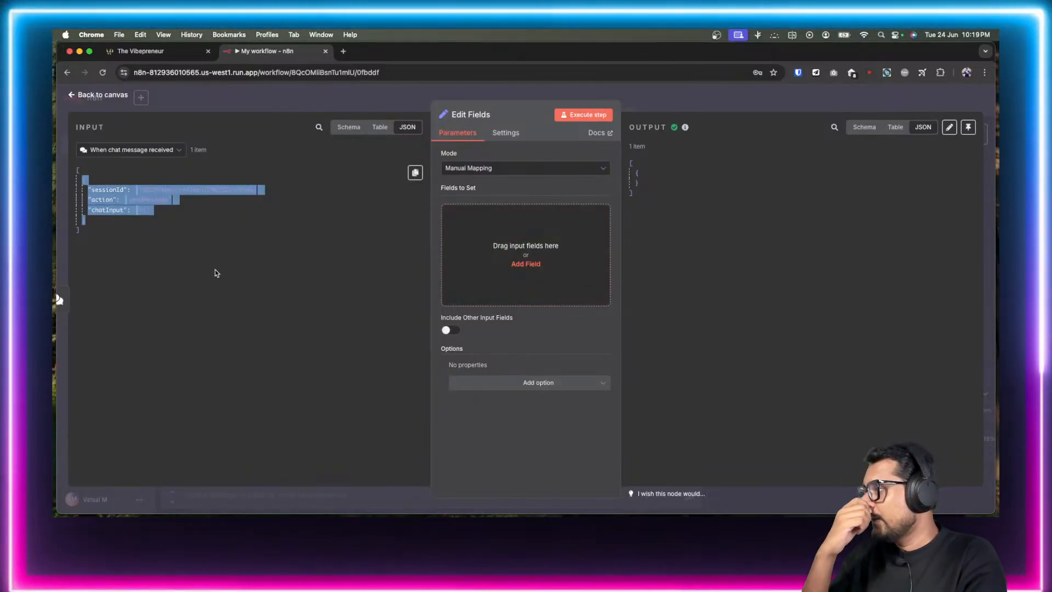
{"action": "left_click", "coordinate": [705, 173]}
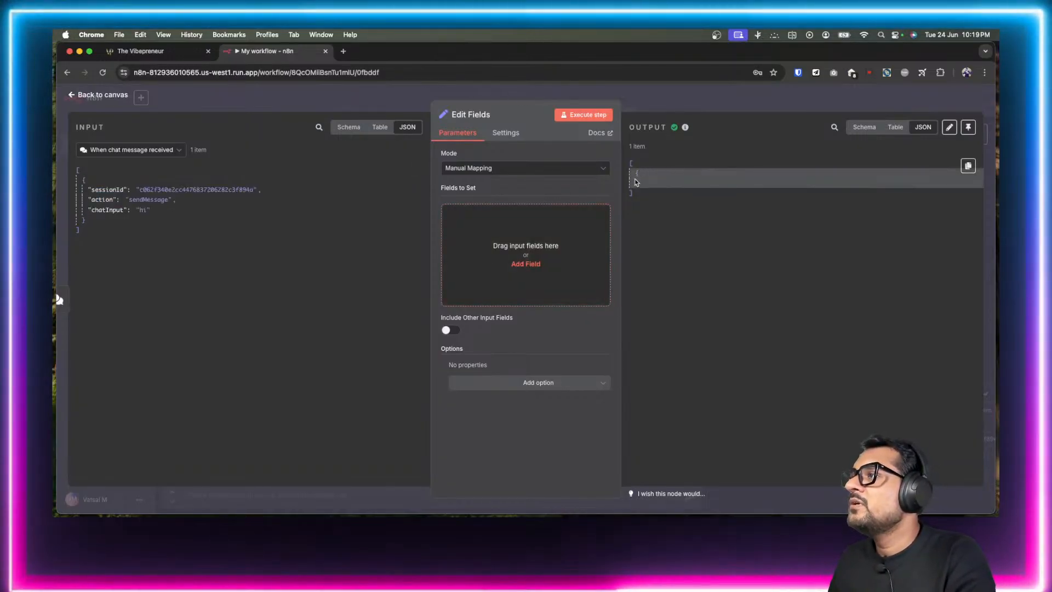
{"action": "left_click_drag", "start_coordinate": [634, 173], "coordinate": [641, 181]}
{"action": "left_click", "coordinate": [676, 239]}
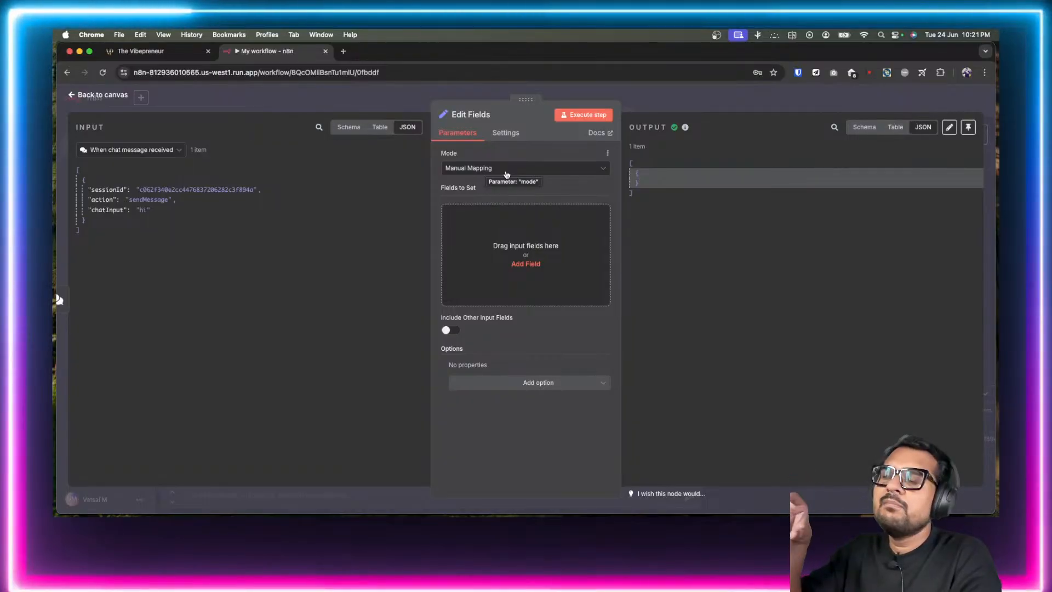
Step: Add a String field named "message" to the fields set by the Edit Fields node
{"action": "left_click", "coordinate": [537, 266]}
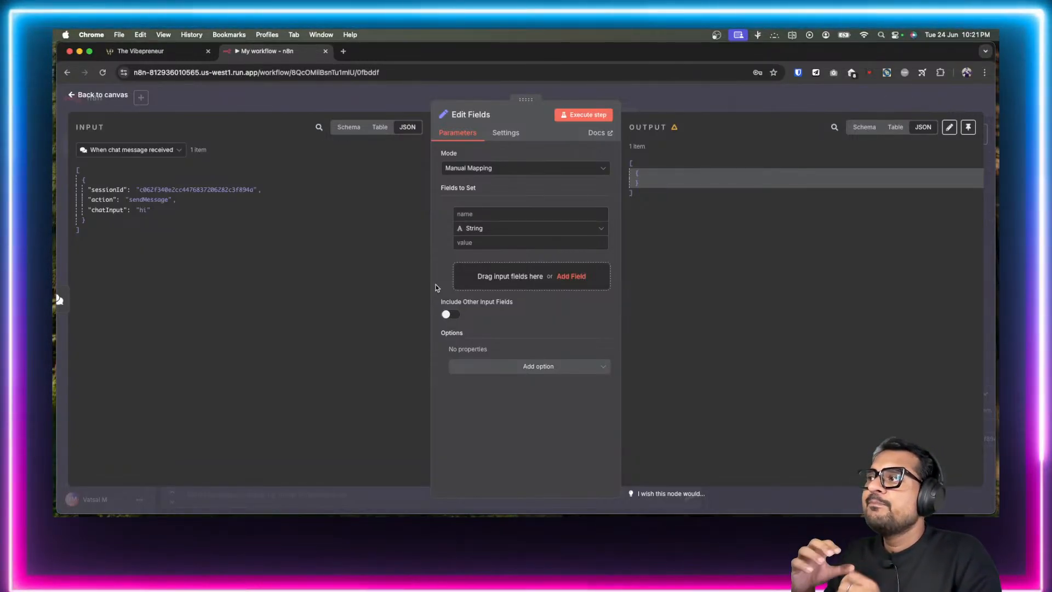
{"action": "left_click", "coordinate": [483, 215]}
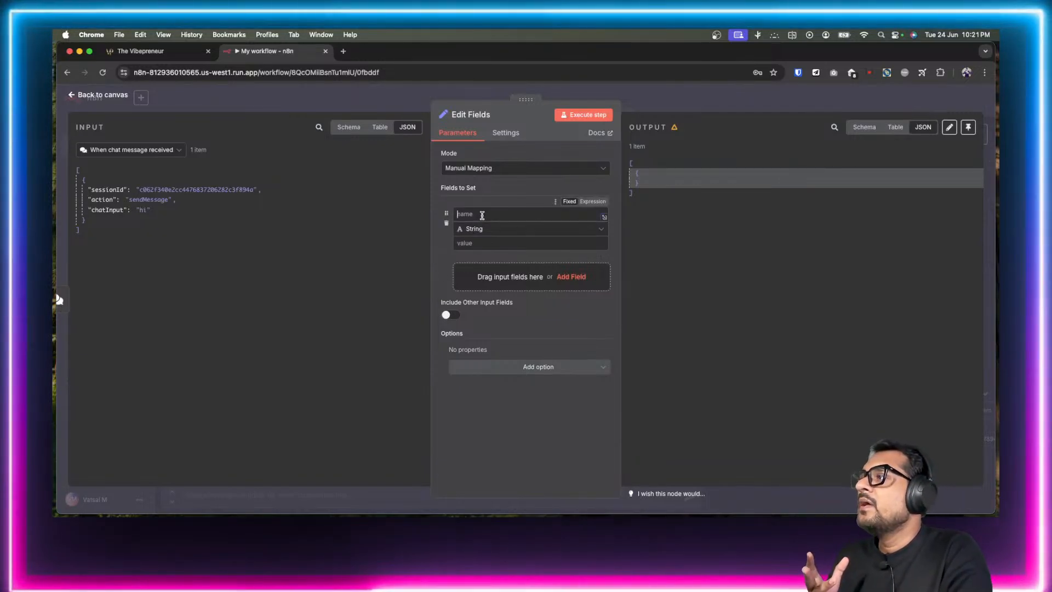
{"action": "left_click", "coordinate": [445, 262]}
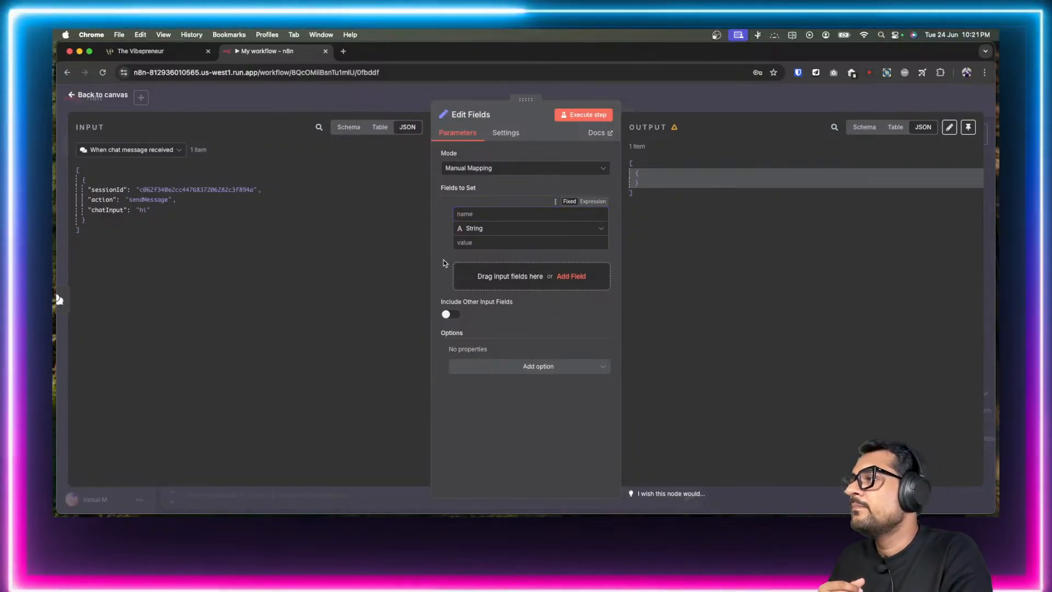
{"action": "left_click", "coordinate": [480, 214]}
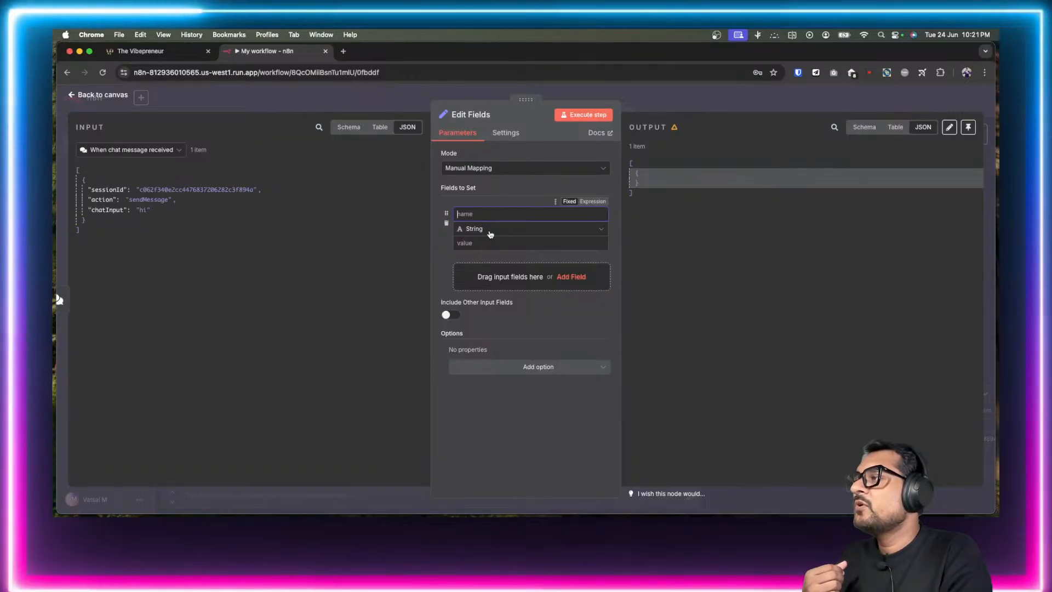
{"action": "left_click", "coordinate": [478, 243]}
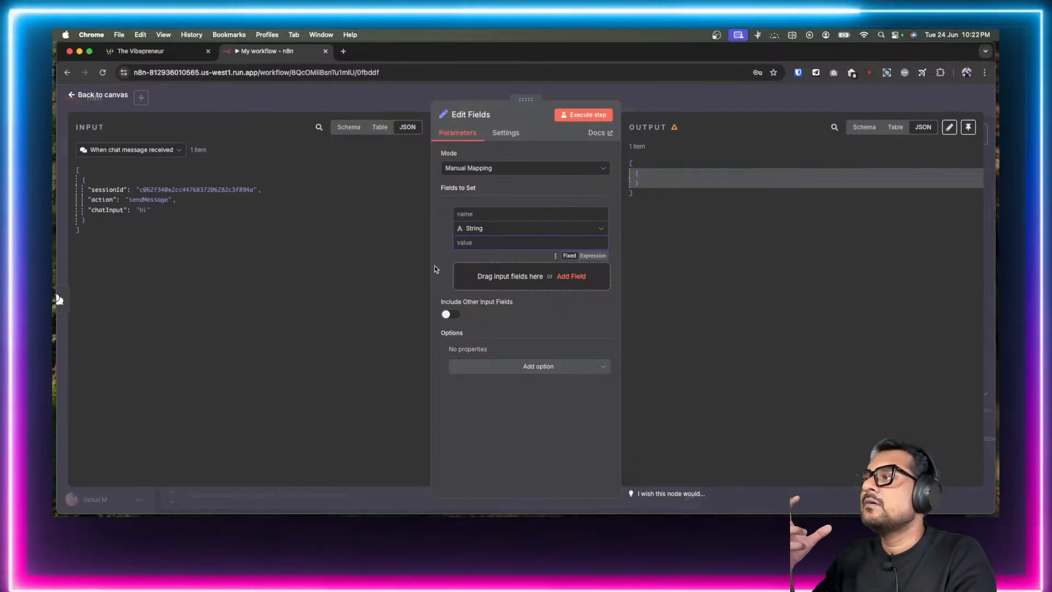
{"action": "left_click", "coordinate": [459, 215]}
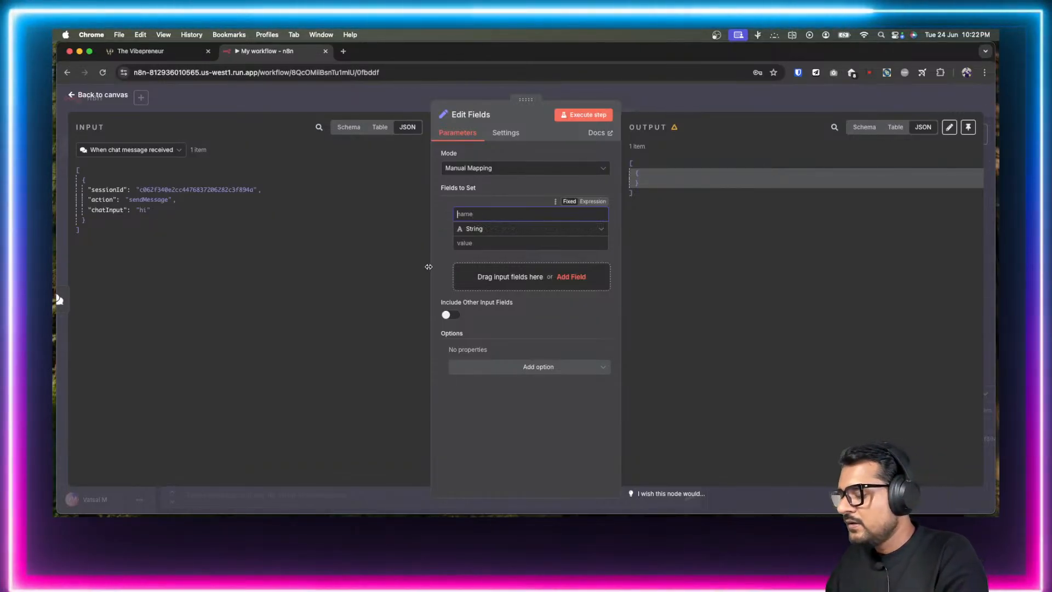
{"action": "type", "text": "message"}
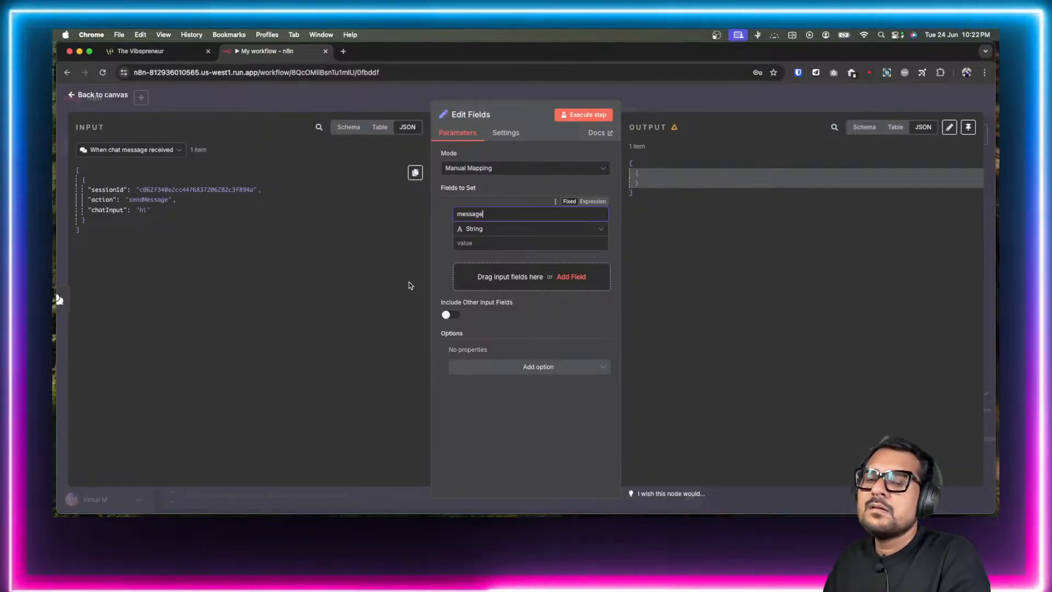
Step: Map the chatInput key from the input JSON into the message field's value as {{ $json.chatInput }}
{"action": "left_click", "coordinate": [483, 242]}
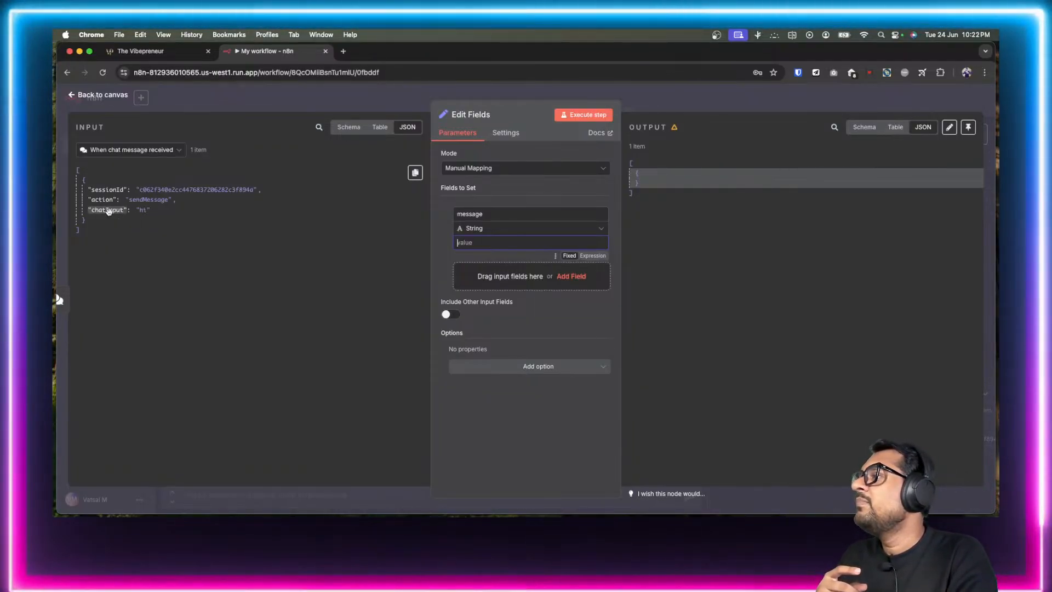
{"action": "left_click_drag", "start_coordinate": [108, 212], "coordinate": [471, 247]}
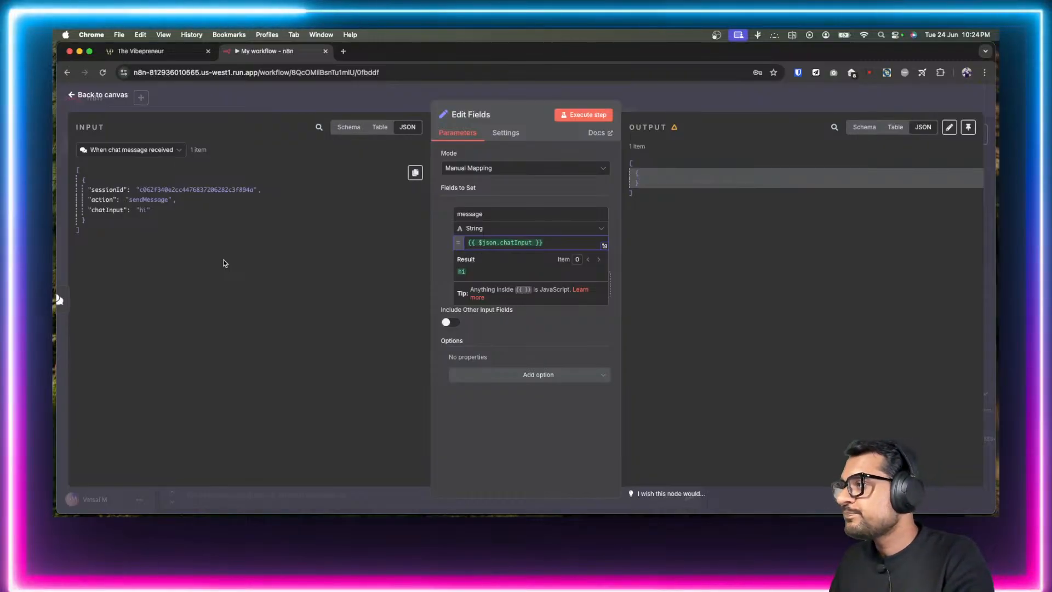
{"action": "left_click", "coordinate": [522, 405]}
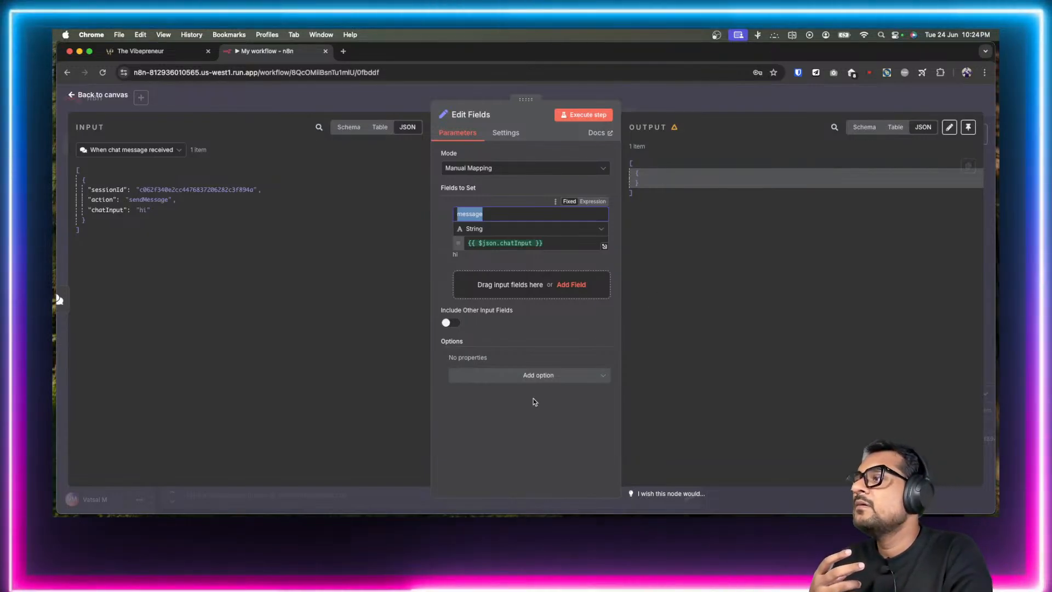
{"action": "left_click", "coordinate": [552, 421]}
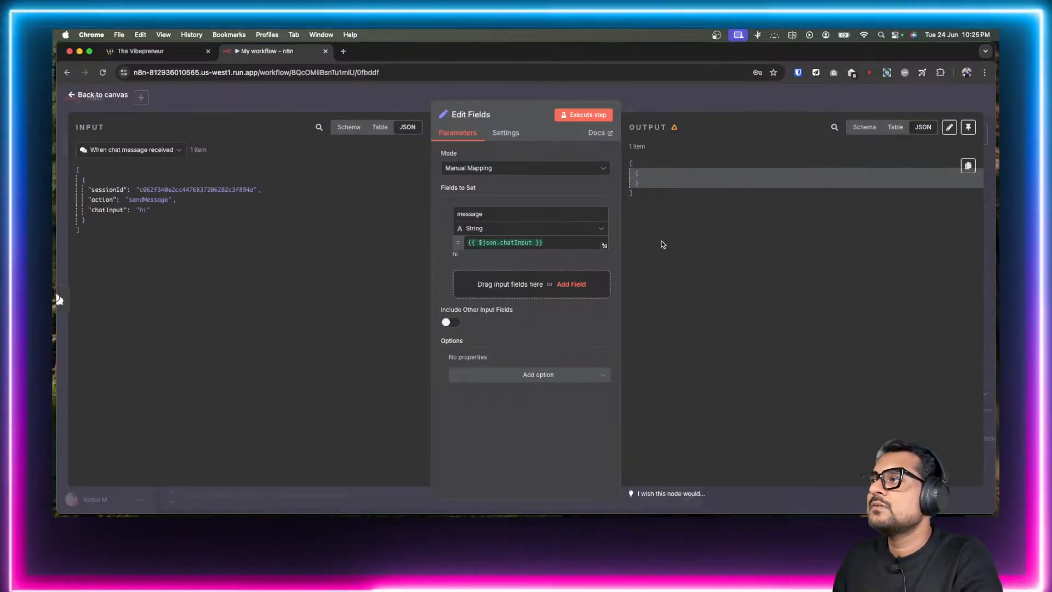
Step: Execute the Edit Fields step, review its input and output JSON, and return to the canvas
{"action": "left_click", "coordinate": [583, 117]}
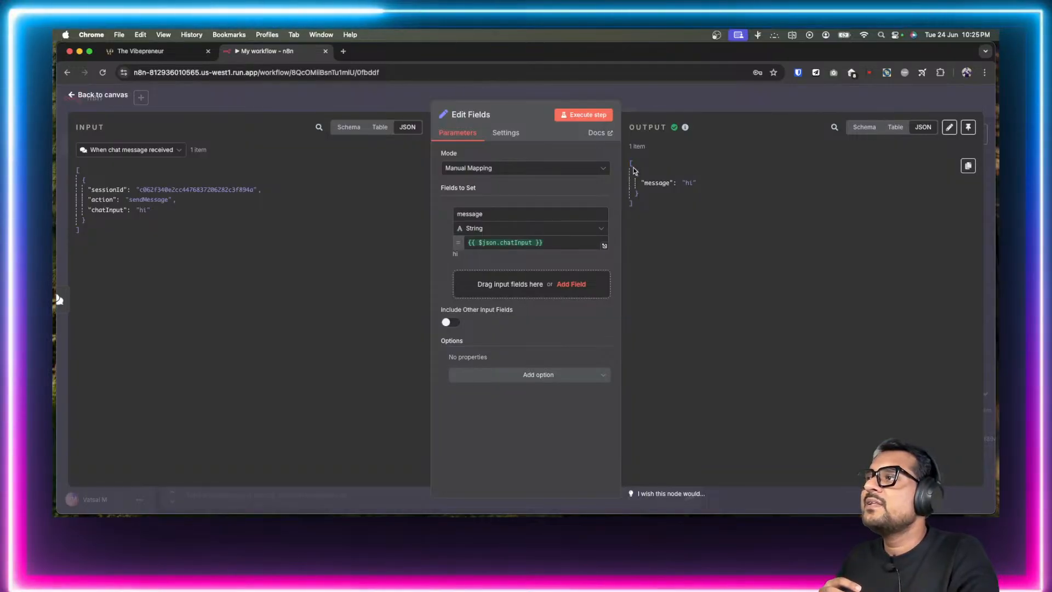
{"action": "left_click_drag", "start_coordinate": [643, 188], "coordinate": [652, 198]}
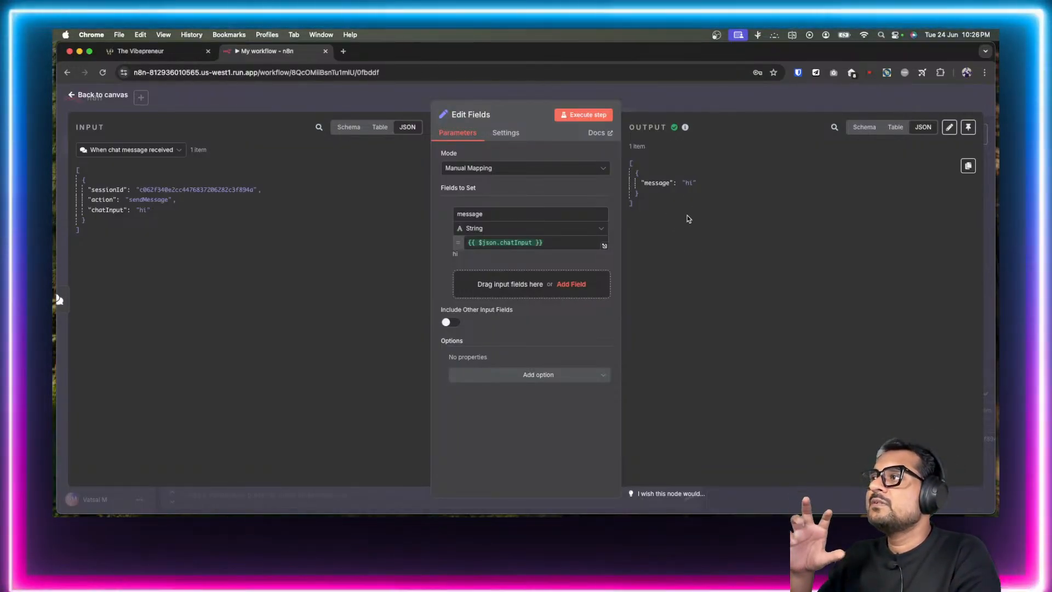
{"action": "left_click", "coordinate": [72, 96]}
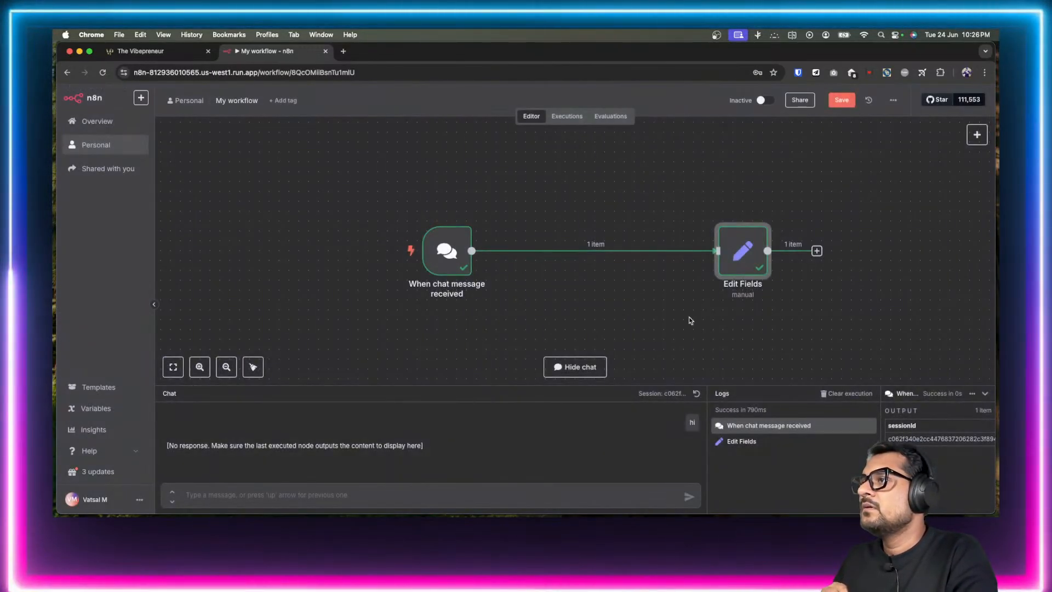
{"action": "left_click", "coordinate": [715, 316]}
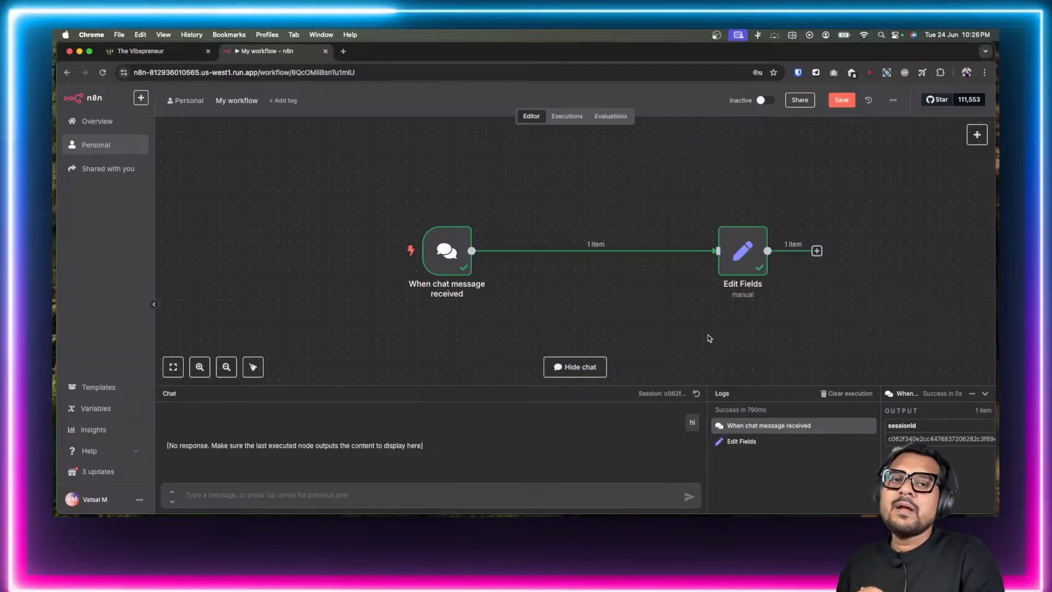
{"action": "double_click", "coordinate": [742, 248]}
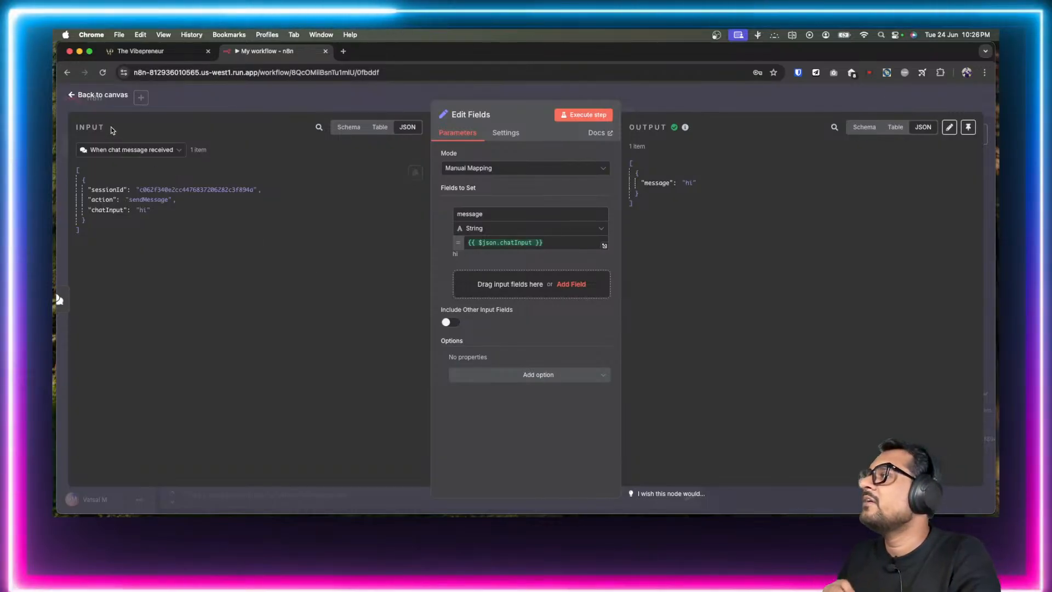
{"action": "left_click", "coordinate": [73, 95]}
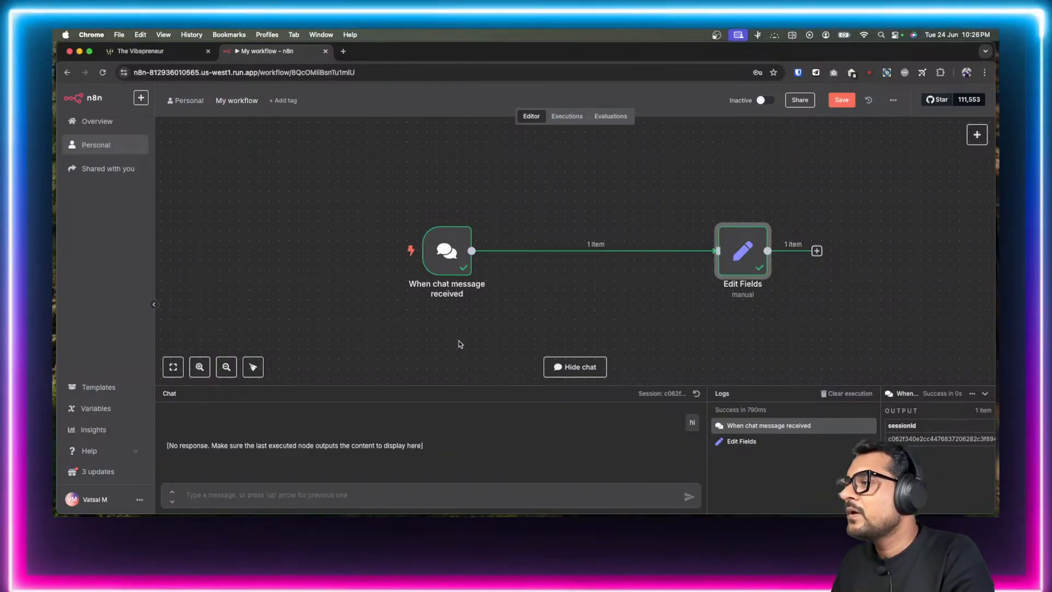
Step: Reset the chat session and run the workflow by sending the chat message "Welcome"
{"action": "left_click", "coordinate": [697, 395]}
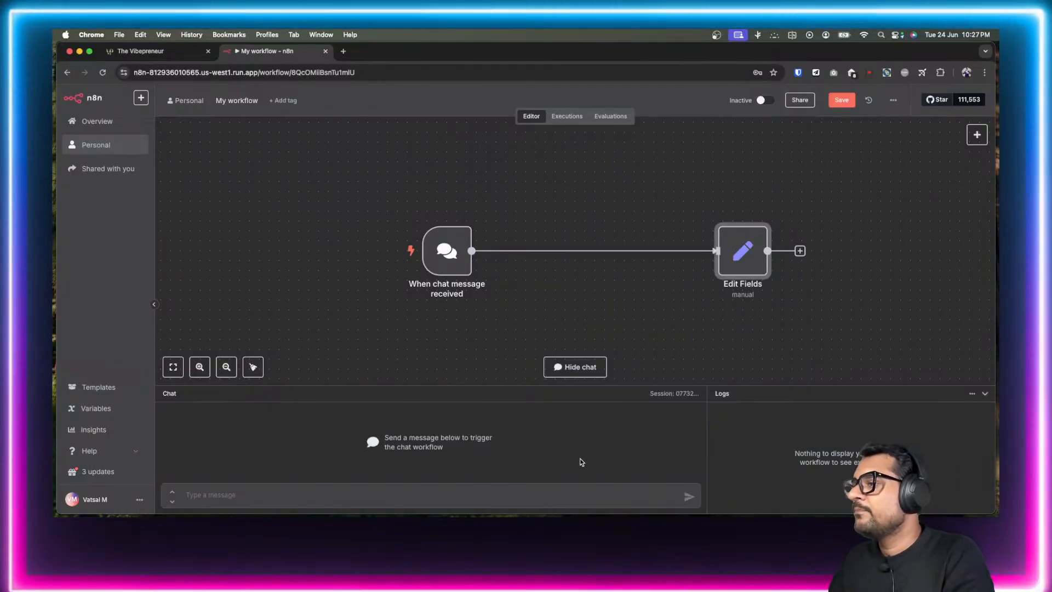
{"action": "left_click", "coordinate": [314, 497]}
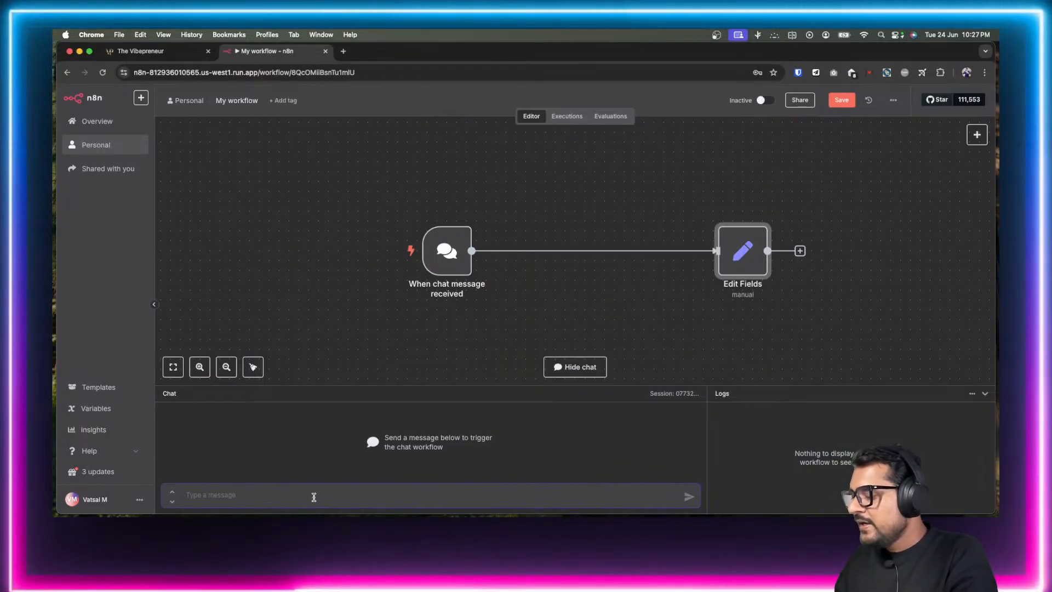
{"action": "type", "text": "Welcome"}
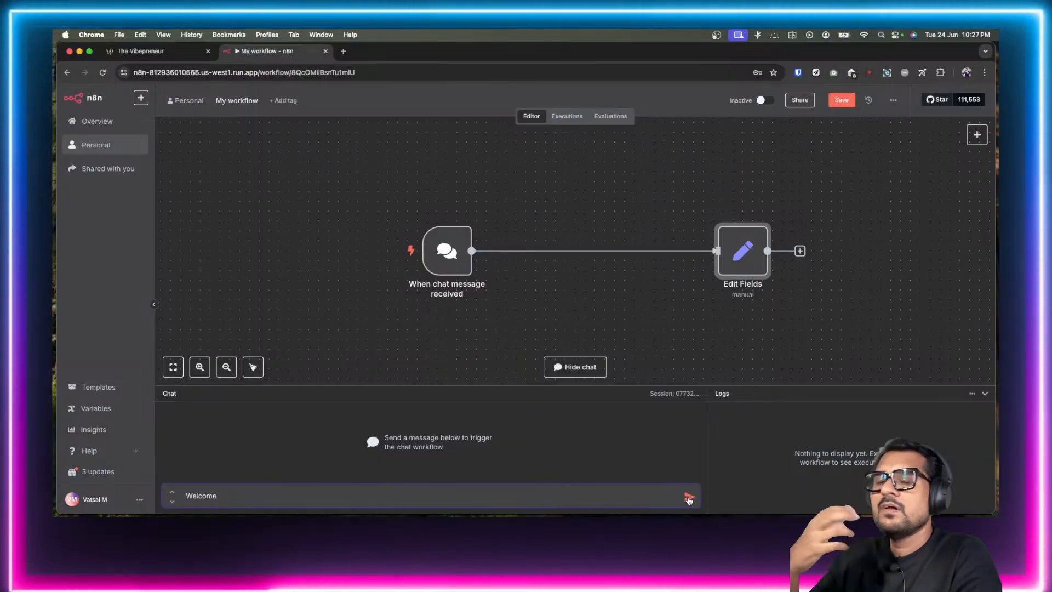
{"action": "left_click", "coordinate": [689, 498]}
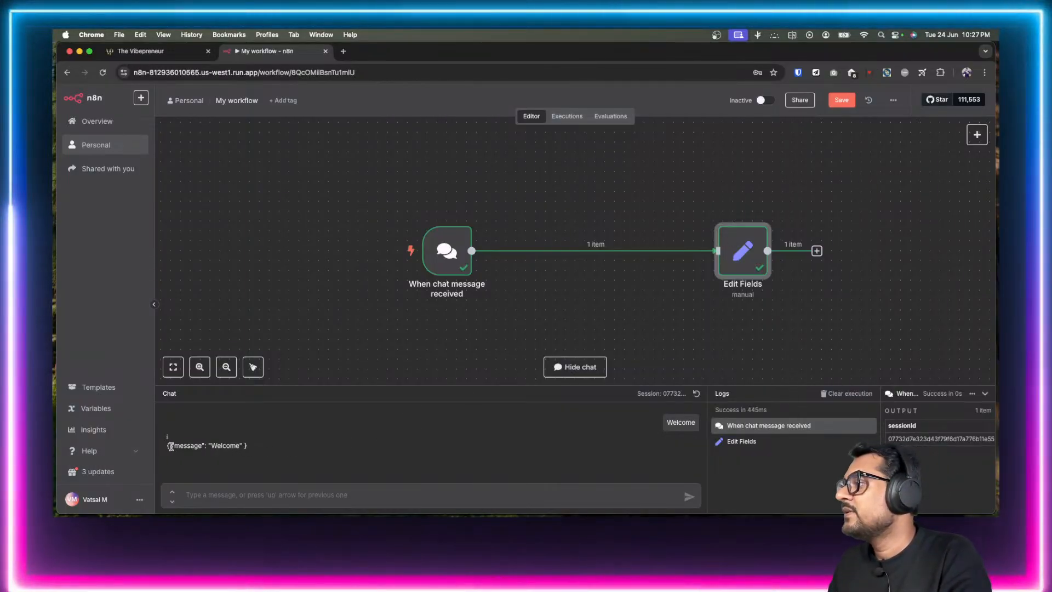
Step: Examine the workflow's chat response and the chatInput value in the chat trigger's JSON output
{"action": "left_click_drag", "start_coordinate": [169, 445], "coordinate": [255, 448]}
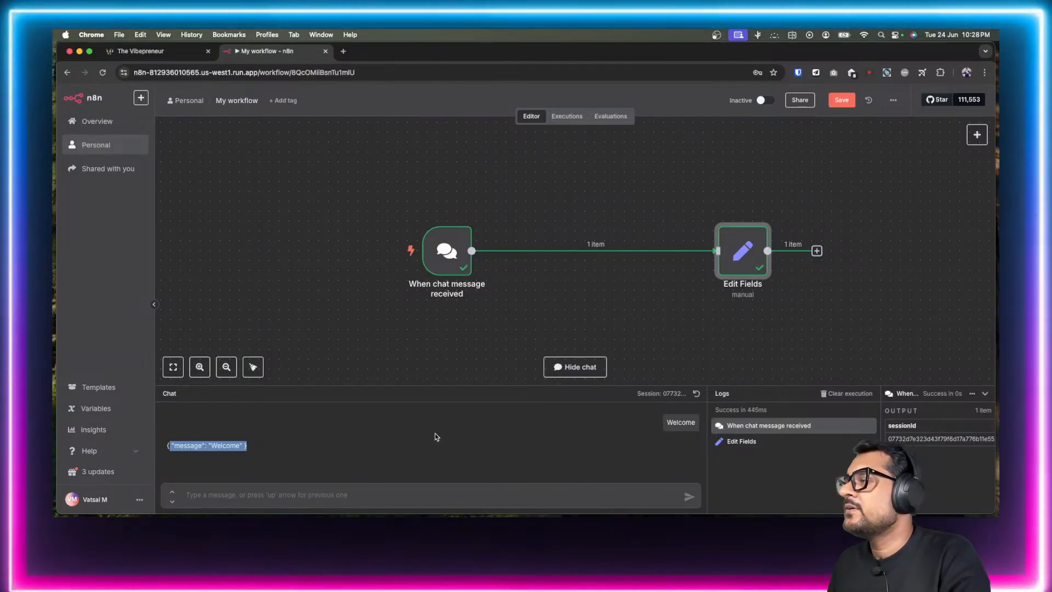
{"action": "double_click", "coordinate": [451, 260]}
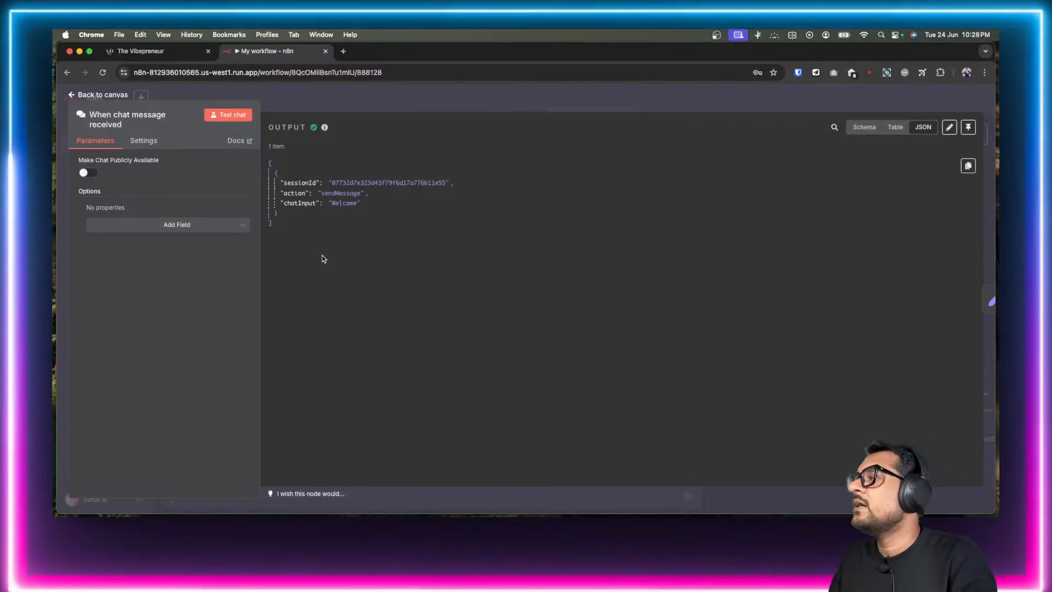
{"action": "double_click", "coordinate": [342, 203]}
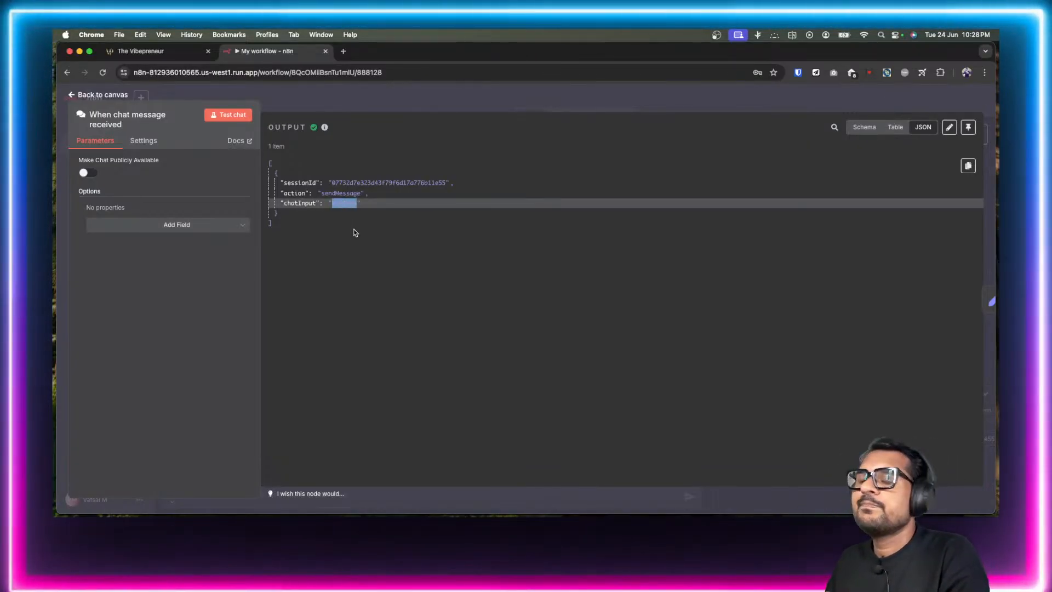
Step: Examine the Edit Fields node's input and output JSON and compare its output with the message returned in the workflow chat
{"action": "left_click", "coordinate": [70, 96]}
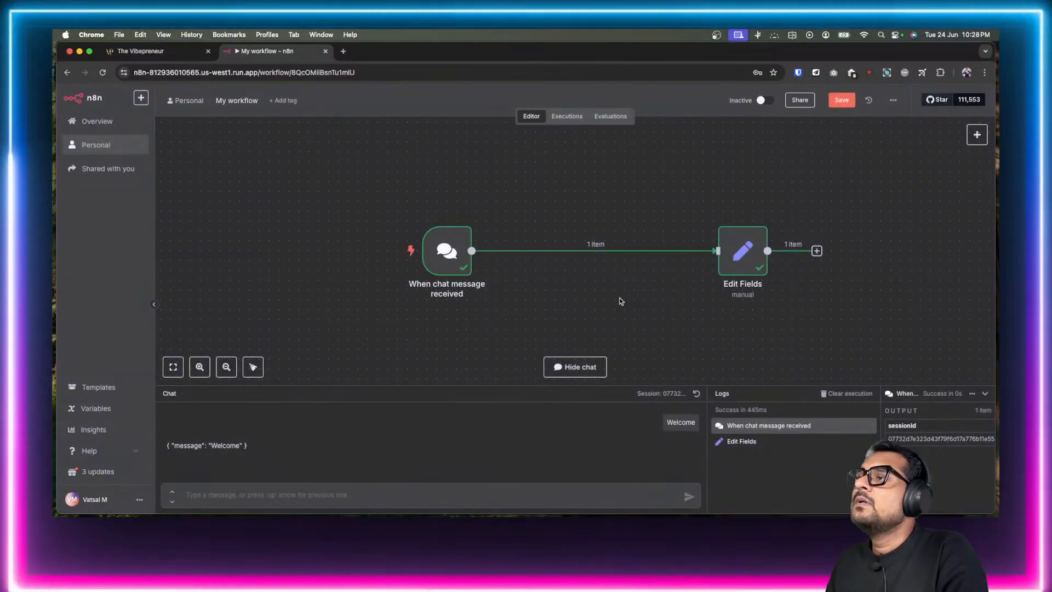
{"action": "double_click", "coordinate": [742, 258]}
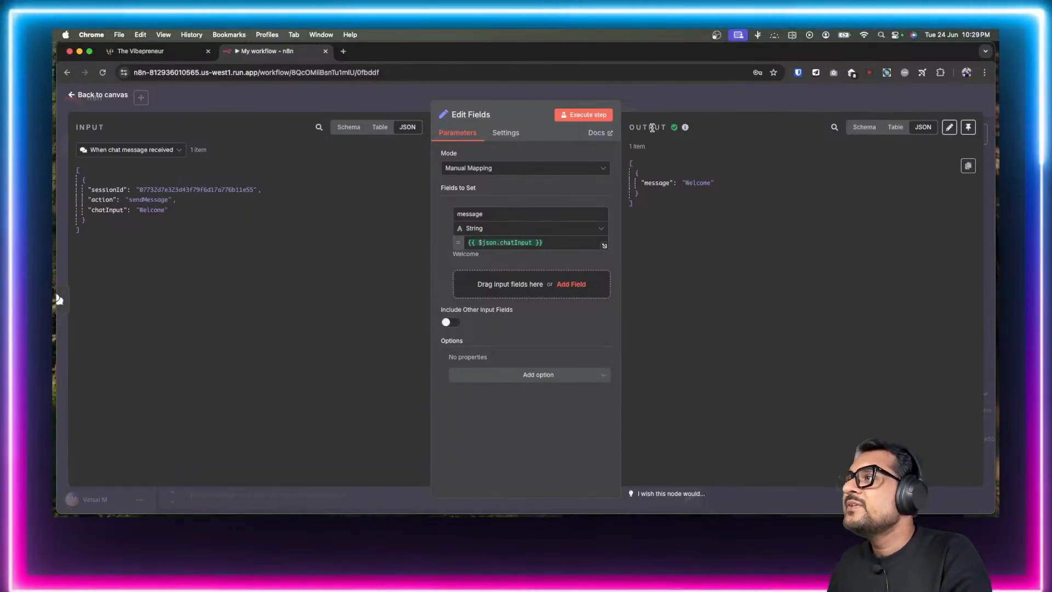
{"action": "double_click", "coordinate": [652, 127]}
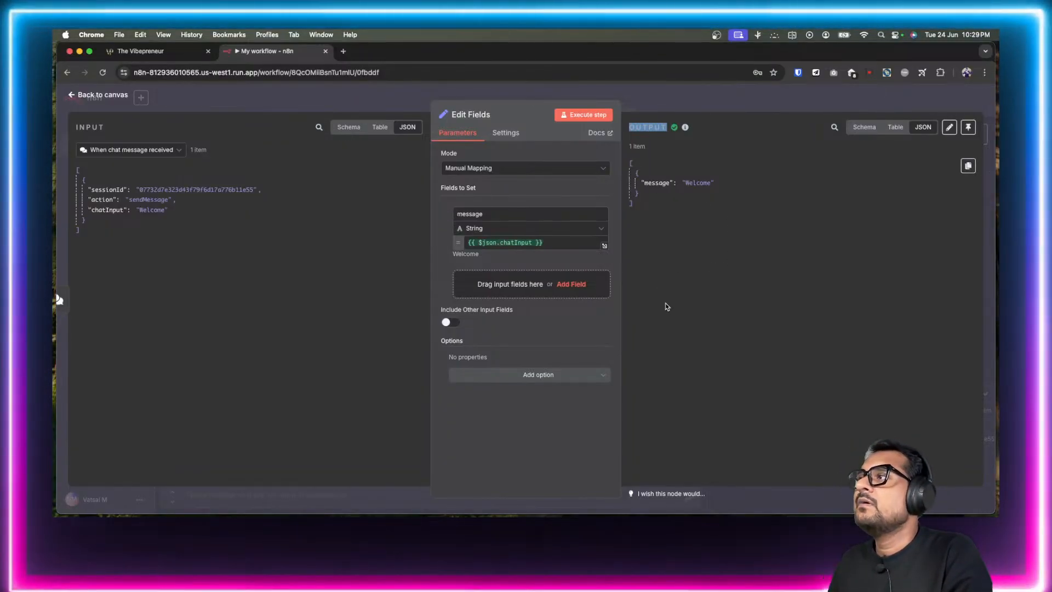
{"action": "key", "text": "Escape"}
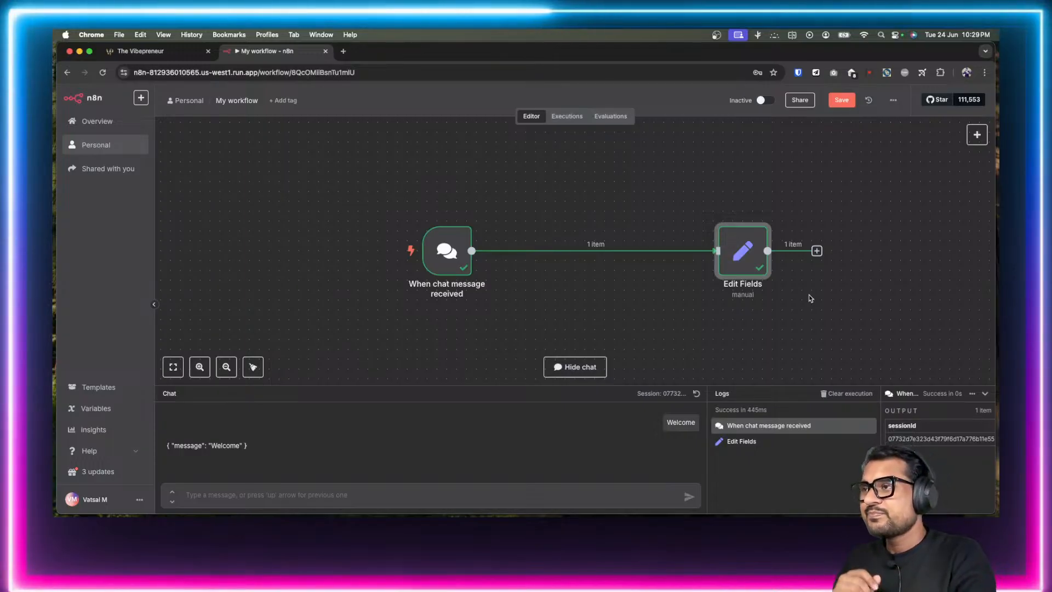
{"action": "double_click", "coordinate": [741, 247]}
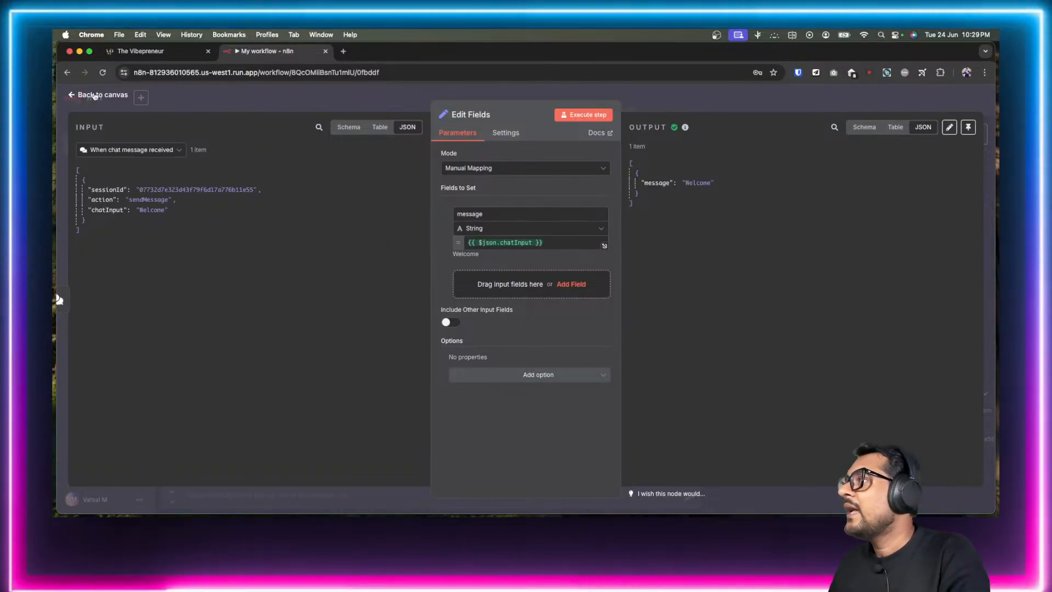
{"action": "left_click", "coordinate": [92, 95]}
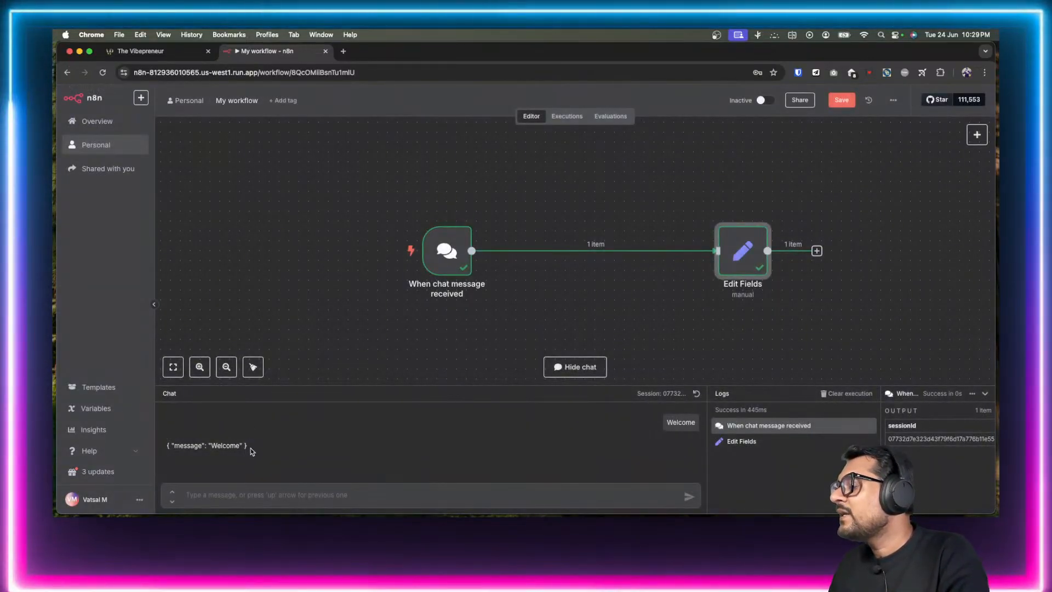
{"action": "left_click_drag", "start_coordinate": [248, 446], "coordinate": [166, 446]}
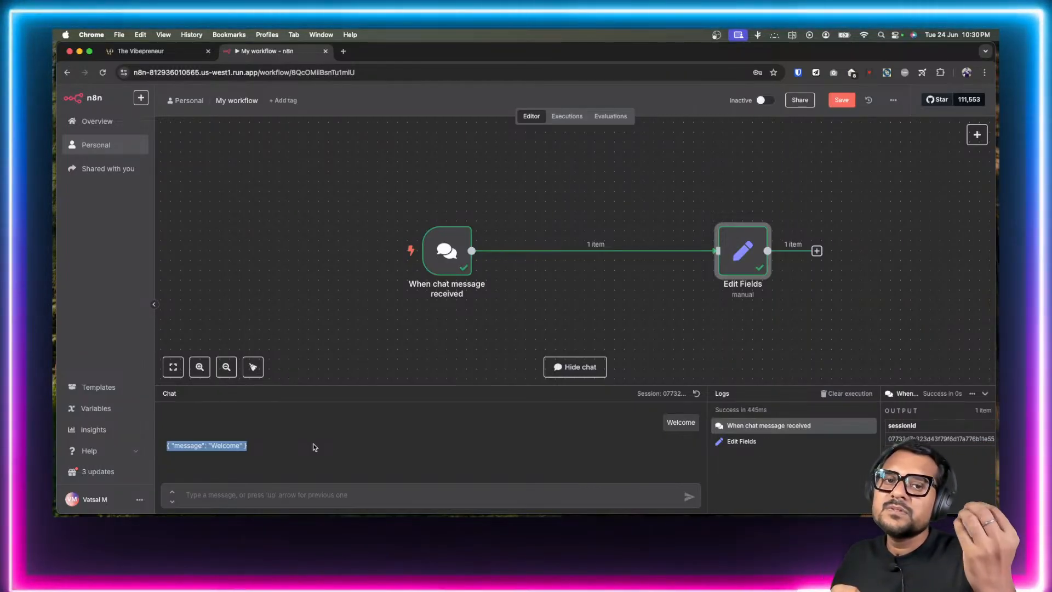
{"action": "left_click", "coordinate": [250, 447]}
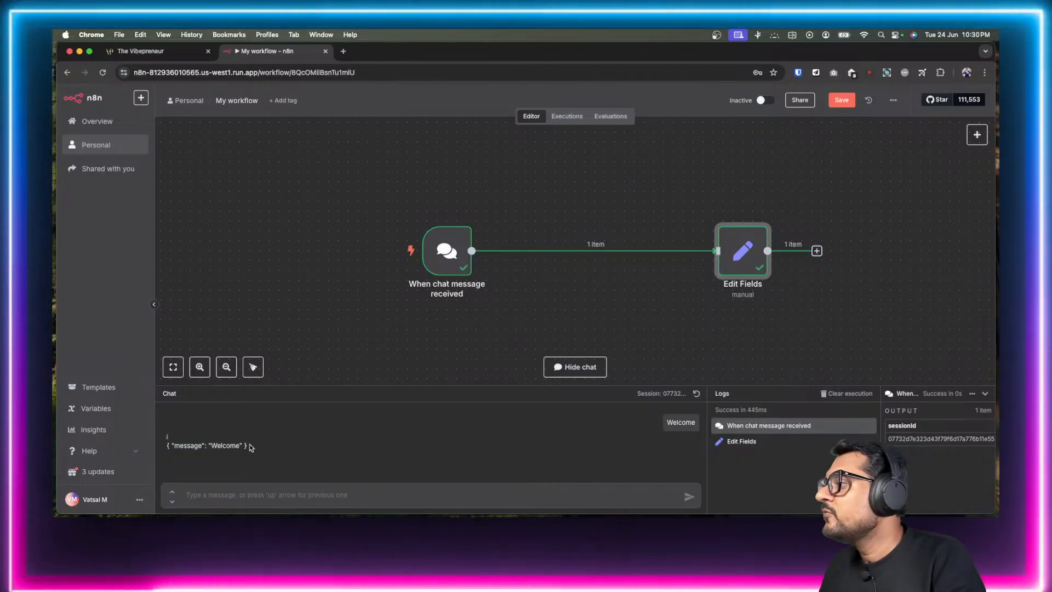
{"action": "left_click_drag", "start_coordinate": [250, 447], "coordinate": [166, 445]}
{"action": "left_click", "coordinate": [265, 451]}
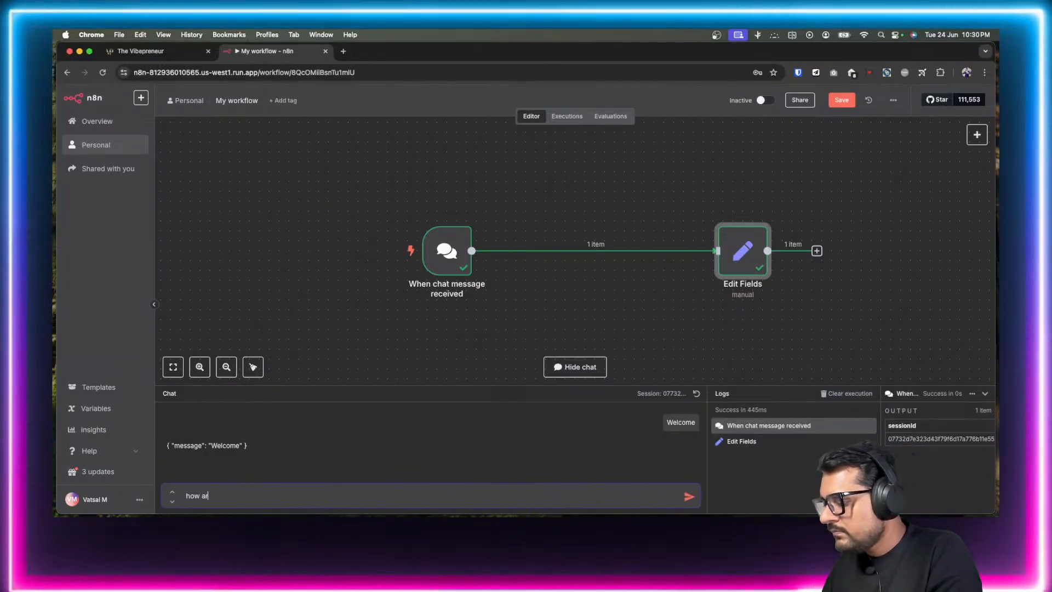
Step: Run the workflow with the chat message "how are you?" and check the message key in the chat response
{"action": "type", "text": "e you?"}
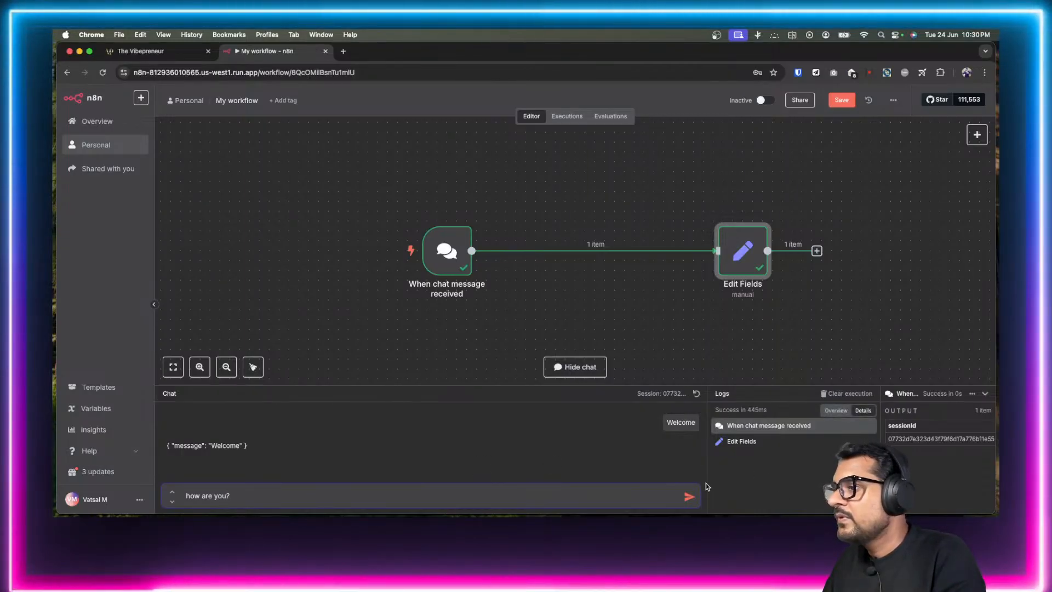
{"action": "key", "text": "Return"}
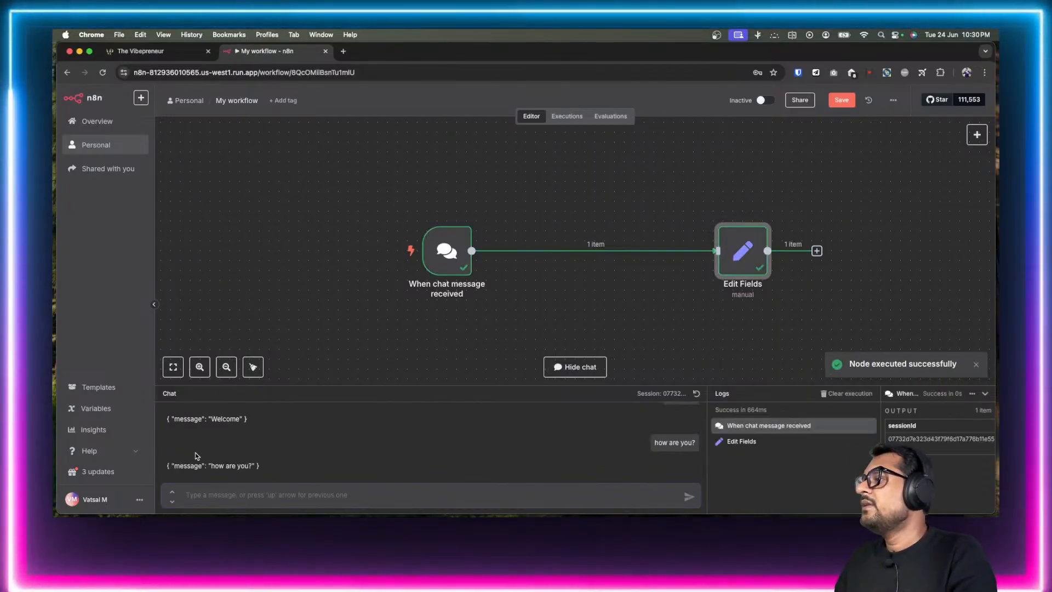
{"action": "double_click", "coordinate": [188, 466]}
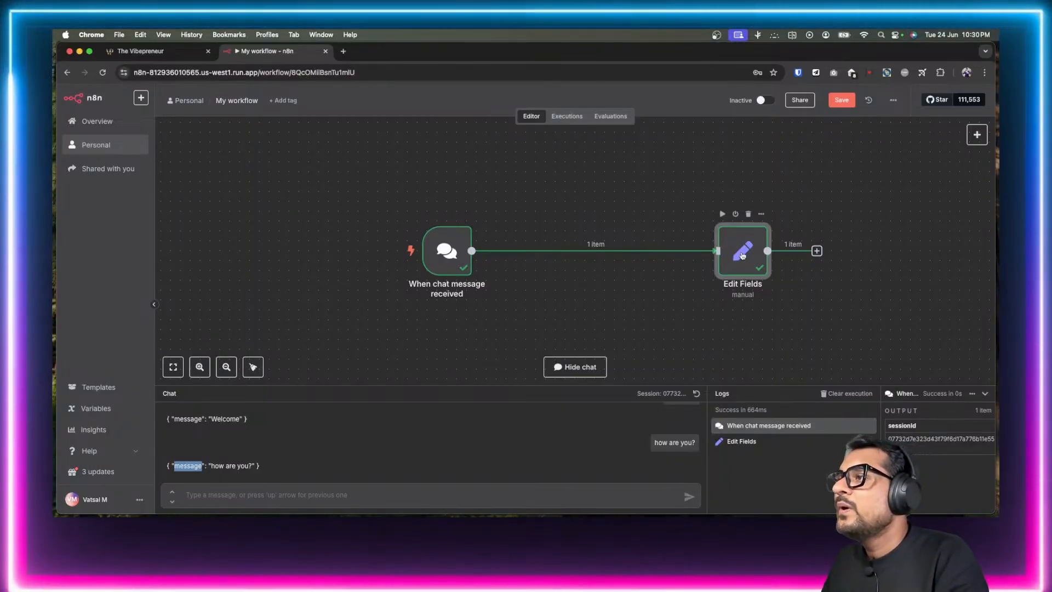
Step: Move Edit Fields closer to the chat trigger and add a Basic LLM Chain node after it, spaced slightly farther away
{"action": "left_click_drag", "start_coordinate": [742, 255], "coordinate": [566, 259]}
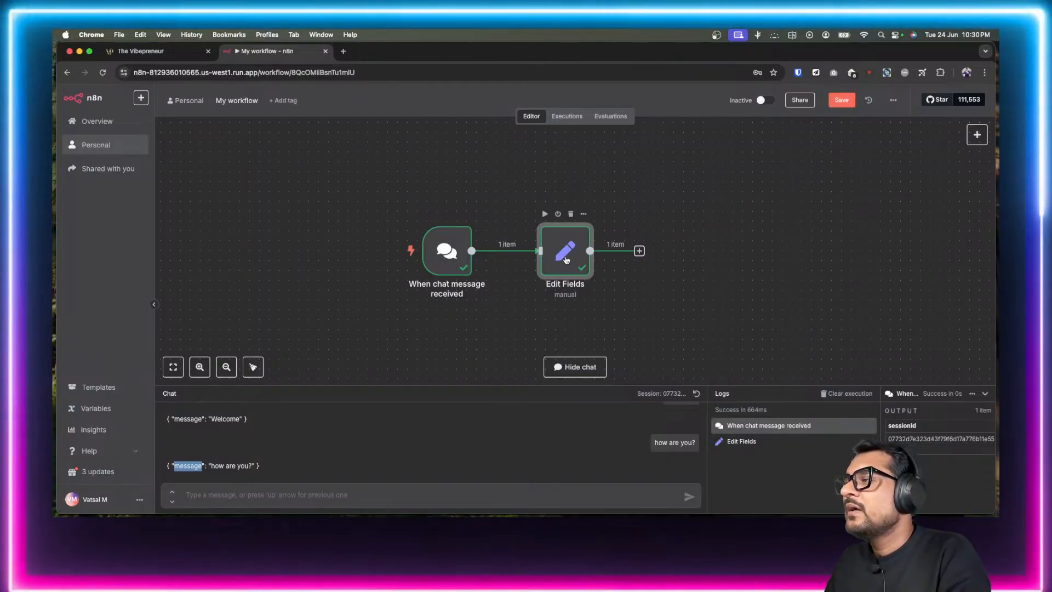
{"action": "left_click", "coordinate": [639, 251]}
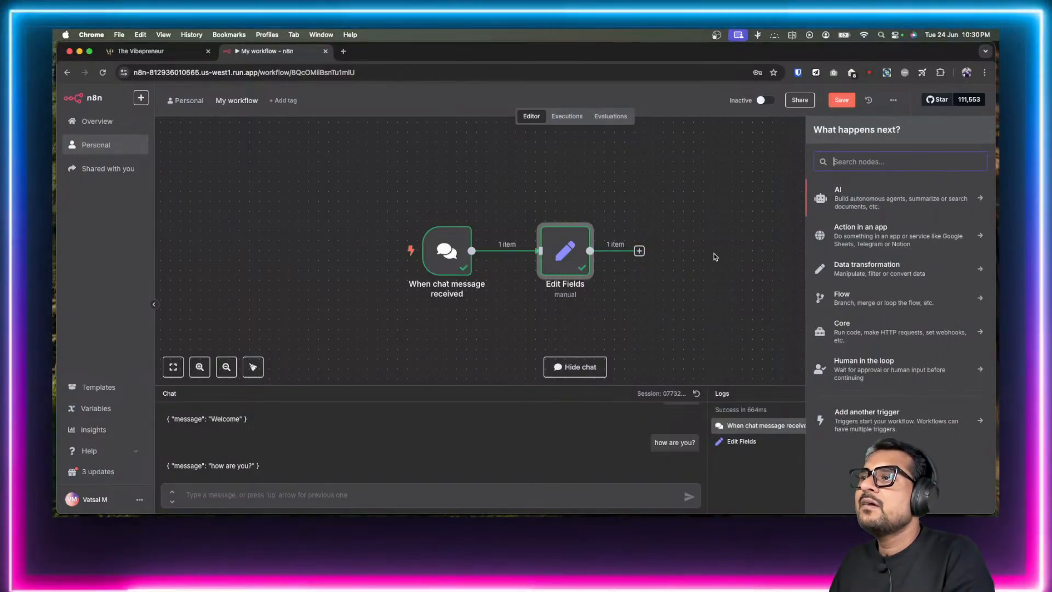
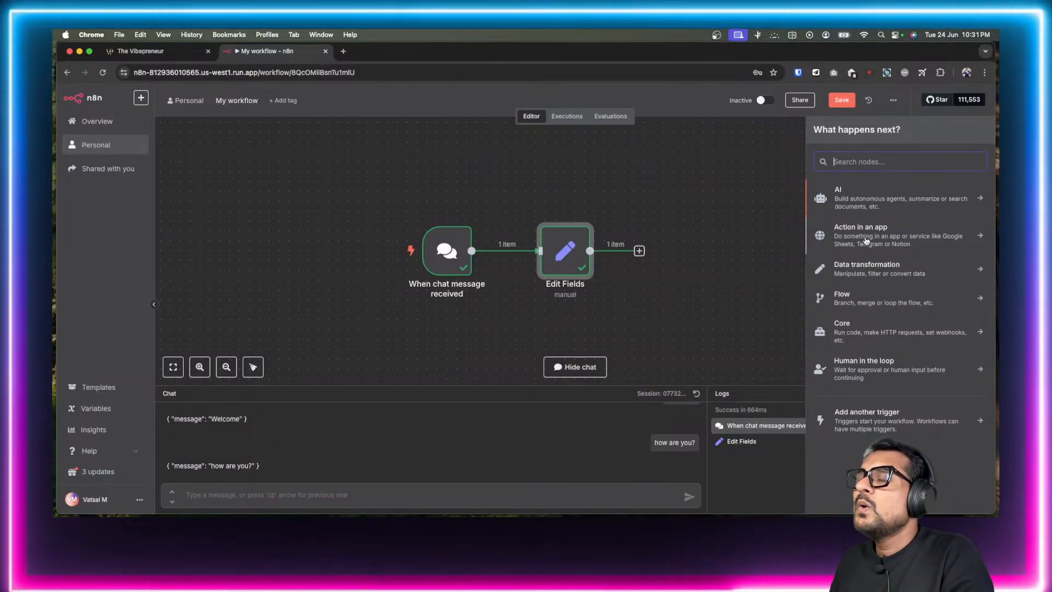
{"action": "left_click", "coordinate": [910, 201]}
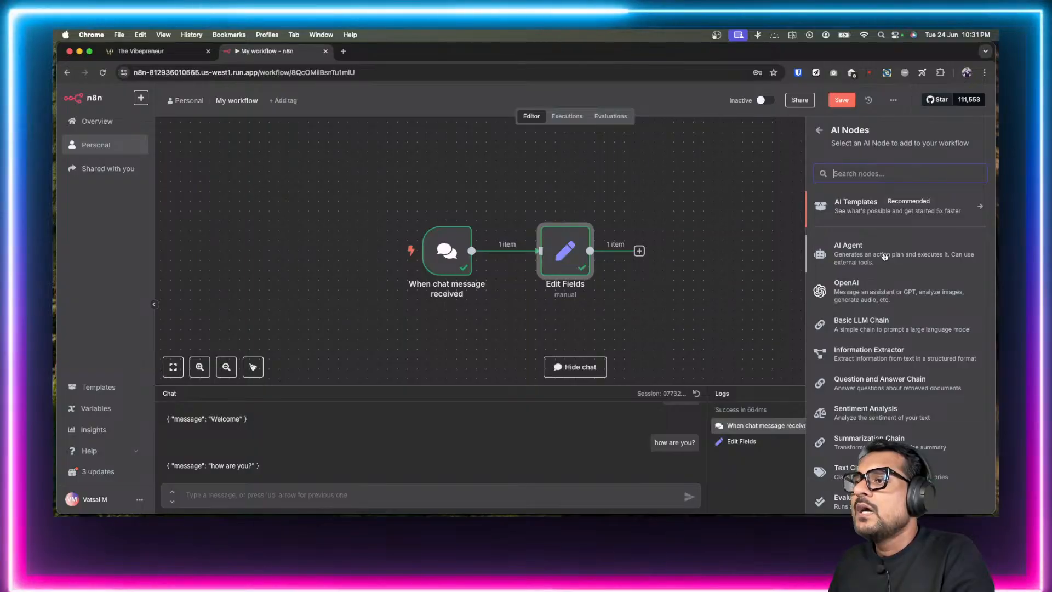
{"action": "scroll", "coordinate": [884, 257], "scroll_direction": "down", "scroll_amount": 3}
{"action": "scroll", "coordinate": [854, 250], "scroll_direction": "up", "scroll_amount": 3}
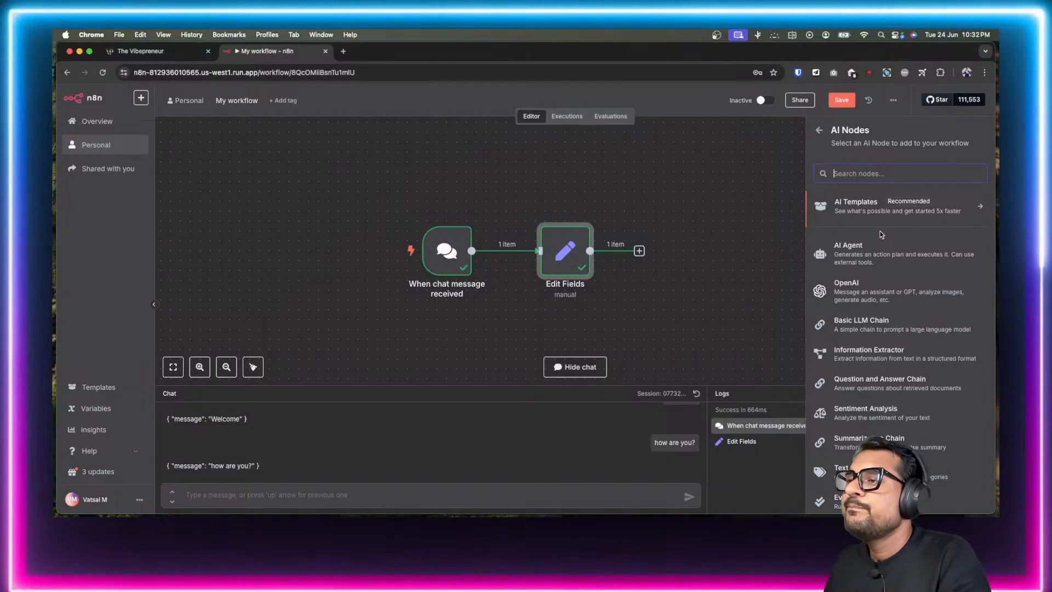
{"action": "left_click", "coordinate": [870, 322]}
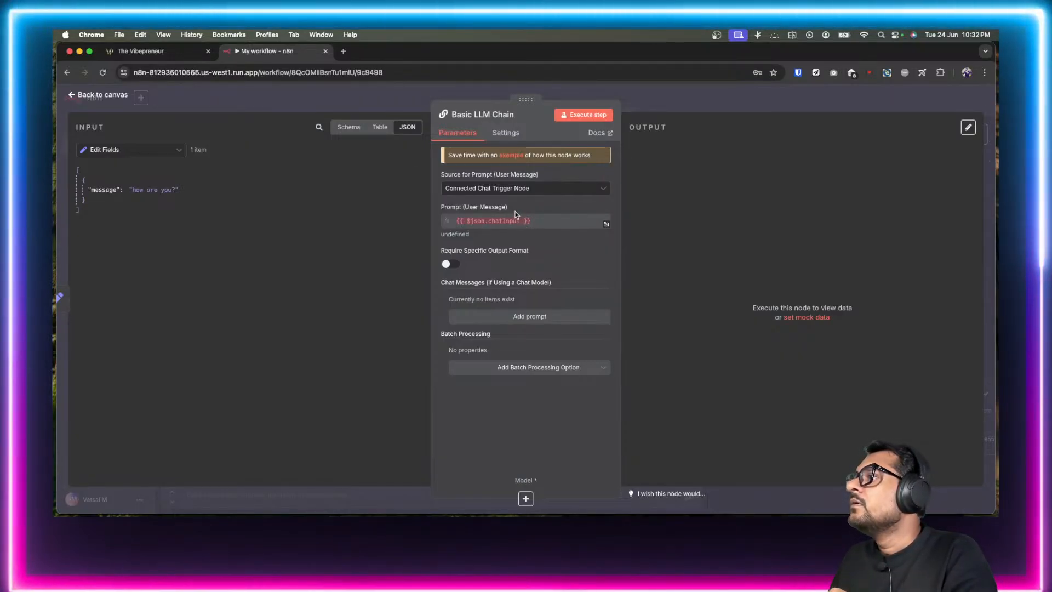
{"action": "left_click", "coordinate": [72, 97]}
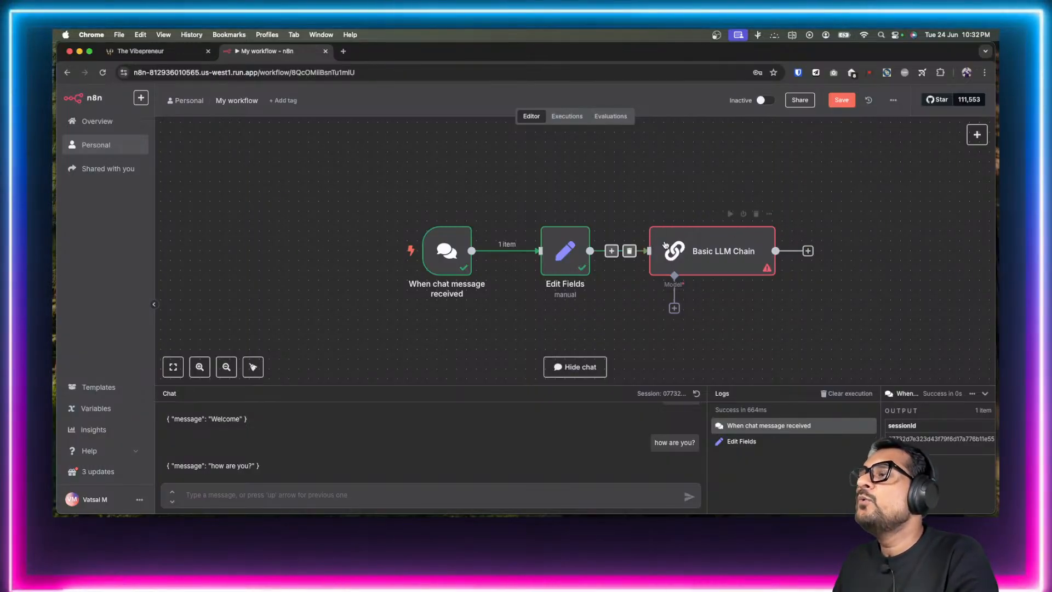
{"action": "left_click_drag", "start_coordinate": [664, 229], "coordinate": [703, 229]}
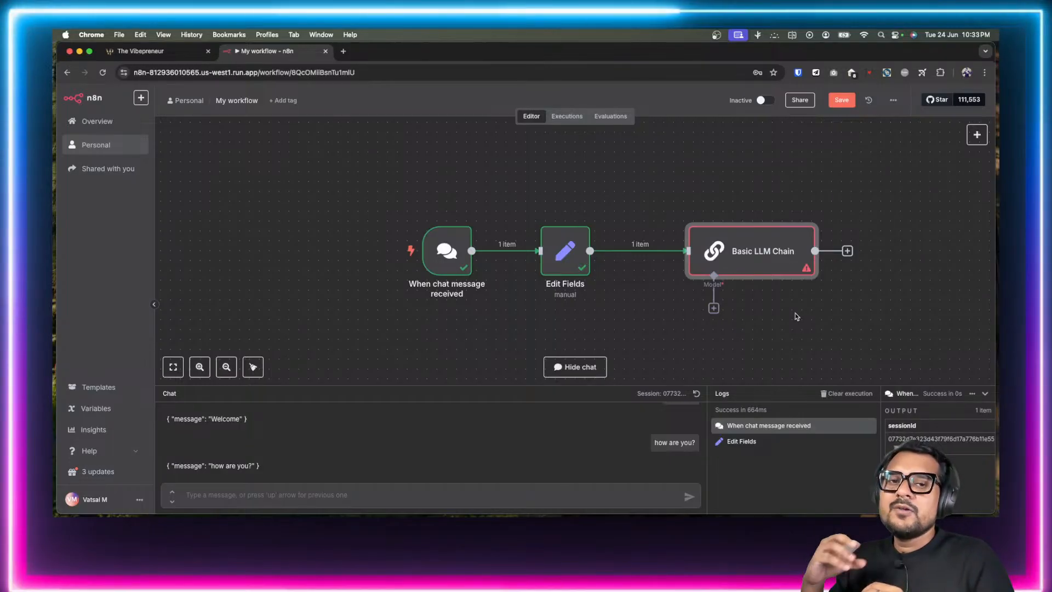
{"action": "left_click", "coordinate": [714, 309]}
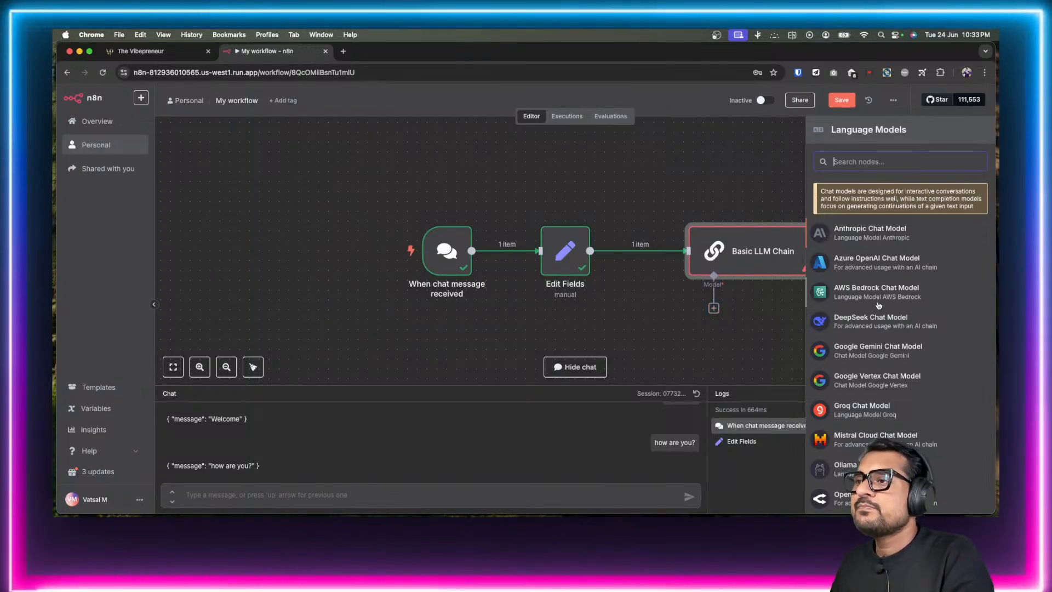
{"action": "scroll", "coordinate": [890, 327], "scroll_direction": "down", "scroll_amount": 1}
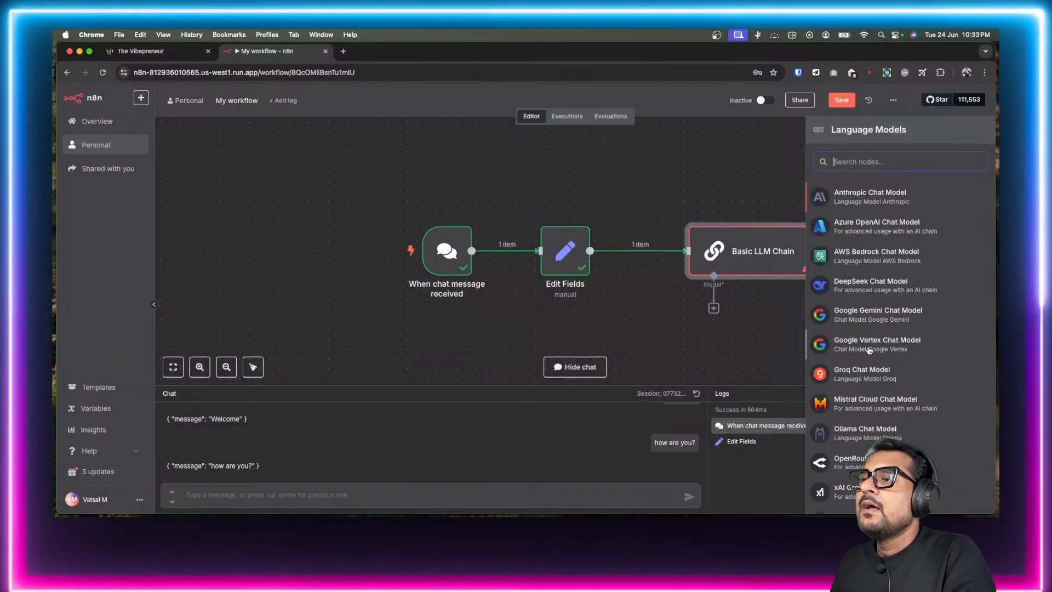
{"action": "left_click", "coordinate": [777, 144]}
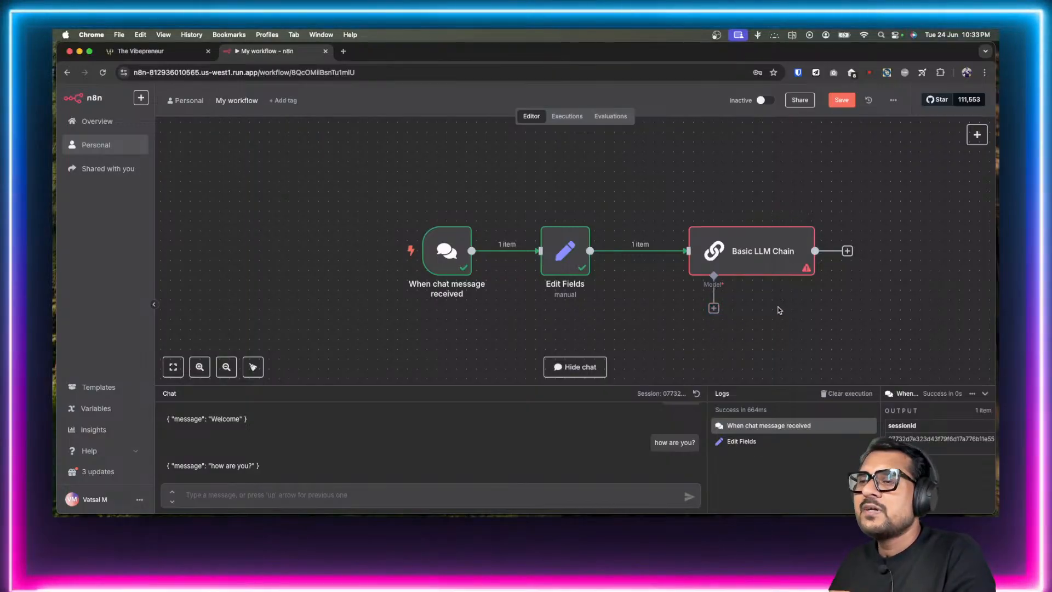
{"action": "mouse_move", "coordinate": [751, 263]}
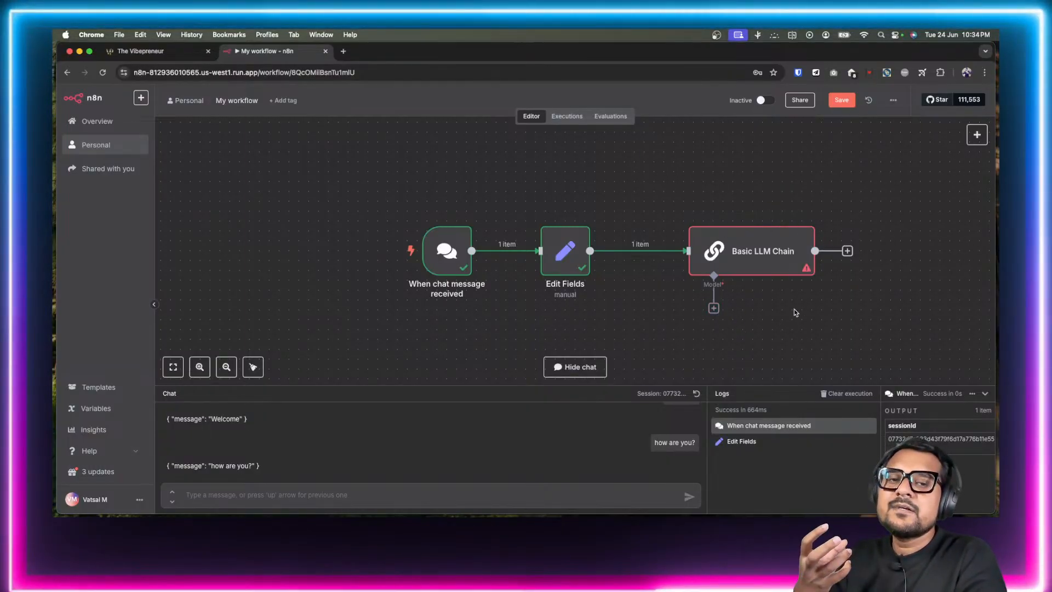
{"action": "mouse_move", "coordinate": [806, 268]}
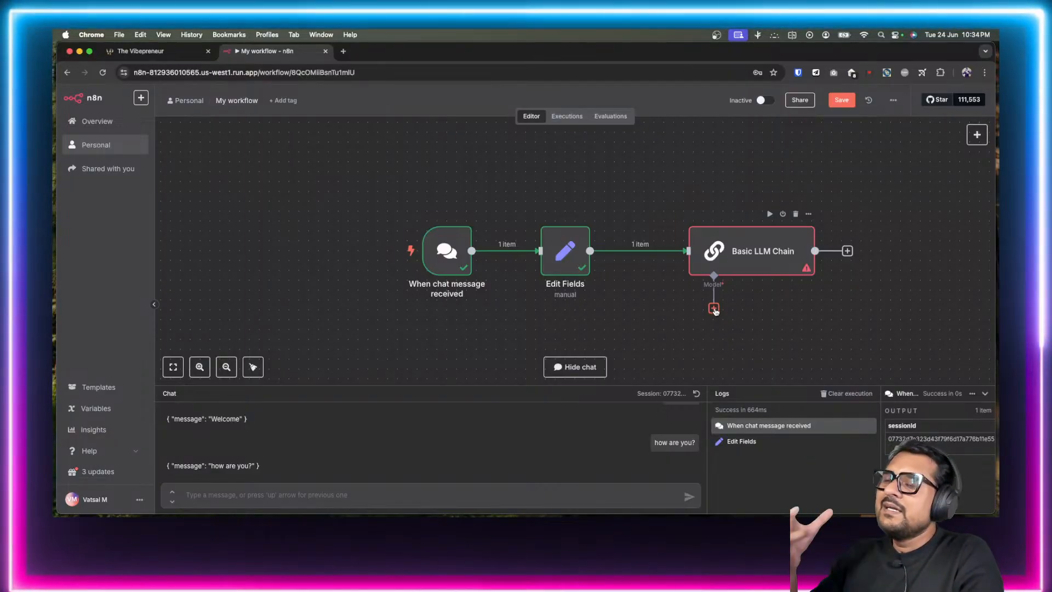
{"action": "left_click", "coordinate": [848, 252]}
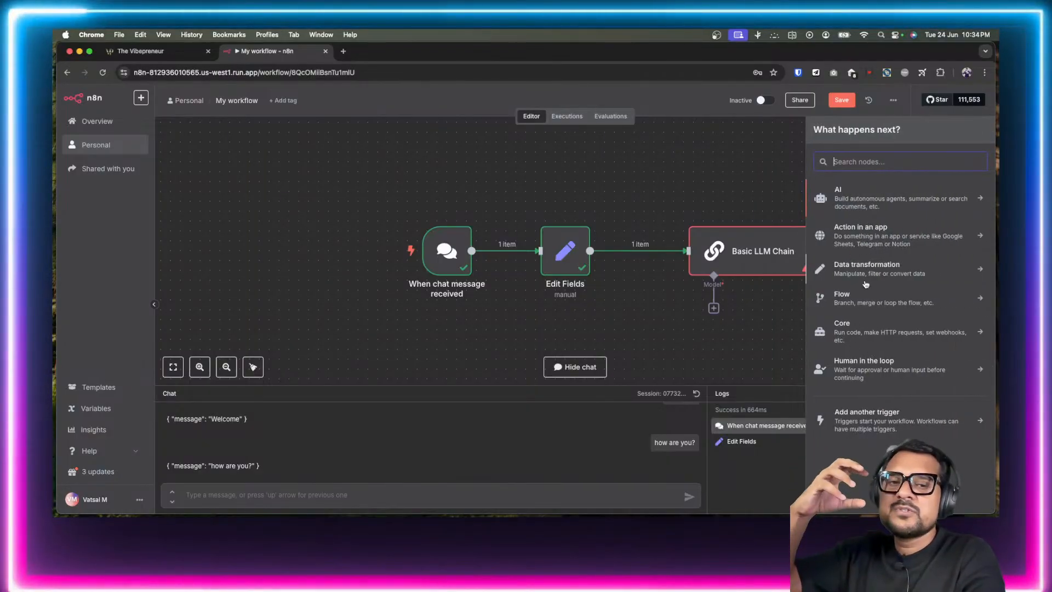
{"action": "left_click", "coordinate": [762, 323]}
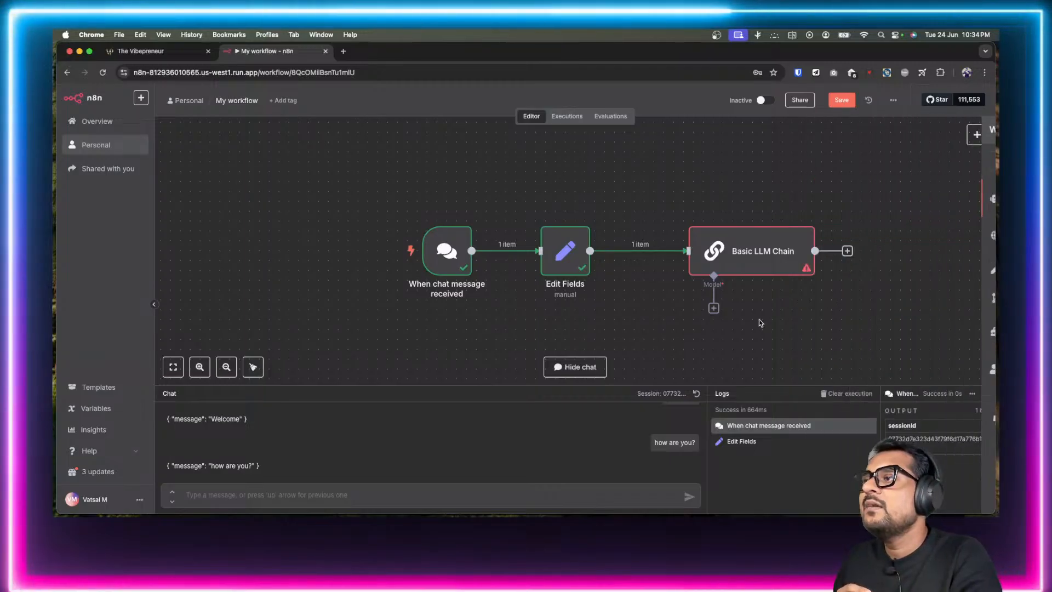
Step: Browse the available language models and attach a Google Vertex Chat Model to the Basic LLM Chain node
{"action": "left_click", "coordinate": [714, 308]}
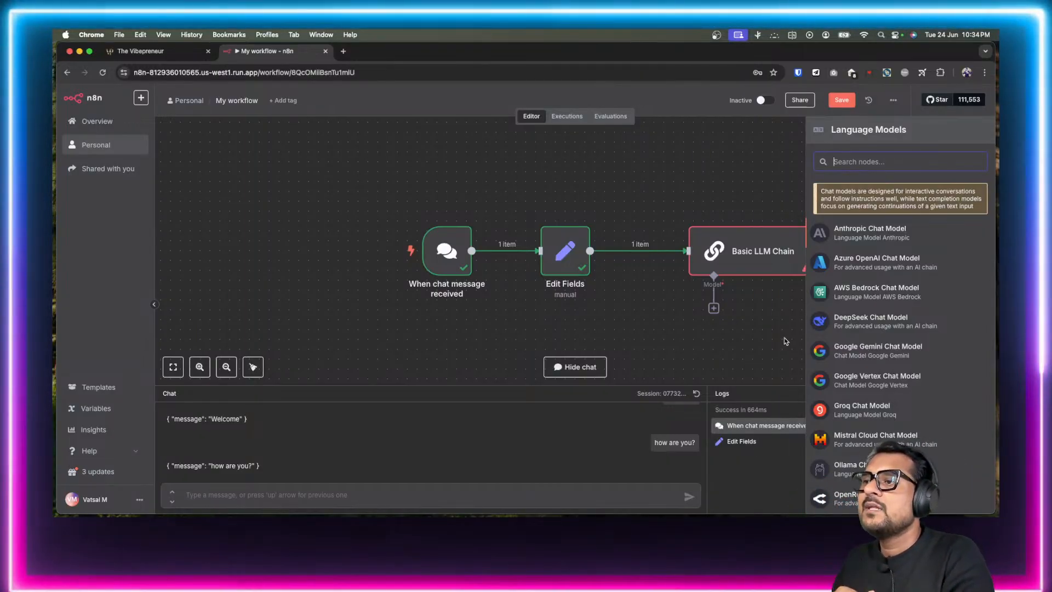
{"action": "scroll", "coordinate": [876, 347], "scroll_direction": "down", "scroll_amount": 5}
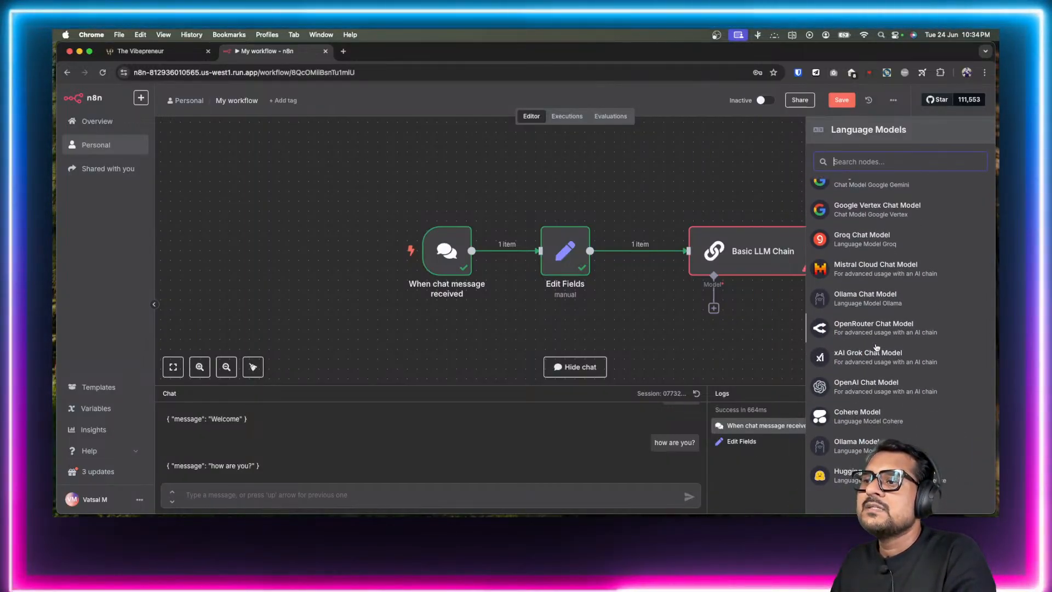
{"action": "scroll", "coordinate": [877, 348], "scroll_direction": "up", "scroll_amount": 5}
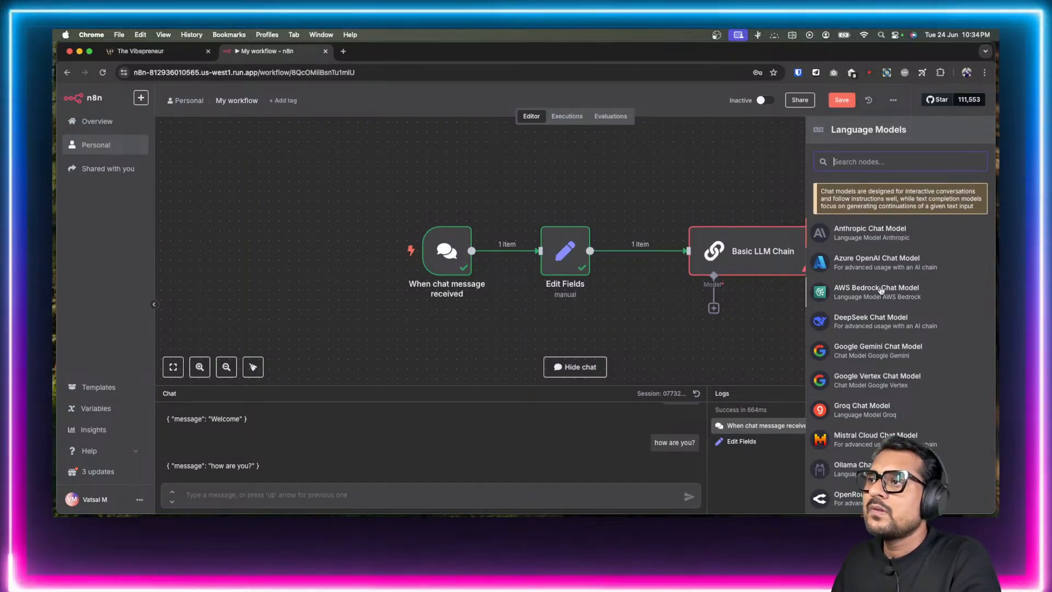
{"action": "scroll", "coordinate": [876, 329], "scroll_direction": "down", "scroll_amount": 3}
{"action": "scroll", "coordinate": [871, 356], "scroll_direction": "up", "scroll_amount": 3}
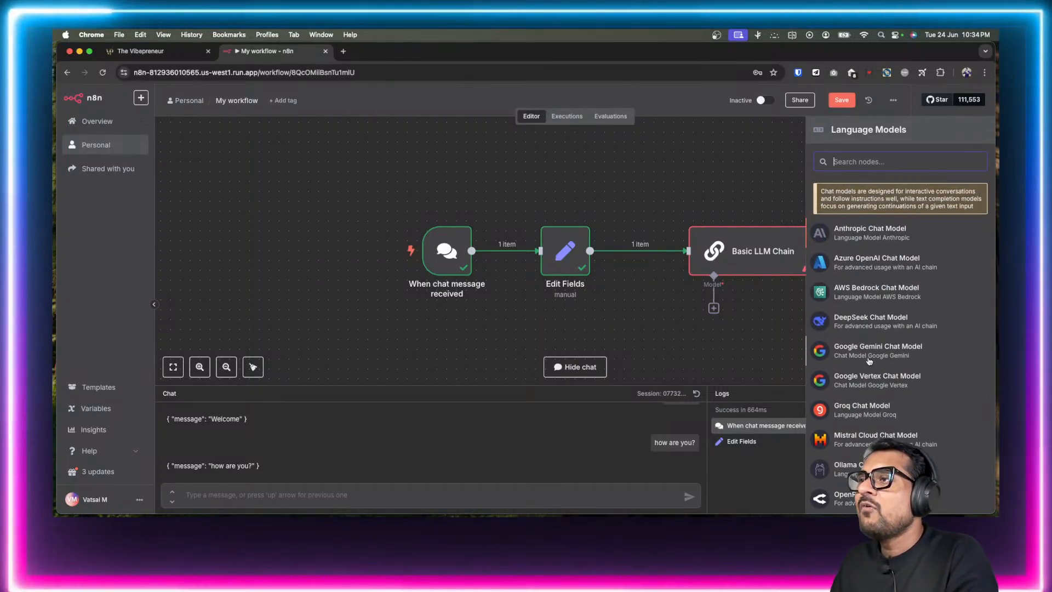
{"action": "scroll", "coordinate": [884, 326], "scroll_direction": "down", "scroll_amount": 4}
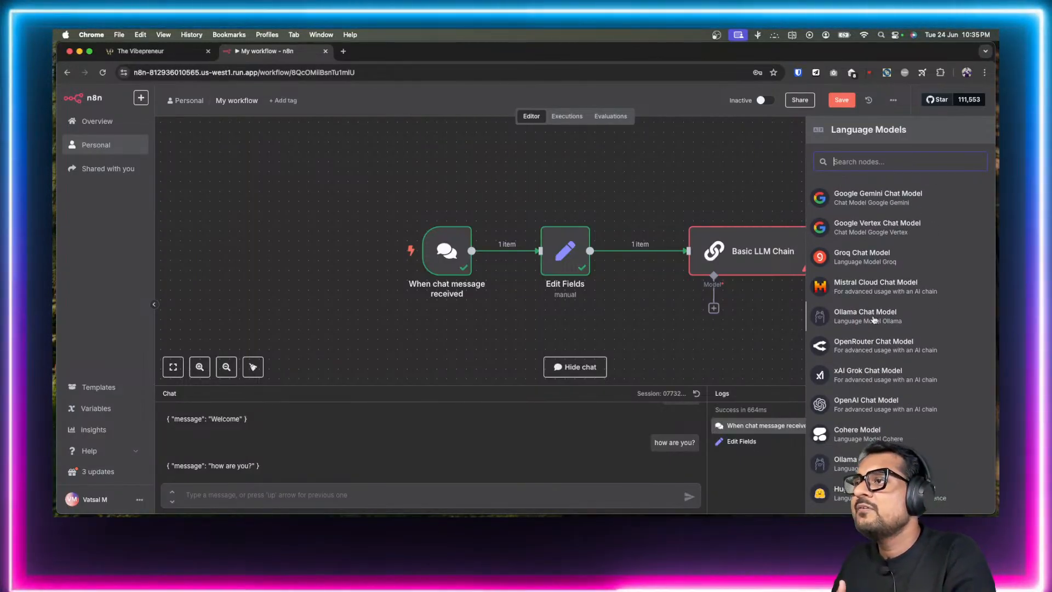
{"action": "scroll", "coordinate": [874, 319], "scroll_direction": "up", "scroll_amount": 4}
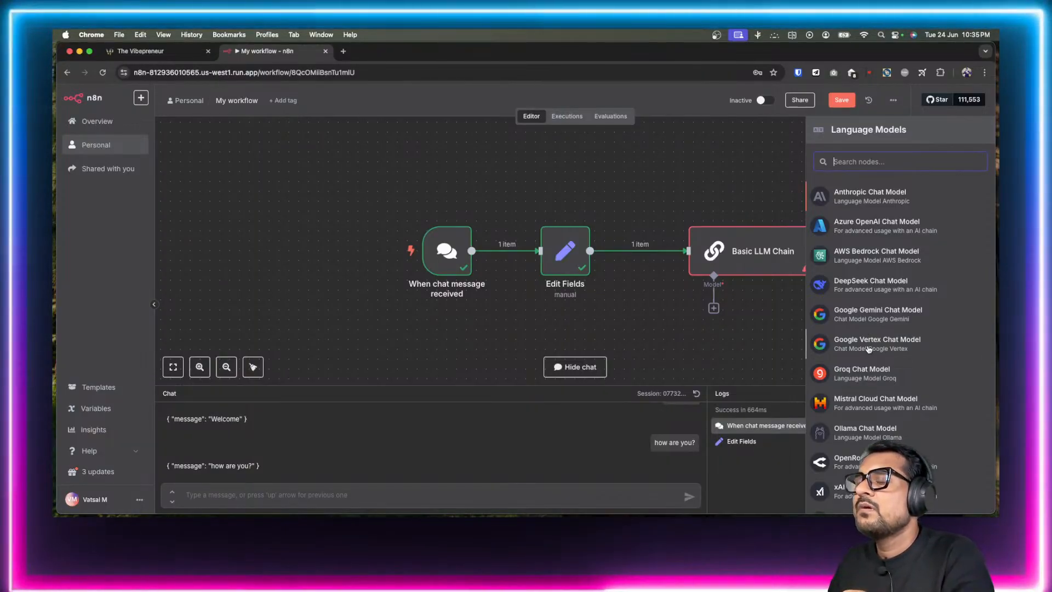
{"action": "left_click", "coordinate": [870, 349]}
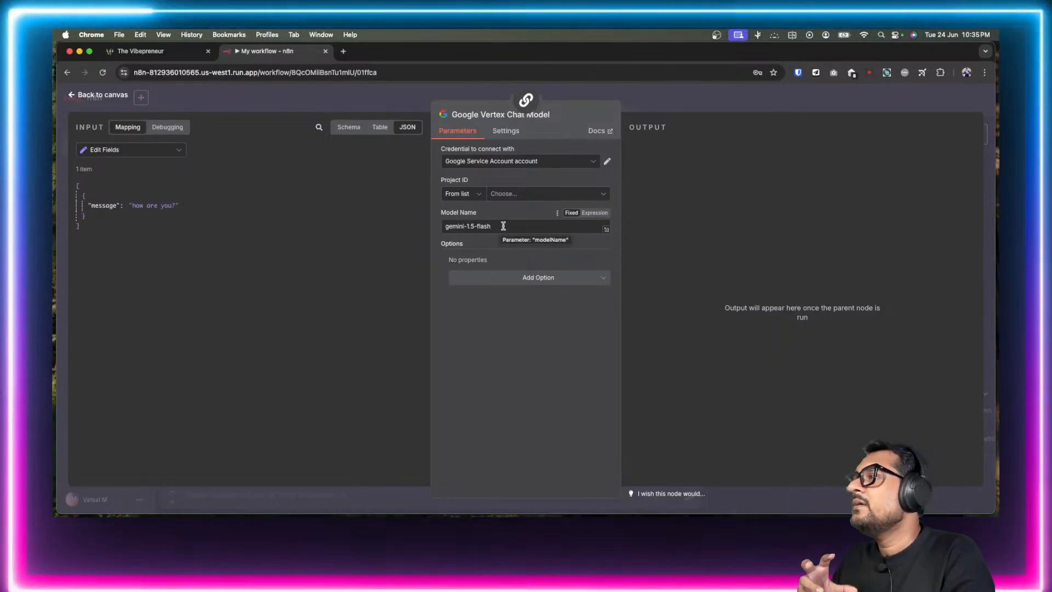
Step: Configure the Google Vertex Chat Model with the Solligence AI Powerhouse project and the model name gemini-2.5-flash
{"action": "left_click", "coordinate": [605, 196]}
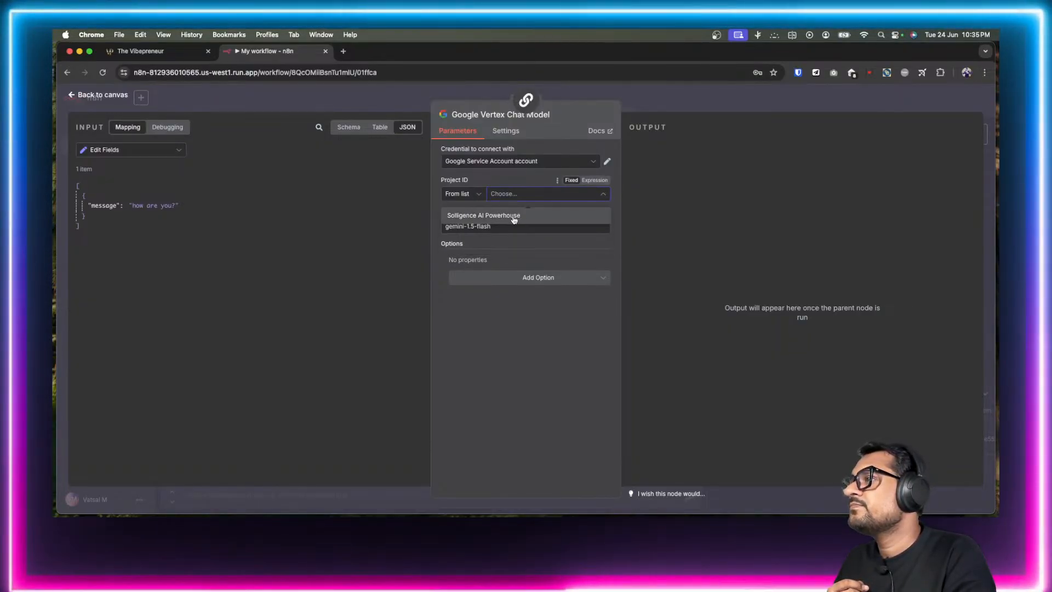
{"action": "left_click", "coordinate": [512, 215]}
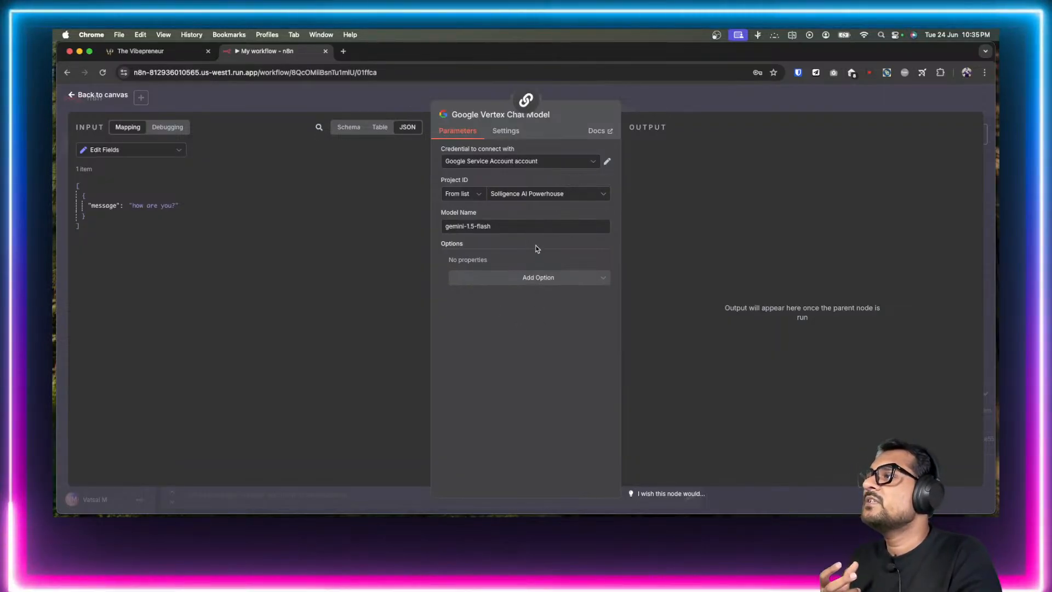
{"action": "left_click", "coordinate": [533, 224]}
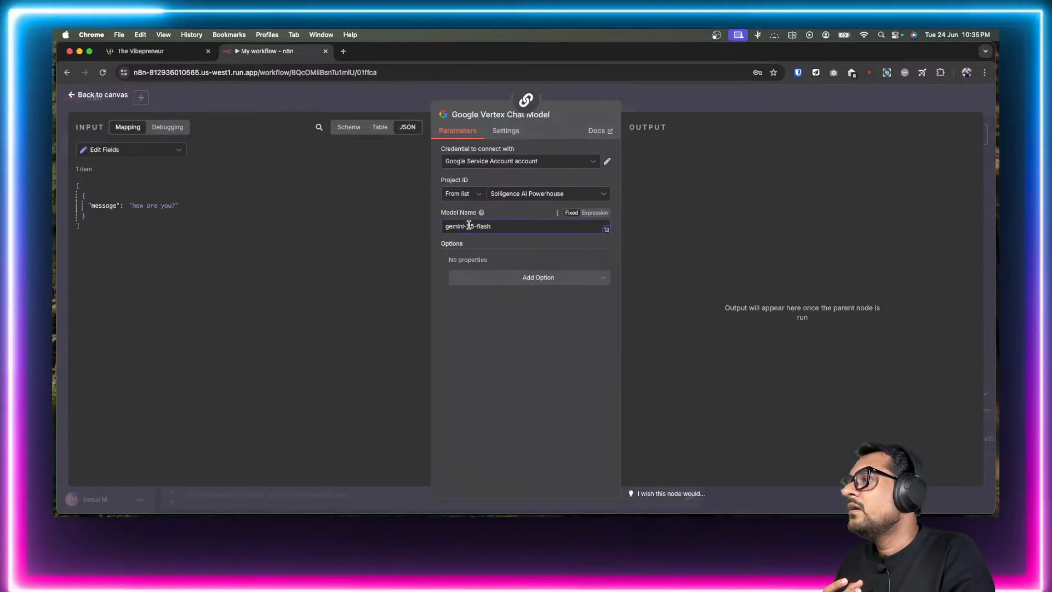
{"action": "type", "text": "."}
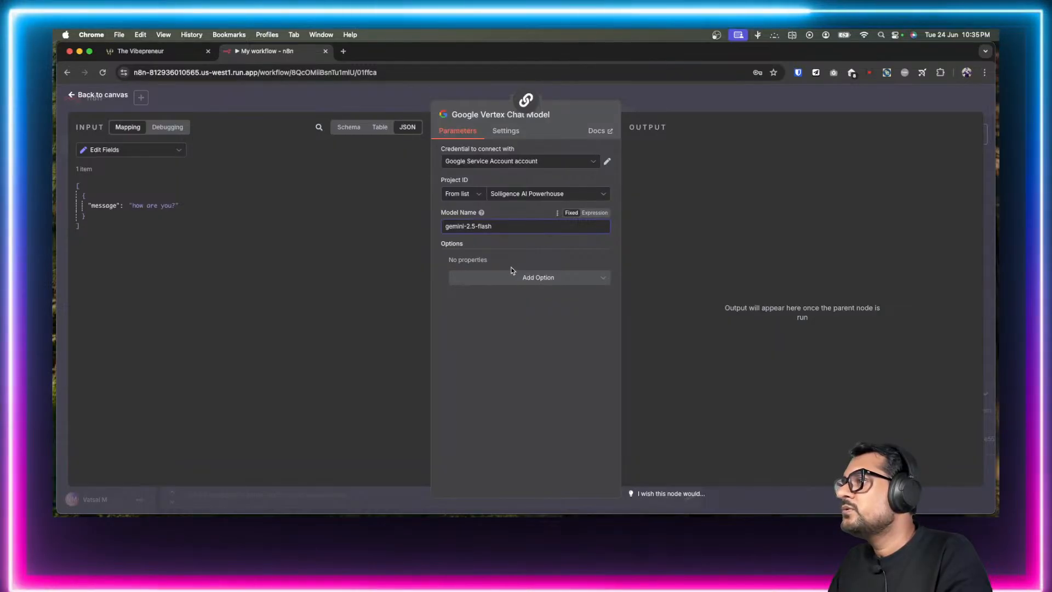
{"action": "key", "text": "Right"}
{"action": "key", "text": "Right"}
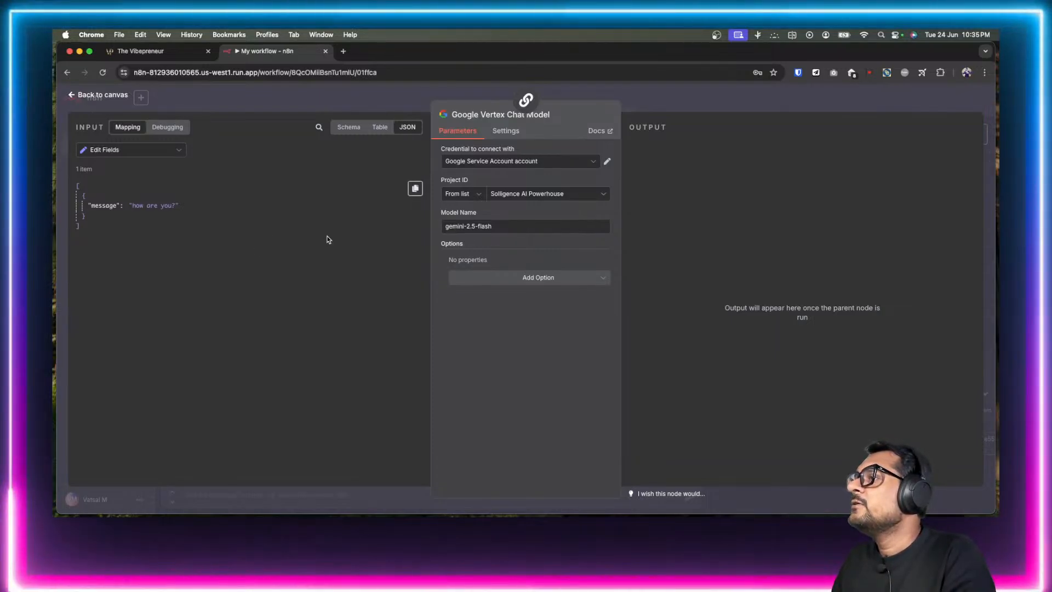
{"action": "left_click", "coordinate": [597, 281]}
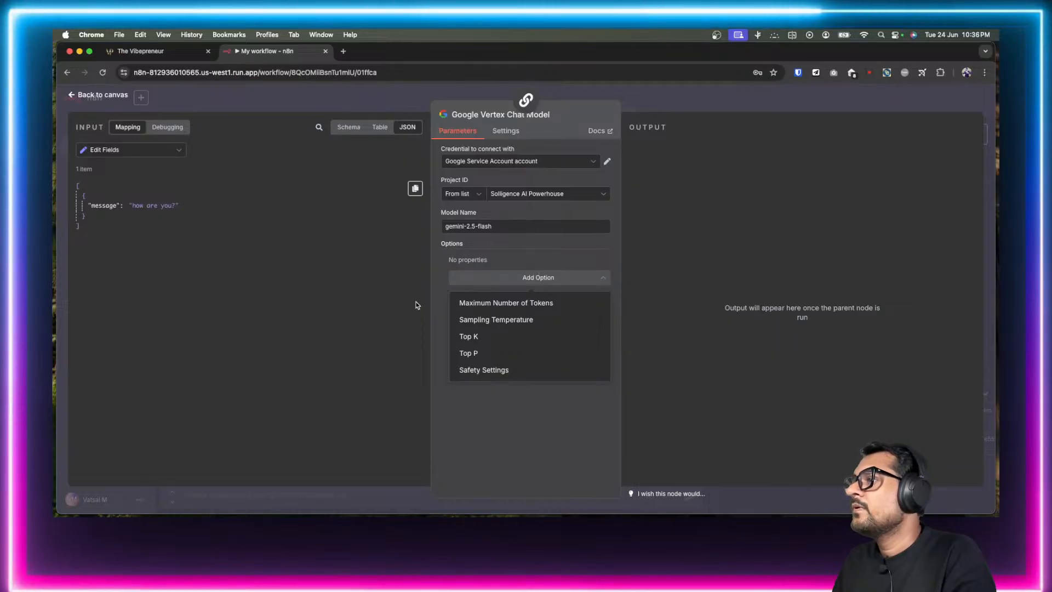
{"action": "key", "text": "Escape"}
{"action": "key", "text": "Escape"}
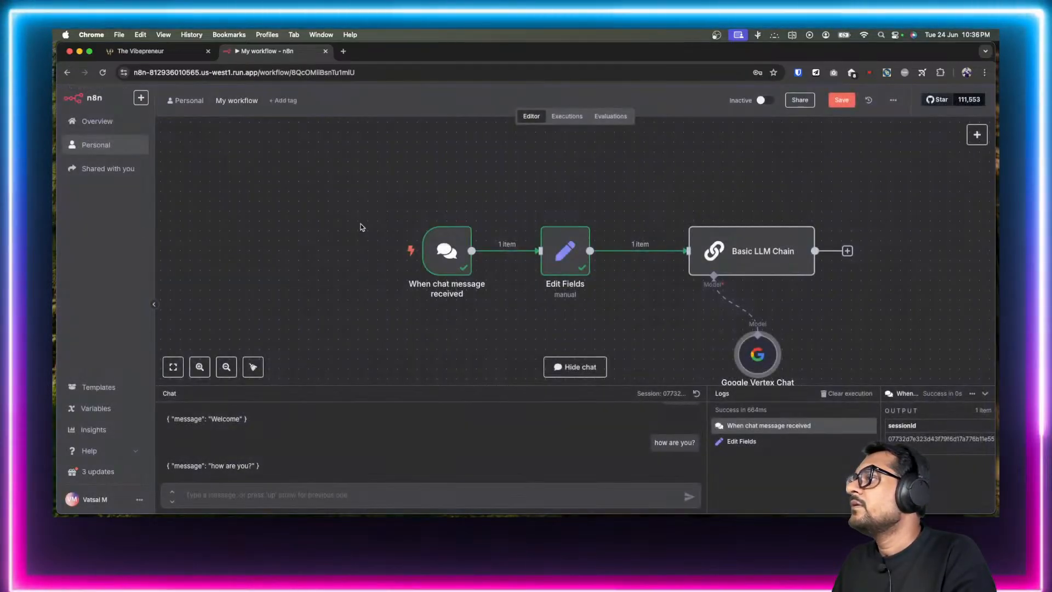
Step: Rearrange the canvas so Basic LLM Chain sits higher than Edit Fields, with the Google Vertex Chat Model just below the chain's model connector
{"action": "left_click_drag", "start_coordinate": [768, 356], "coordinate": [708, 335]}
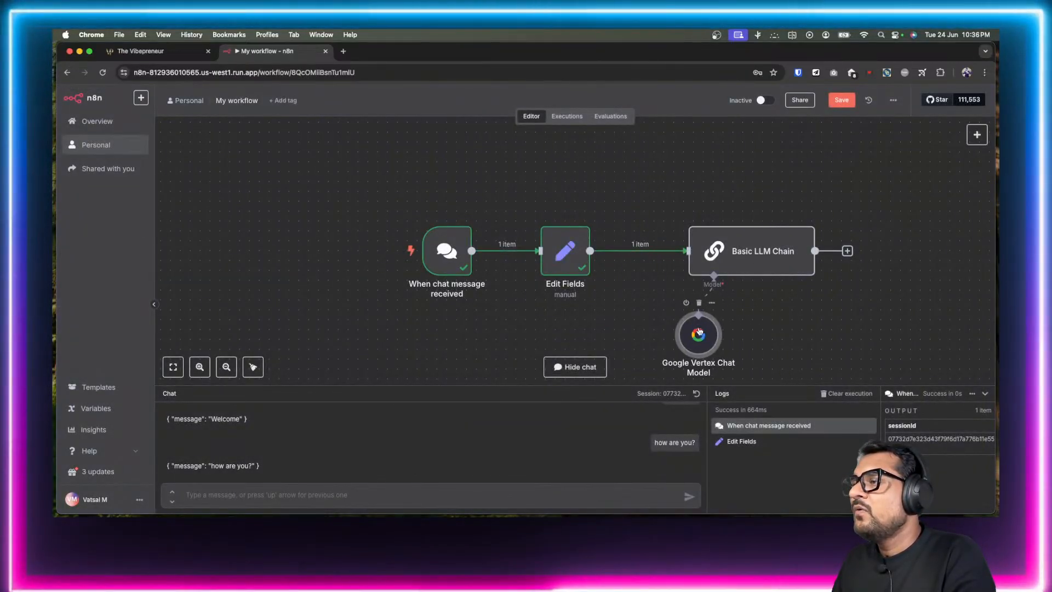
{"action": "left_click_drag", "start_coordinate": [736, 252], "coordinate": [736, 213]}
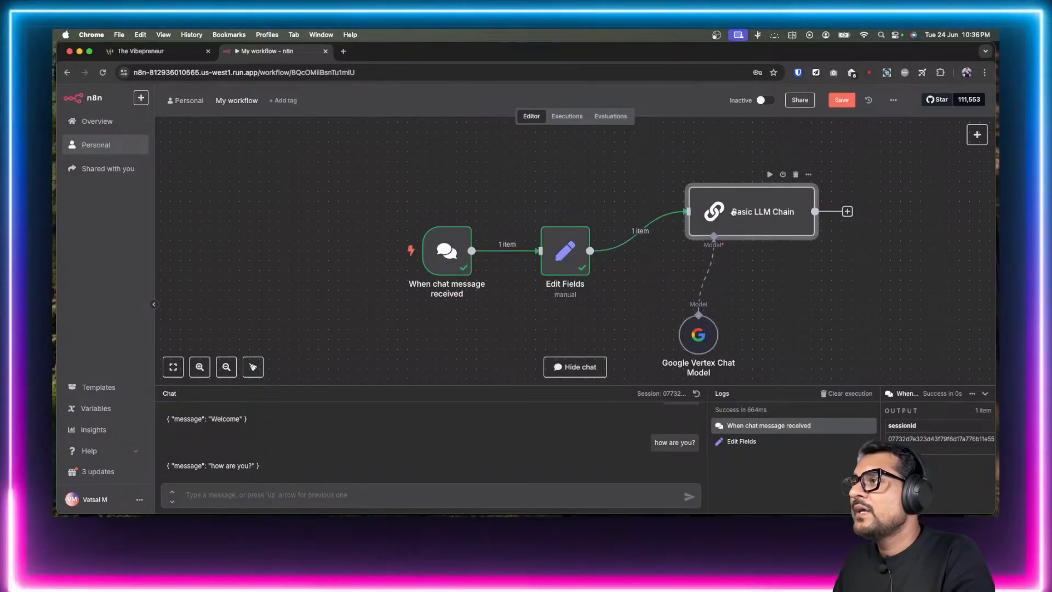
{"action": "left_click_drag", "start_coordinate": [705, 336], "coordinate": [705, 316]}
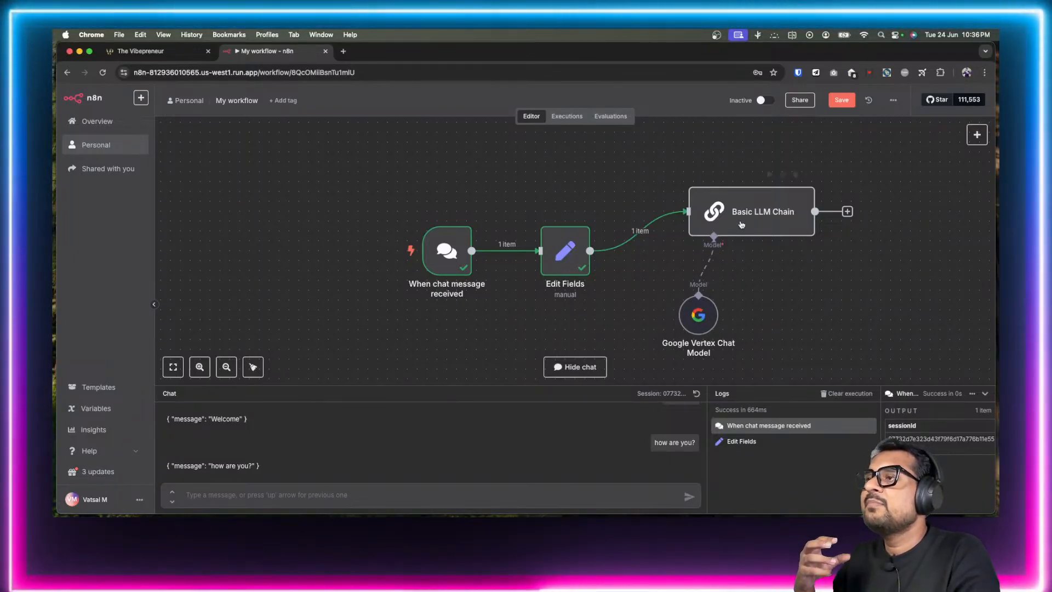
Step: In Basic LLM Chain, add a System chat message entry and set the prompt source to Define below, mapping the user prompt to {{ $json.message }}
{"action": "left_click", "coordinate": [754, 208]}
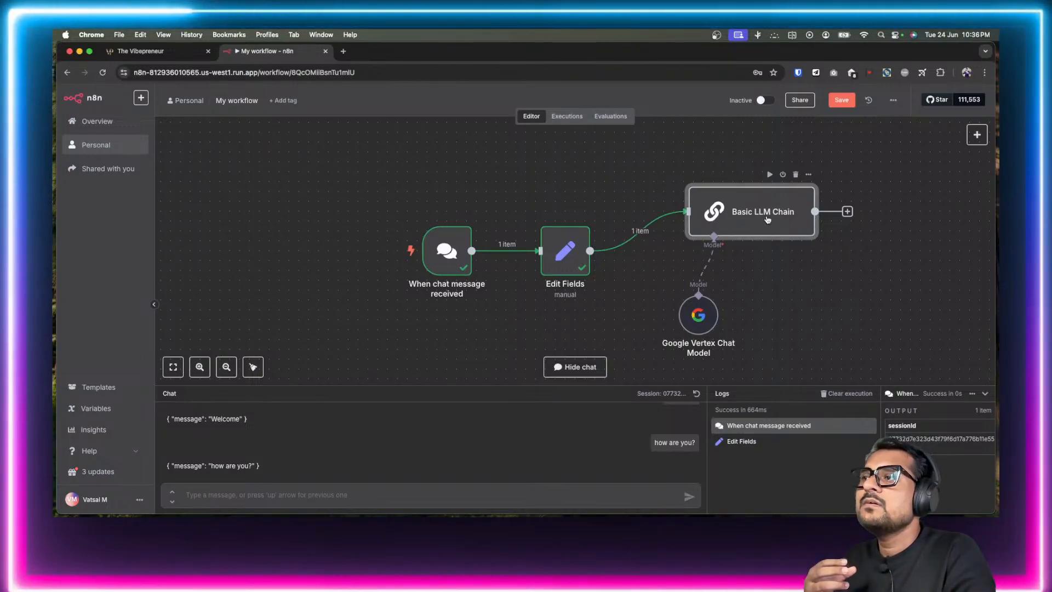
{"action": "double_click", "coordinate": [767, 219]}
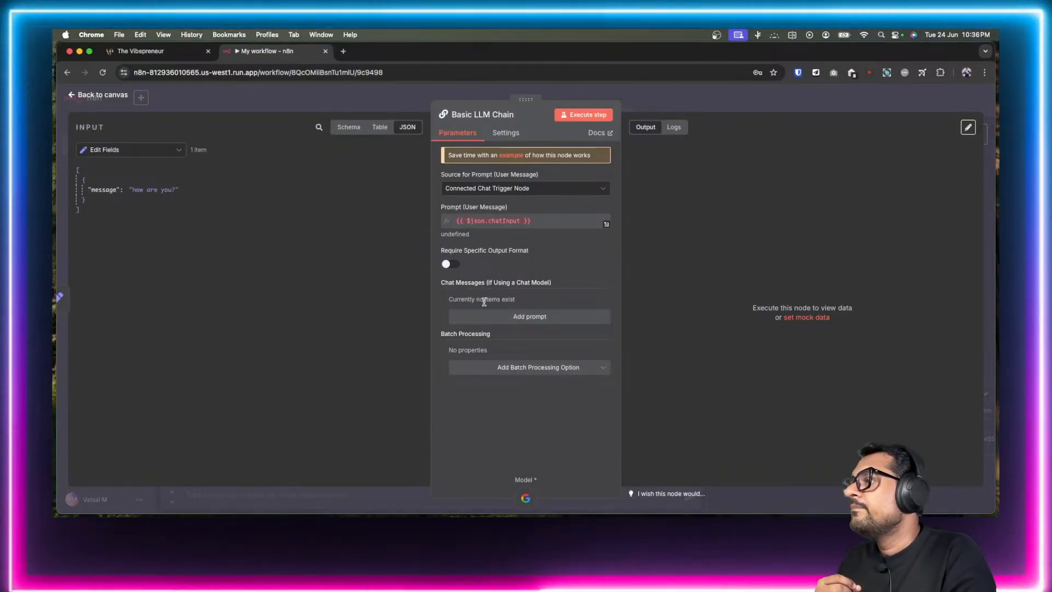
{"action": "left_click", "coordinate": [510, 316]}
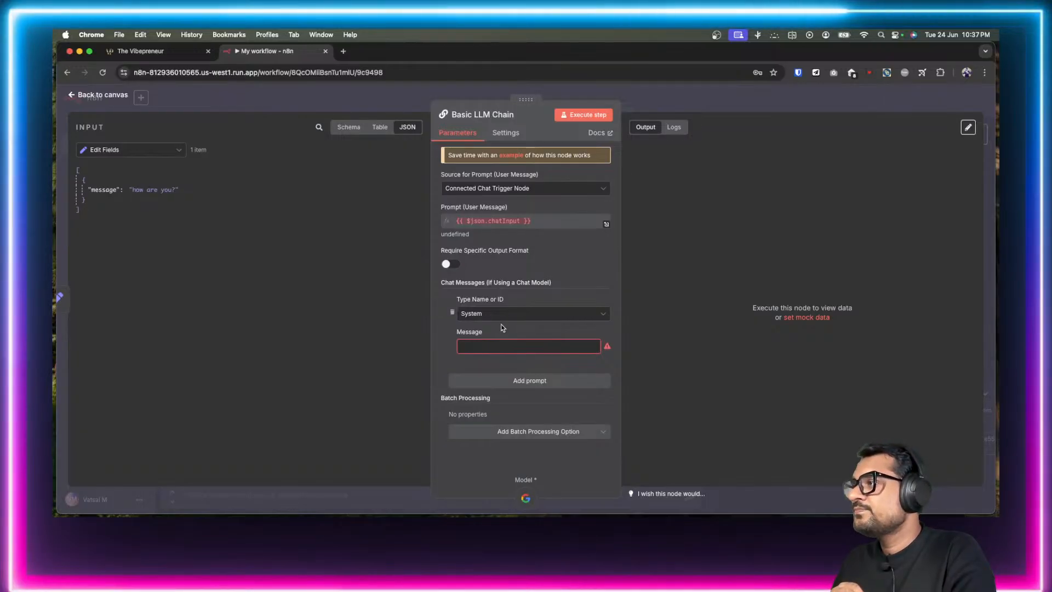
{"action": "left_click", "coordinate": [605, 188]}
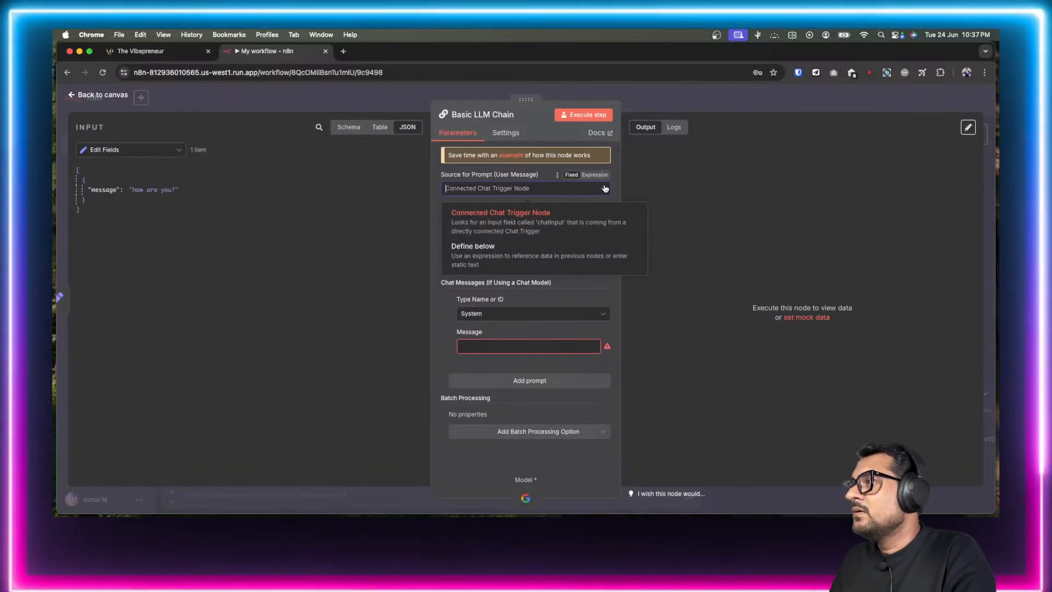
{"action": "left_click", "coordinate": [521, 254]}
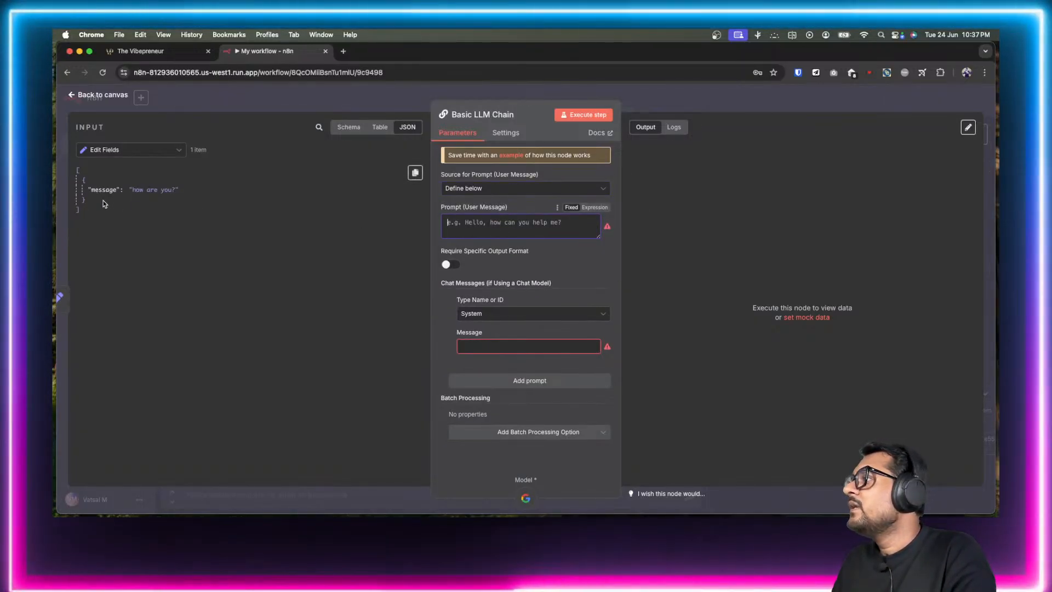
{"action": "left_click_drag", "start_coordinate": [103, 190], "coordinate": [474, 234]}
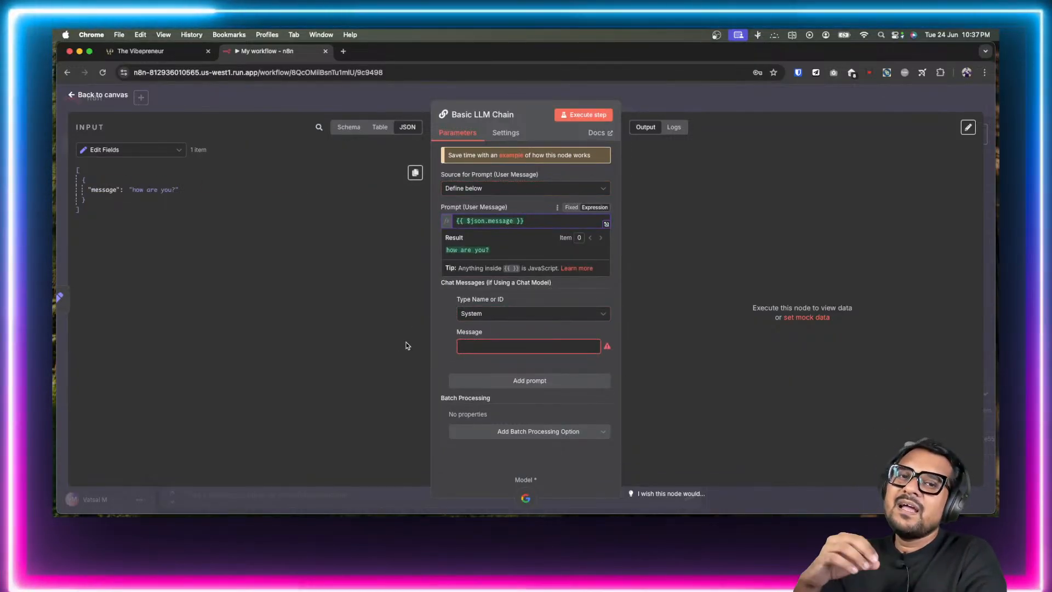
Step: Enter the System message "User is sending this message, please respond to it accordingly in a friendly tone."
{"action": "left_click", "coordinate": [438, 334]}
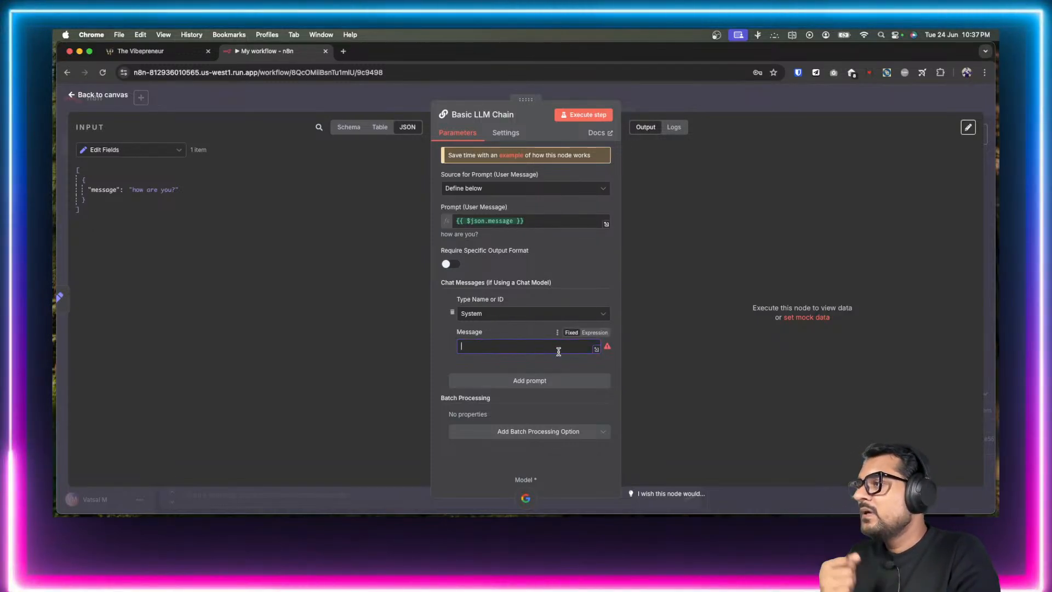
{"action": "left_click", "coordinate": [596, 349]}
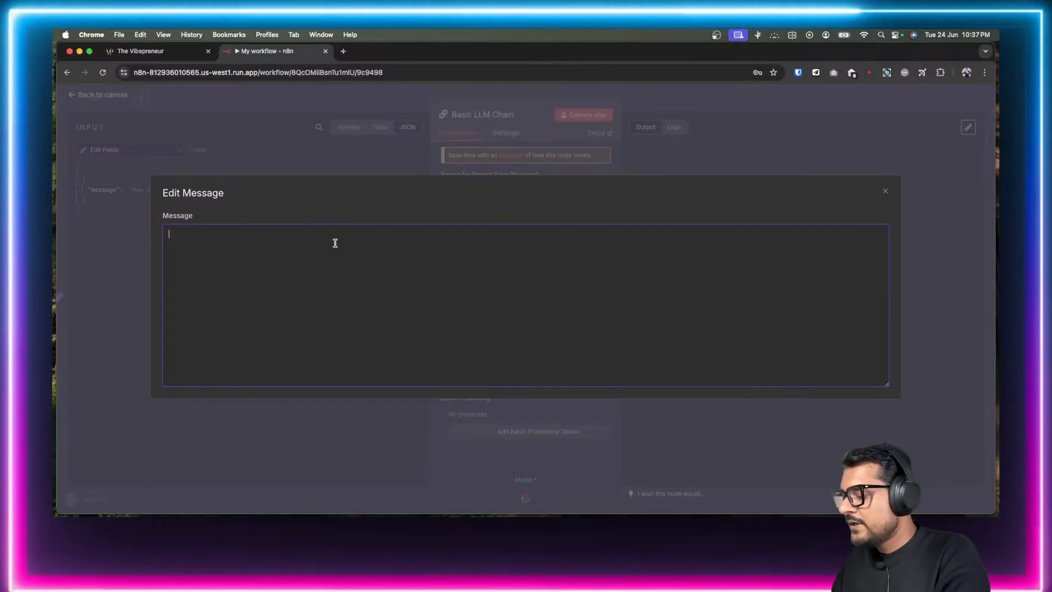
{"action": "type", "text": "User is "}
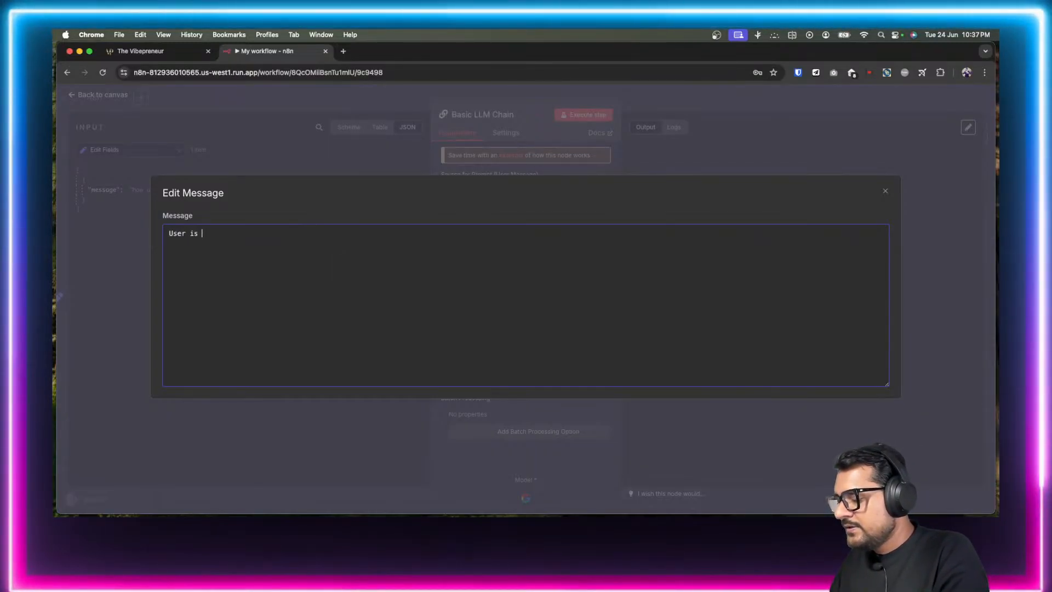
{"action": "type", "text": "sending the"}
{"action": "key", "text": "BackSpace"}
{"action": "key", "text": "BackSpace"}
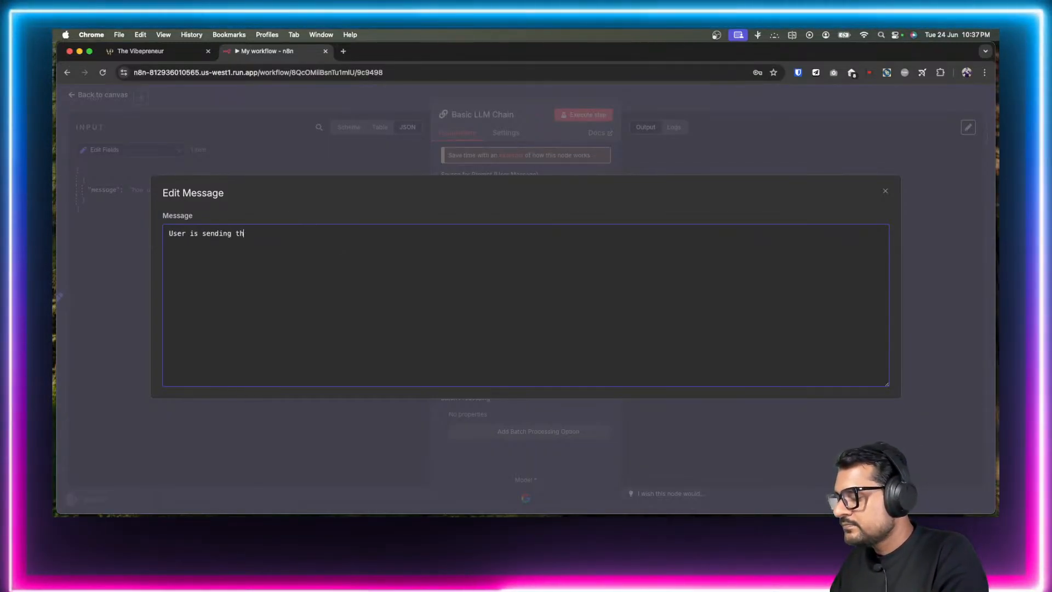
{"action": "type", "text": "is message"}
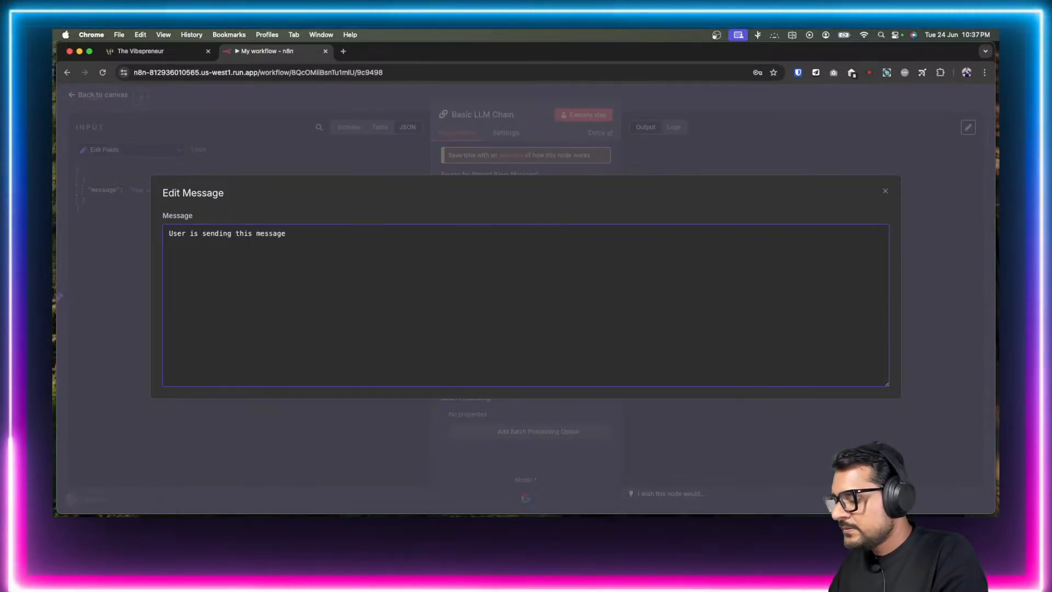
{"action": "type", "text": ", please respo"}
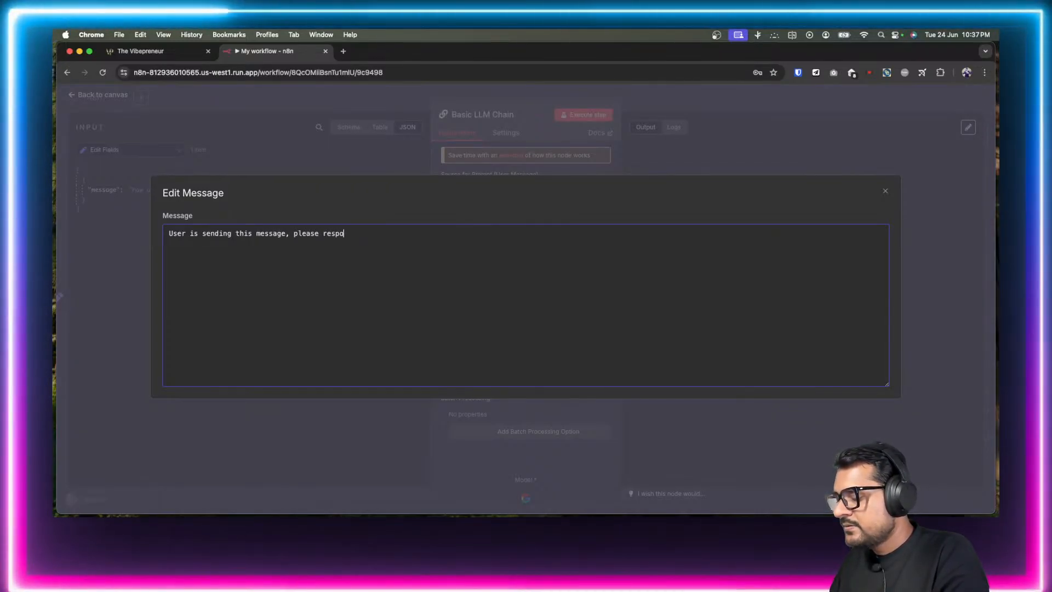
{"action": "type", "text": "nd to i"}
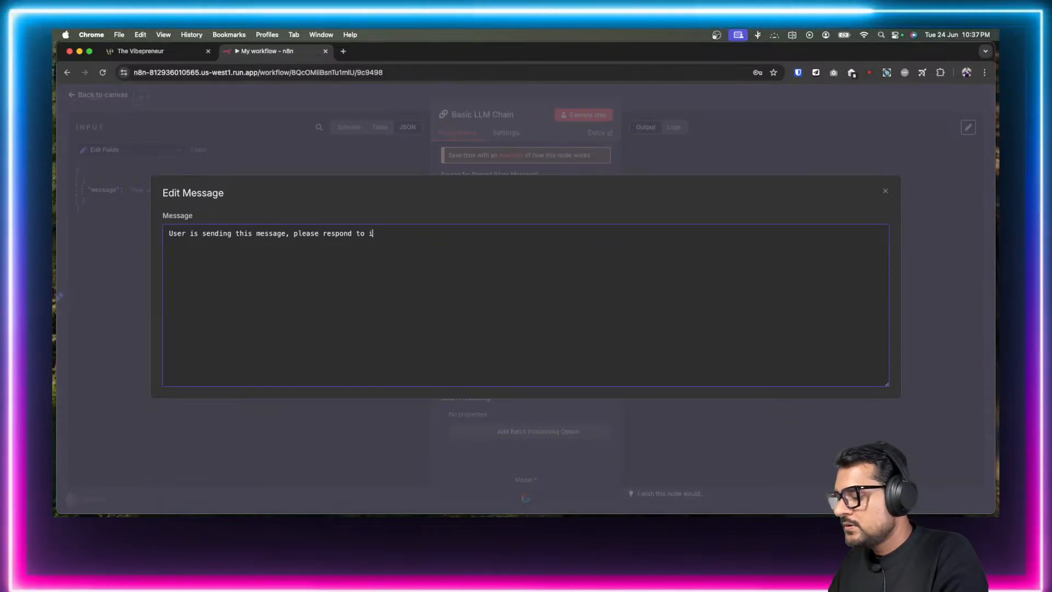
{"action": "type", "text": "t acc"}
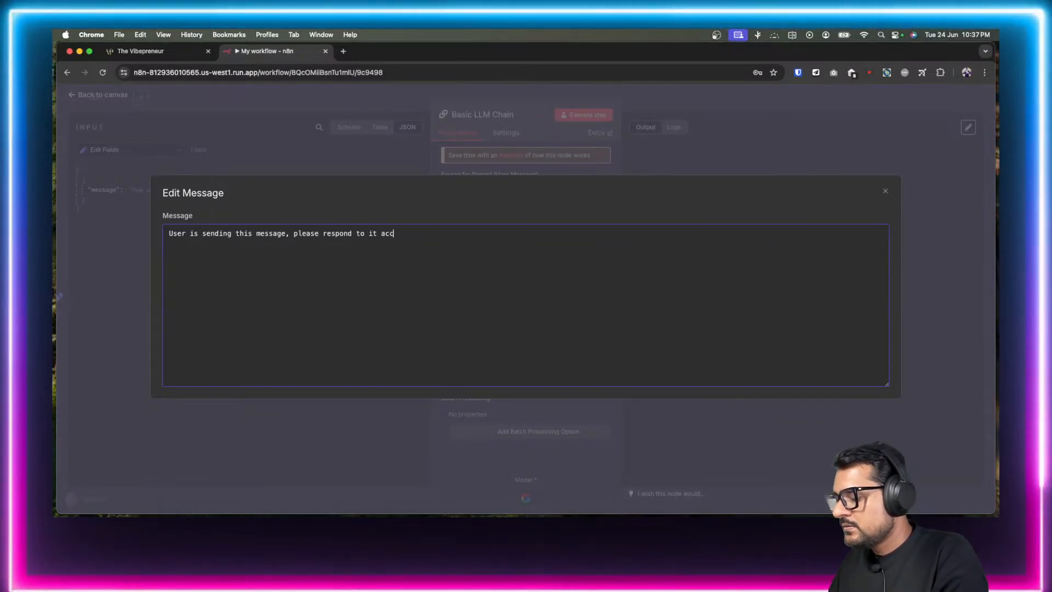
{"action": "type", "text": "ordingly"}
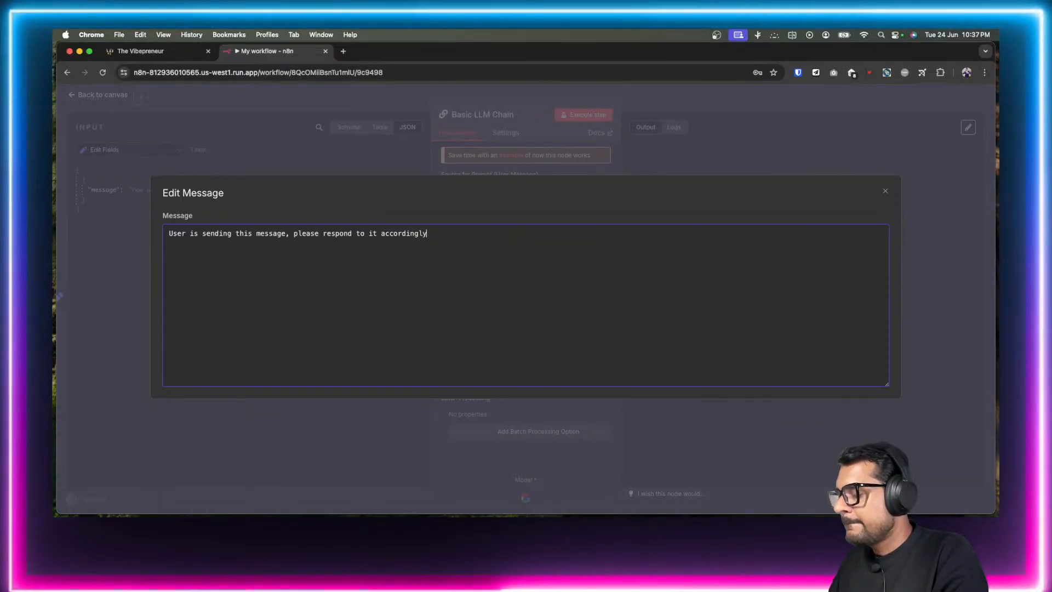
{"action": "type", "text": " in a friendly"}
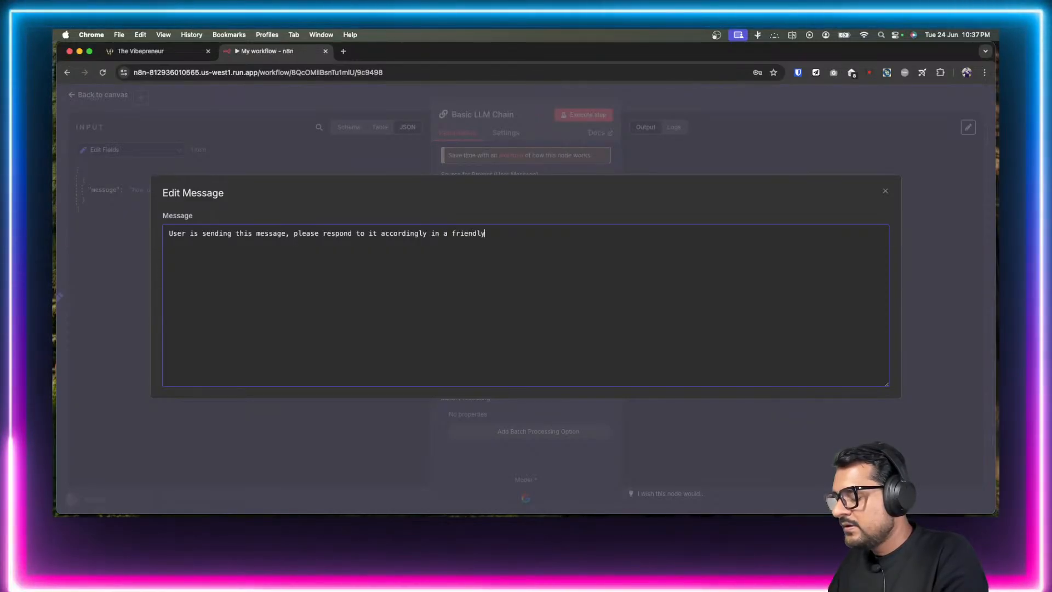
{"action": "type", "text": " tone."}
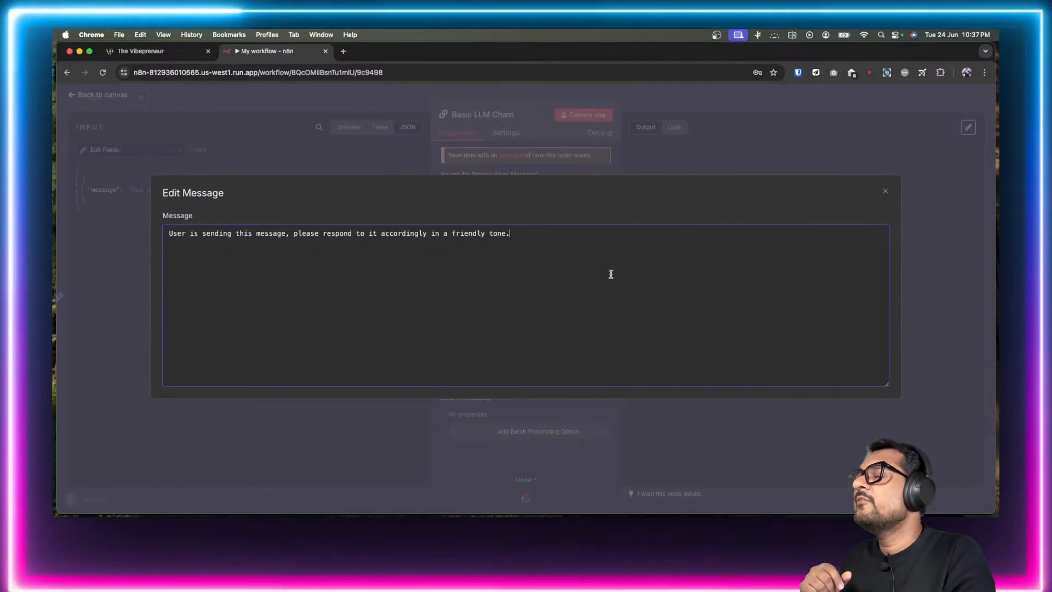
{"action": "left_click", "coordinate": [886, 191]}
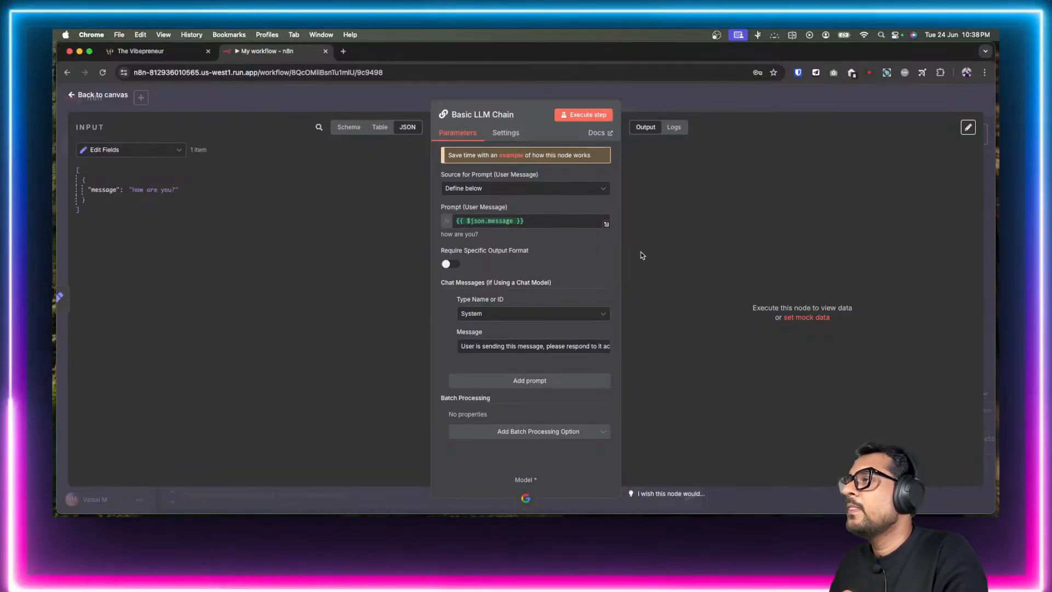
Step: Execute the Basic LLM Chain step and examine the text key and its value in the output JSON
{"action": "left_click", "coordinate": [587, 118]}
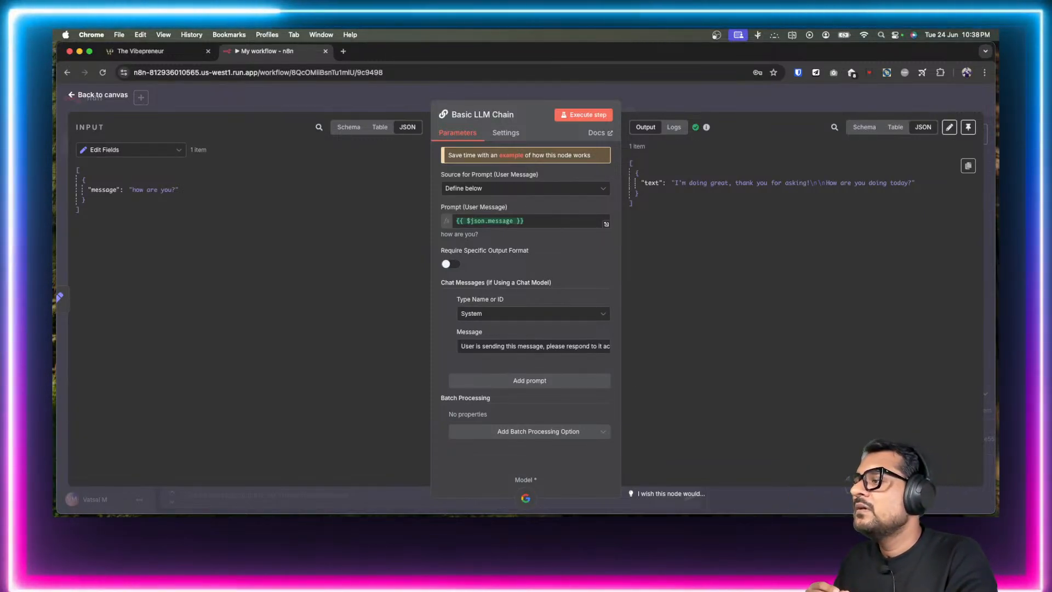
{"action": "key", "text": "Escape"}
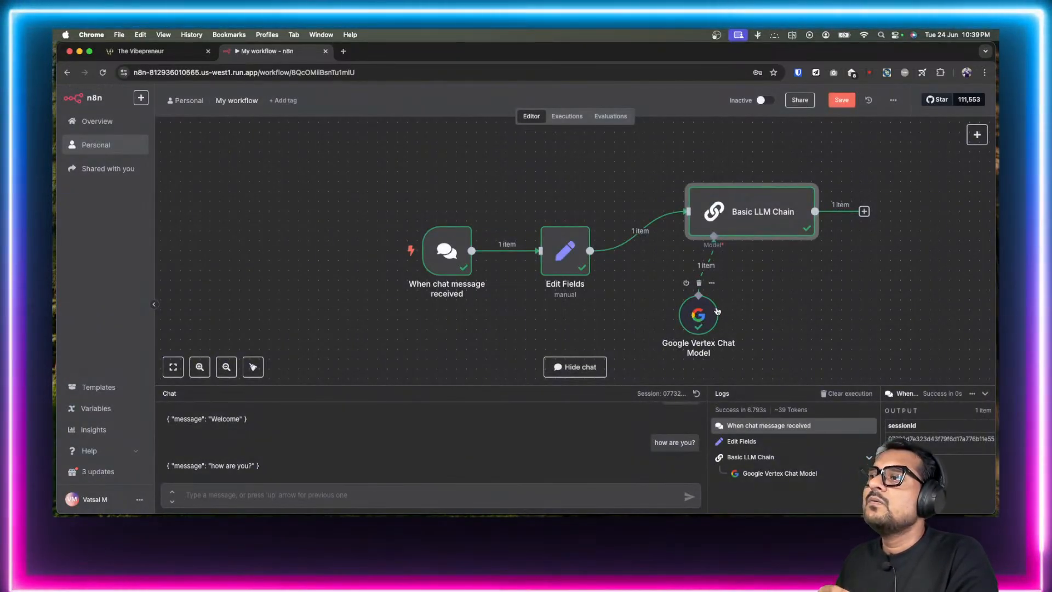
{"action": "double_click", "coordinate": [756, 214]}
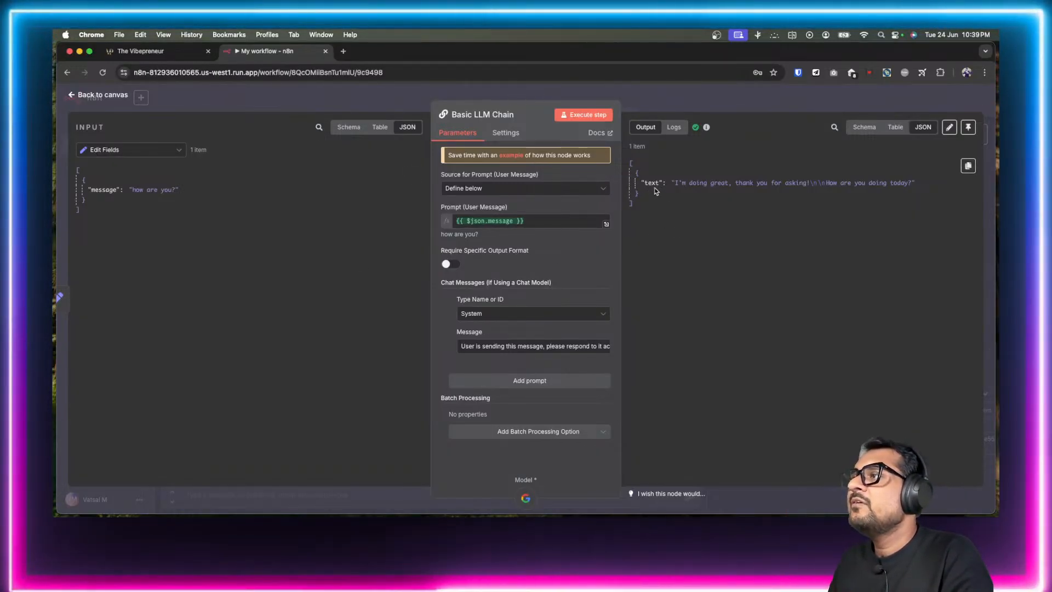
{"action": "left_click_drag", "start_coordinate": [636, 174], "coordinate": [649, 194]}
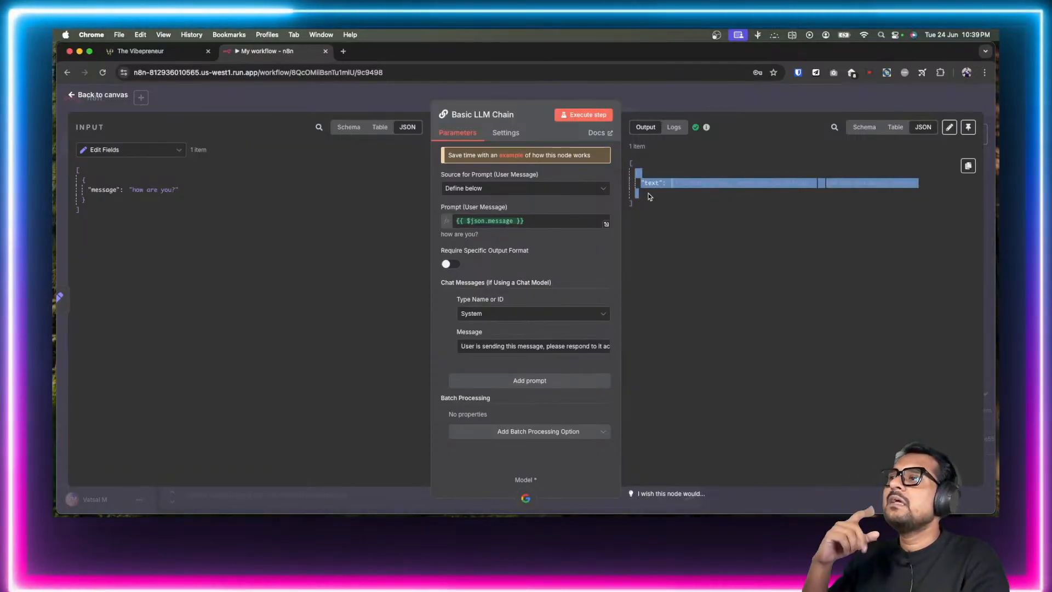
{"action": "left_click", "coordinate": [674, 184]}
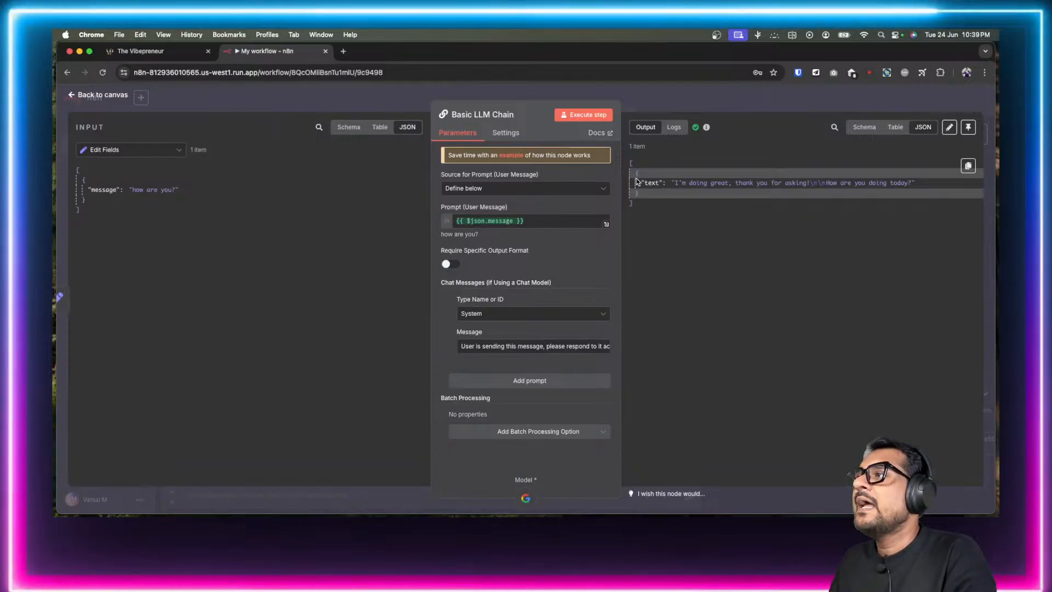
{"action": "left_click_drag", "start_coordinate": [635, 174], "coordinate": [644, 196]}
{"action": "left_click", "coordinate": [645, 222]}
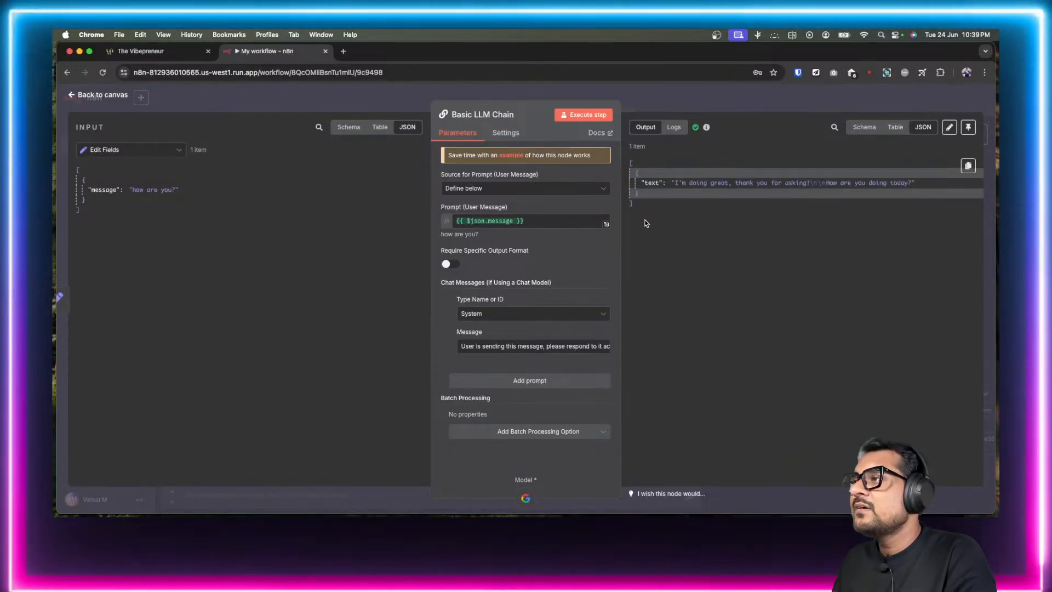
{"action": "double_click", "coordinate": [651, 183]}
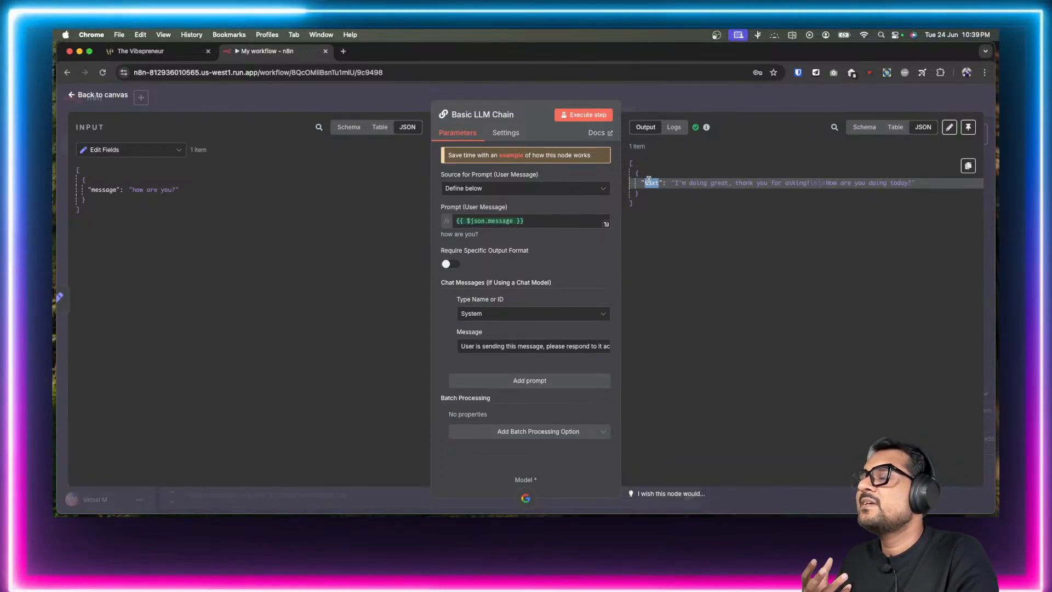
Step: Review the Basic LLM Chain's text output value and its full System message, and return to the canvas
{"action": "left_click", "coordinate": [685, 200]}
{"action": "left_click_drag", "start_coordinate": [675, 184], "coordinate": [914, 183]}
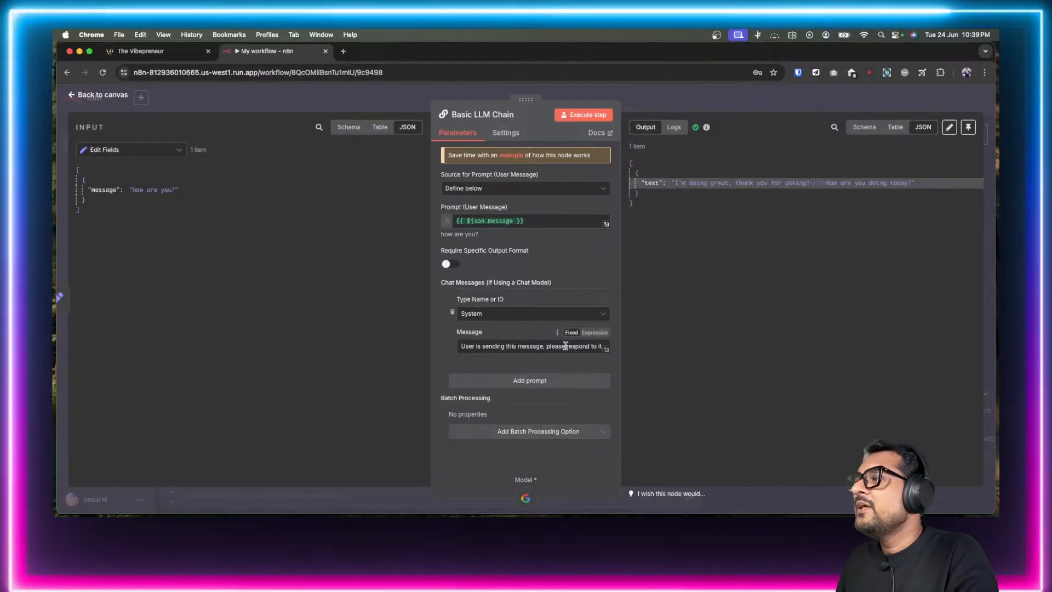
{"action": "left_click", "coordinate": [604, 349]}
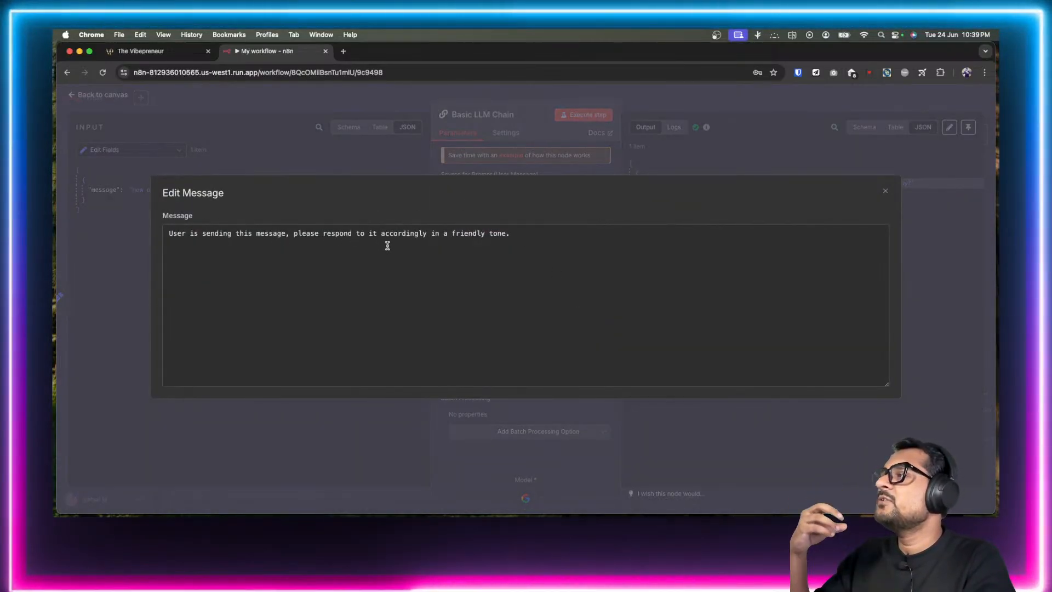
{"action": "left_click", "coordinate": [886, 191]}
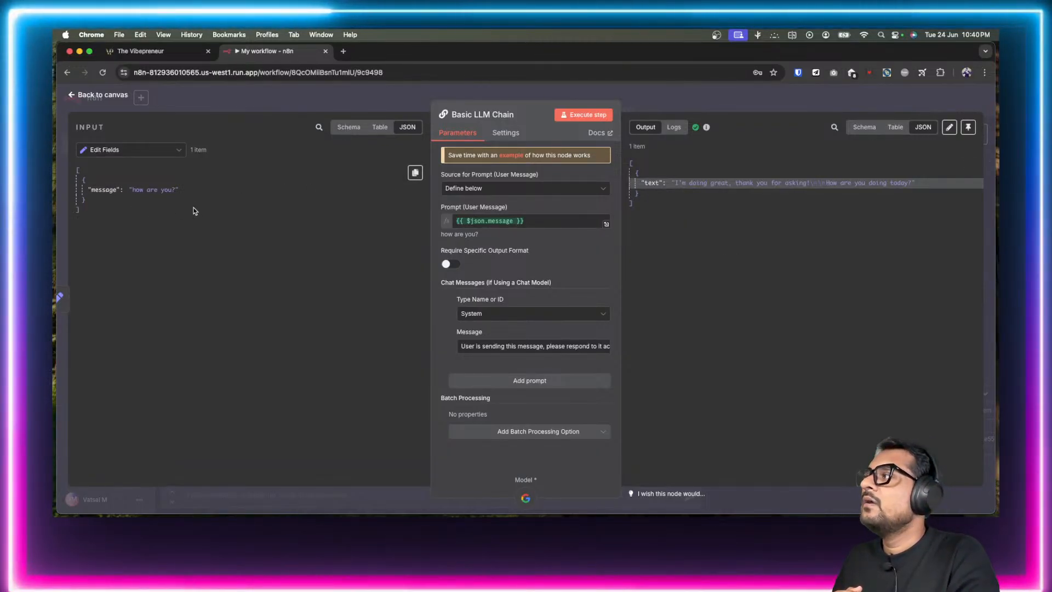
{"action": "left_click", "coordinate": [71, 95]}
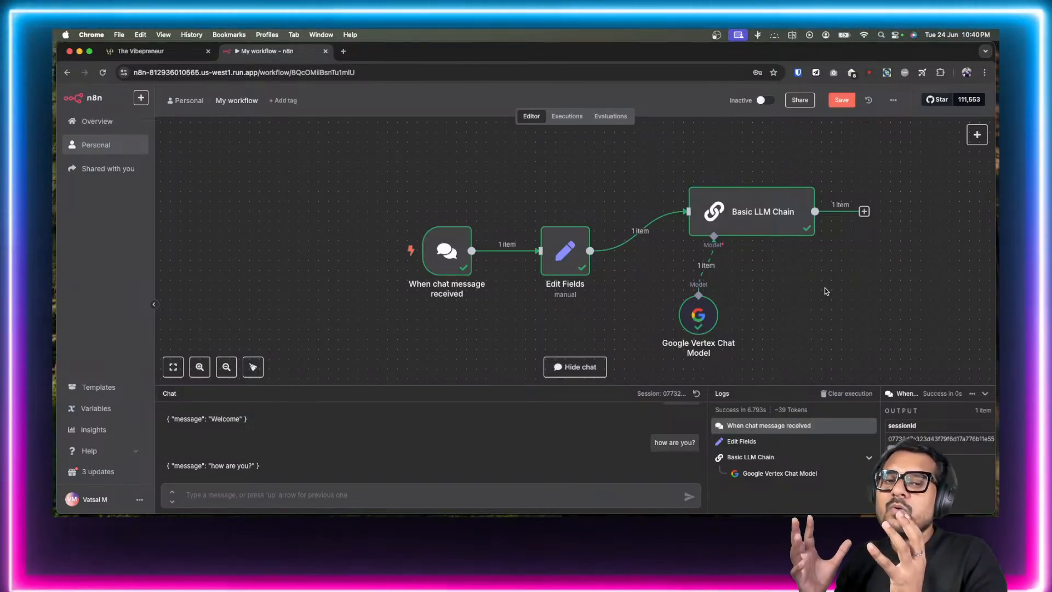
{"action": "double_click", "coordinate": [762, 214]}
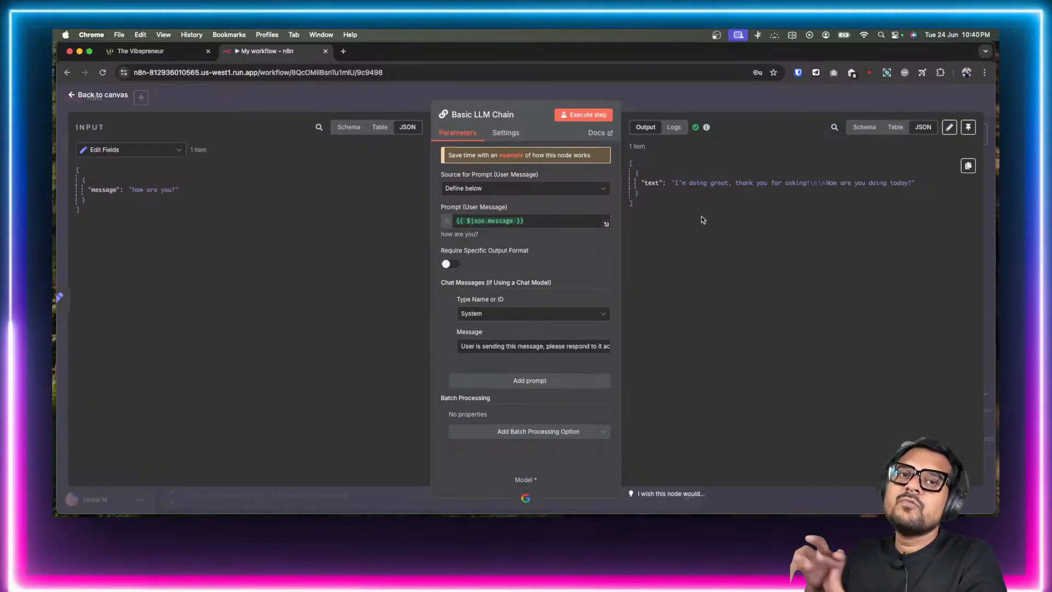
{"action": "left_click", "coordinate": [101, 94]}
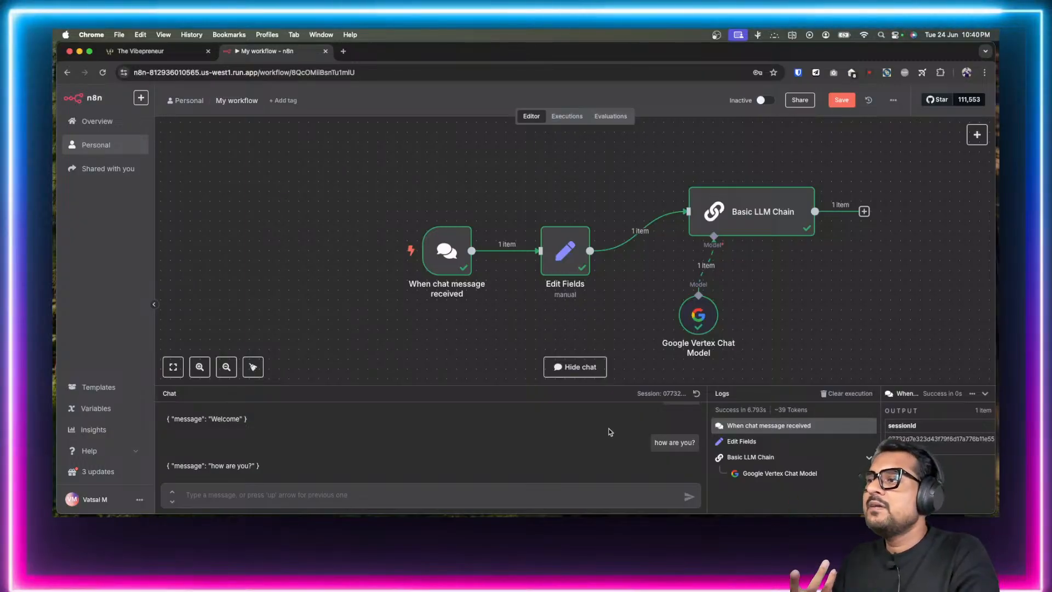
Step: Reset the chat session and send the message "Hi Are we good to go with the meeting?" to run the workflow
{"action": "left_click", "coordinate": [696, 393]}
{"action": "left_click", "coordinate": [539, 440]}
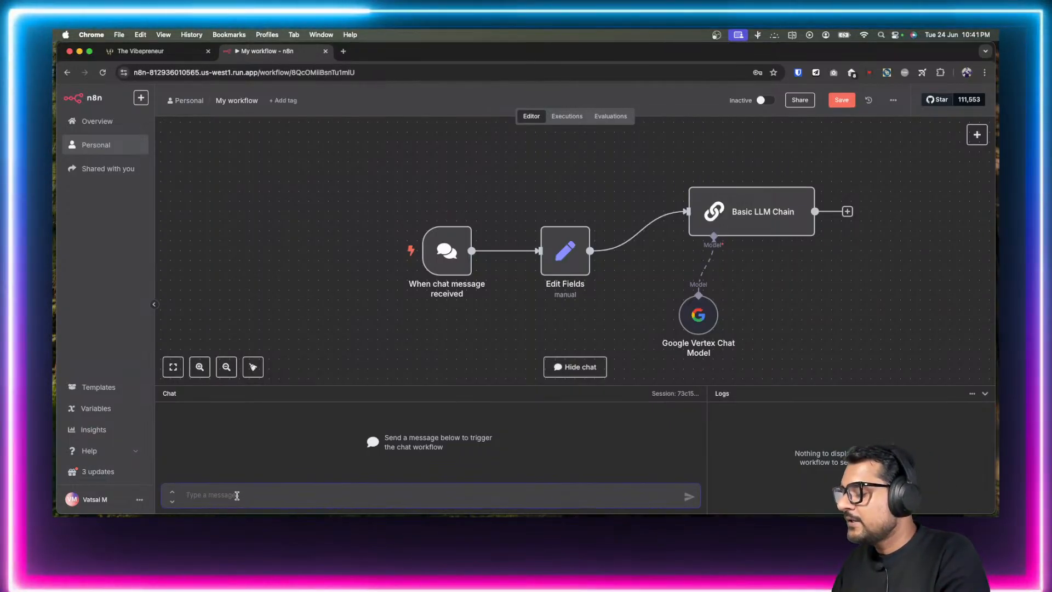
{"action": "type", "text": "Hi"}
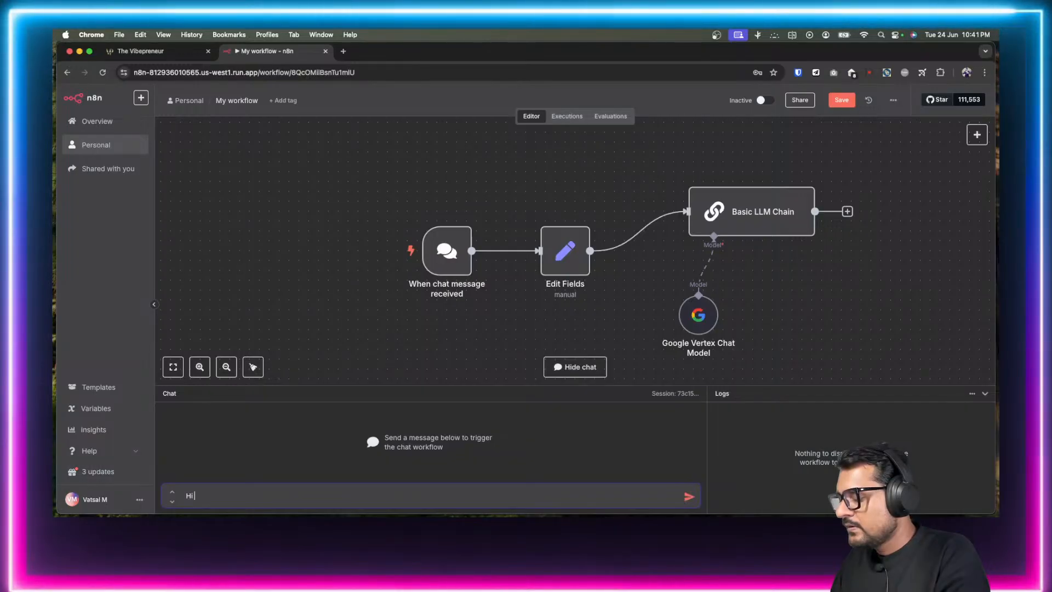
{"action": "type", "text": " A"}
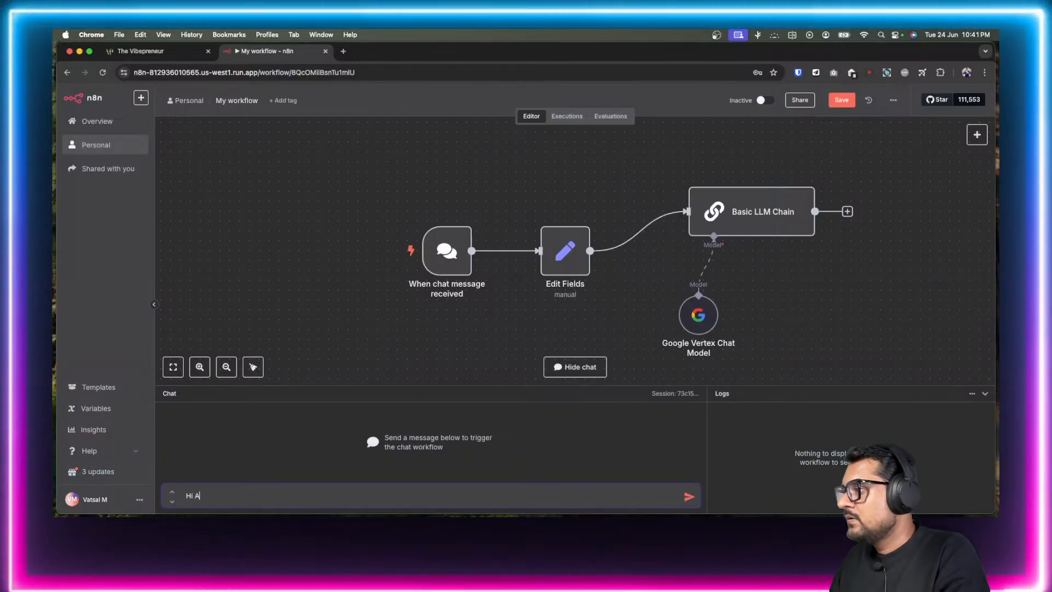
{"action": "type", "text": "fe we good "}
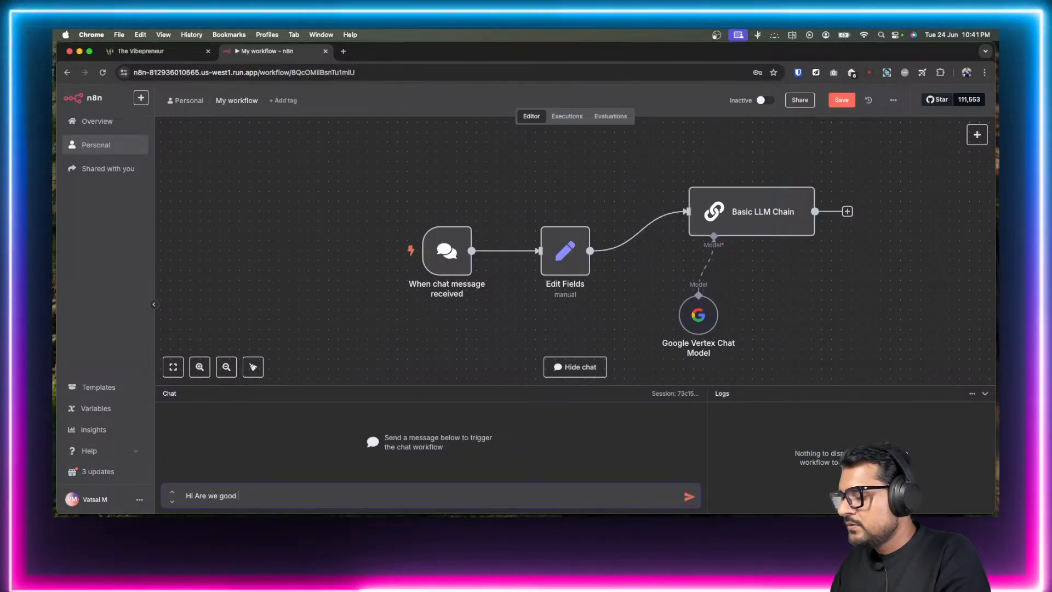
{"action": "type", "text": "to go with the mee"}
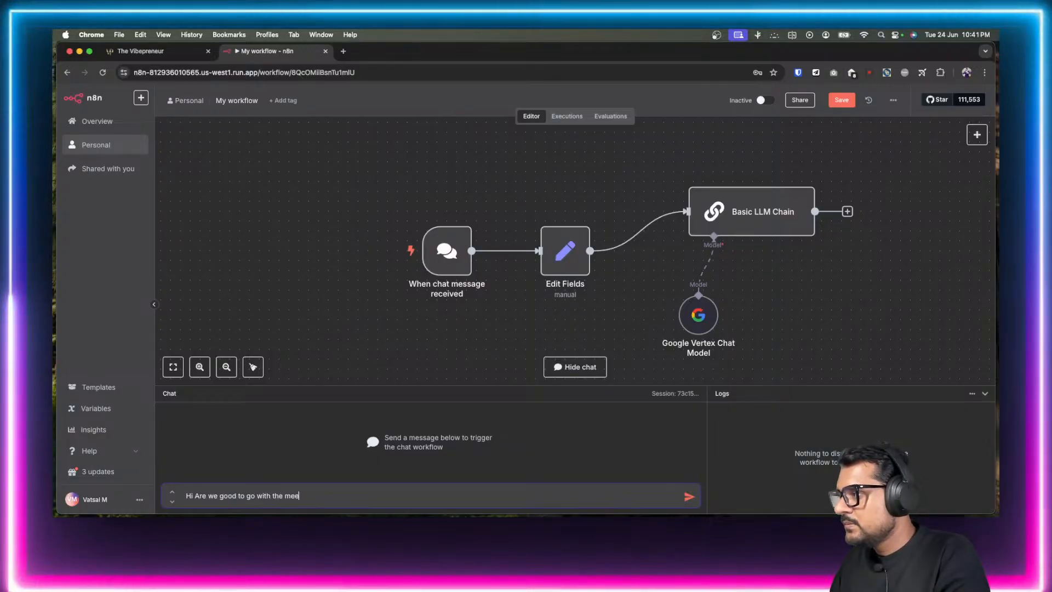
{"action": "type", "text": "ting?"}
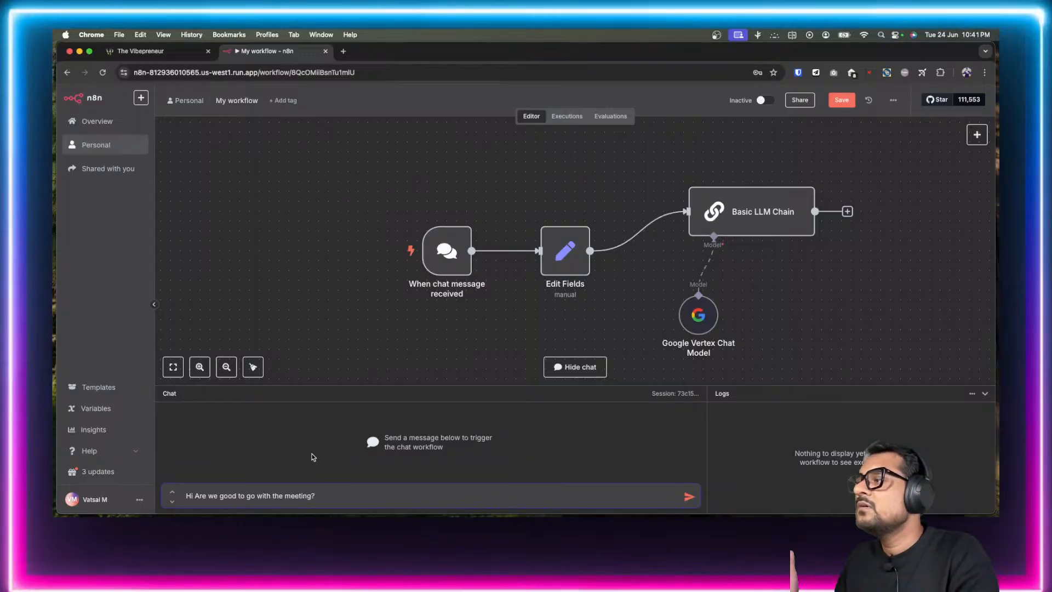
{"action": "left_click", "coordinate": [688, 497]}
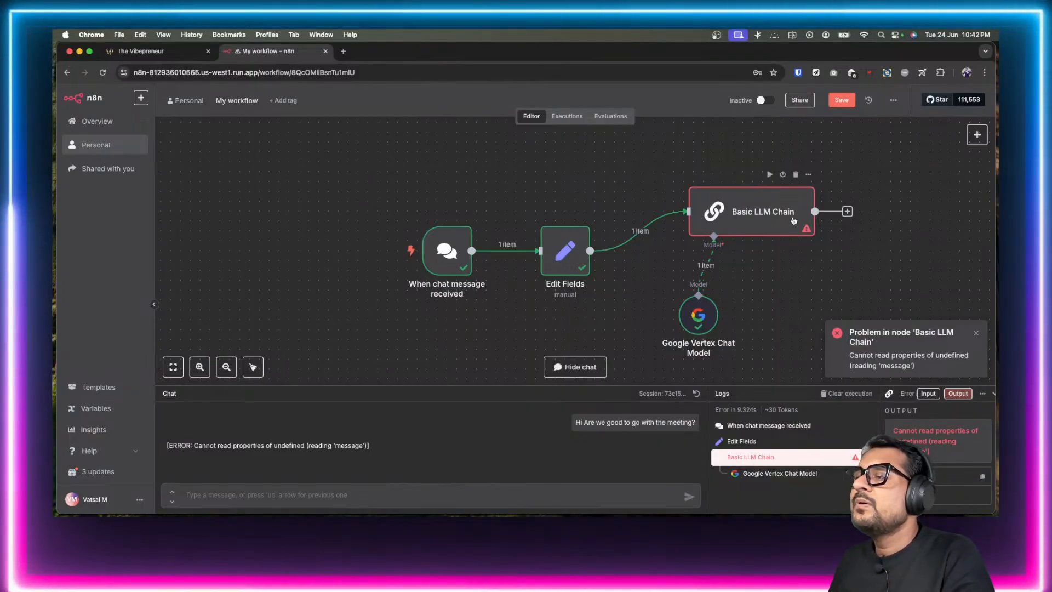
Step: Dismiss the problem notification and check the output and logs of the Basic LLM Chain for this run
{"action": "mouse_move", "coordinate": [770, 207]}
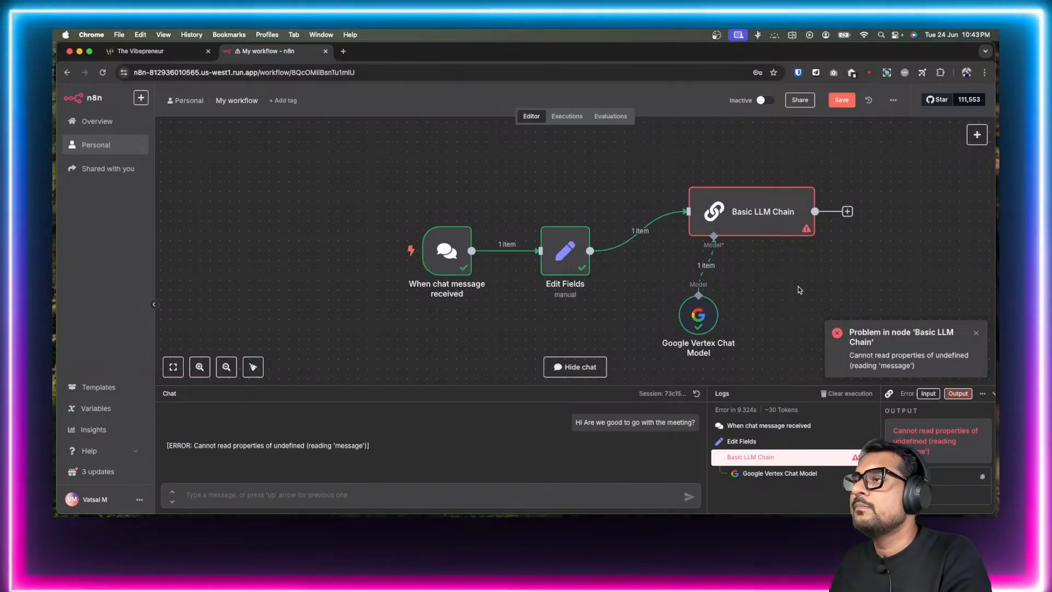
{"action": "left_click", "coordinate": [976, 333]}
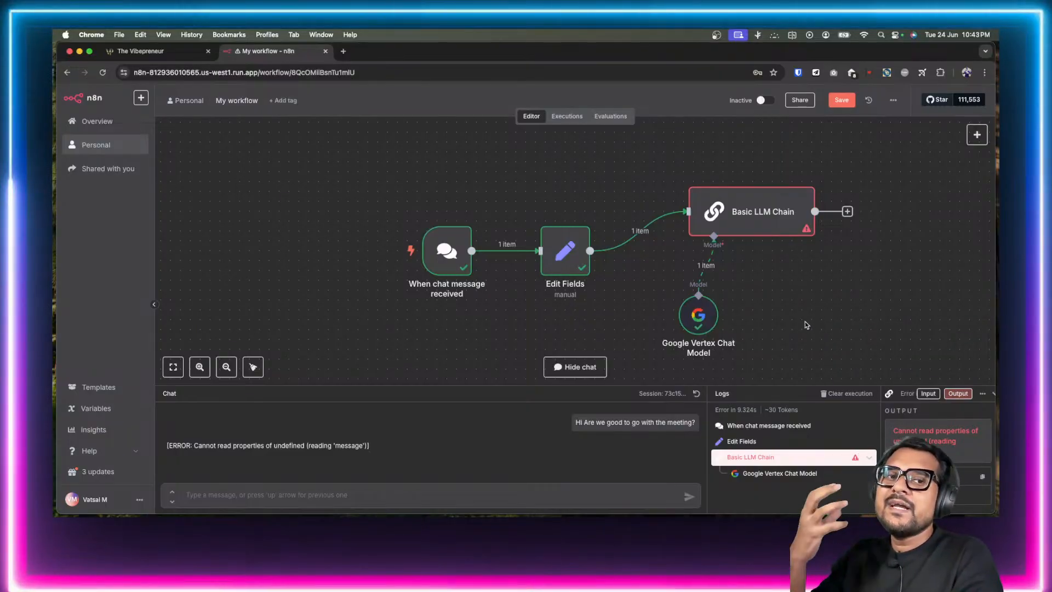
{"action": "double_click", "coordinate": [767, 218]}
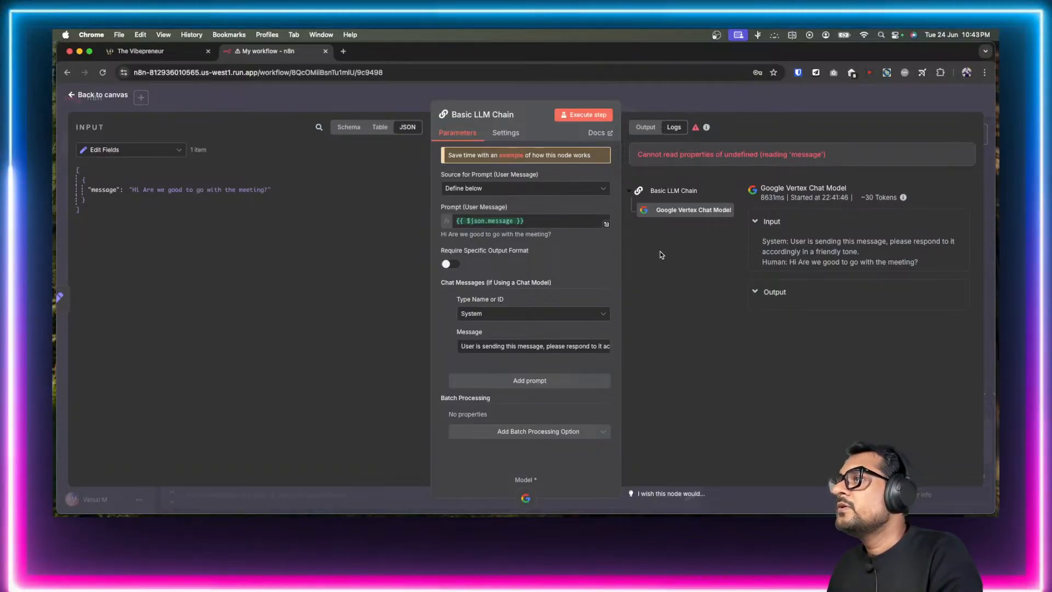
{"action": "left_click", "coordinate": [646, 128]}
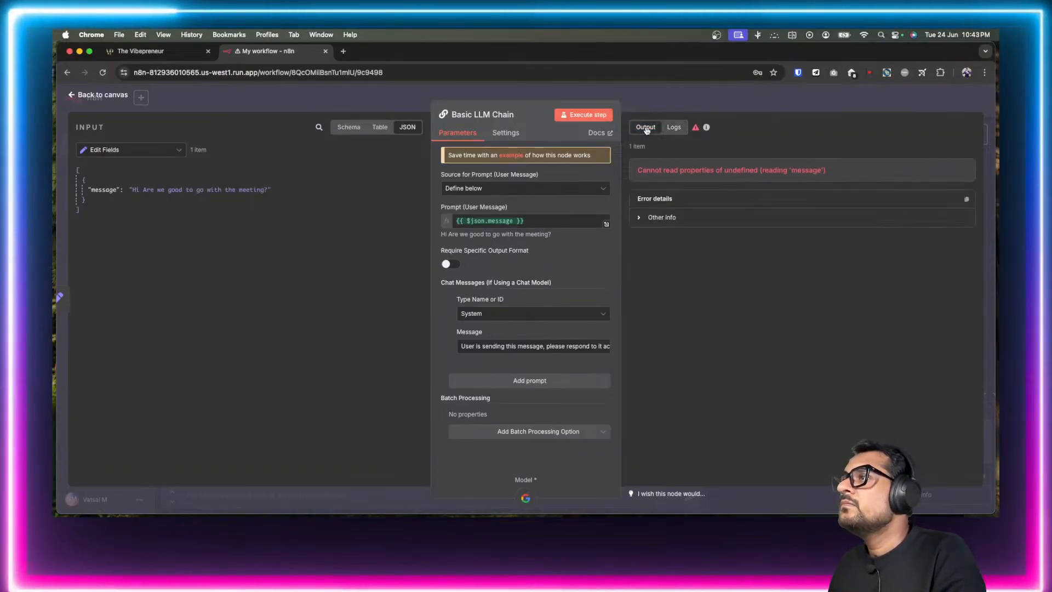
{"action": "left_click", "coordinate": [639, 218]}
{"action": "left_click", "coordinate": [639, 218]}
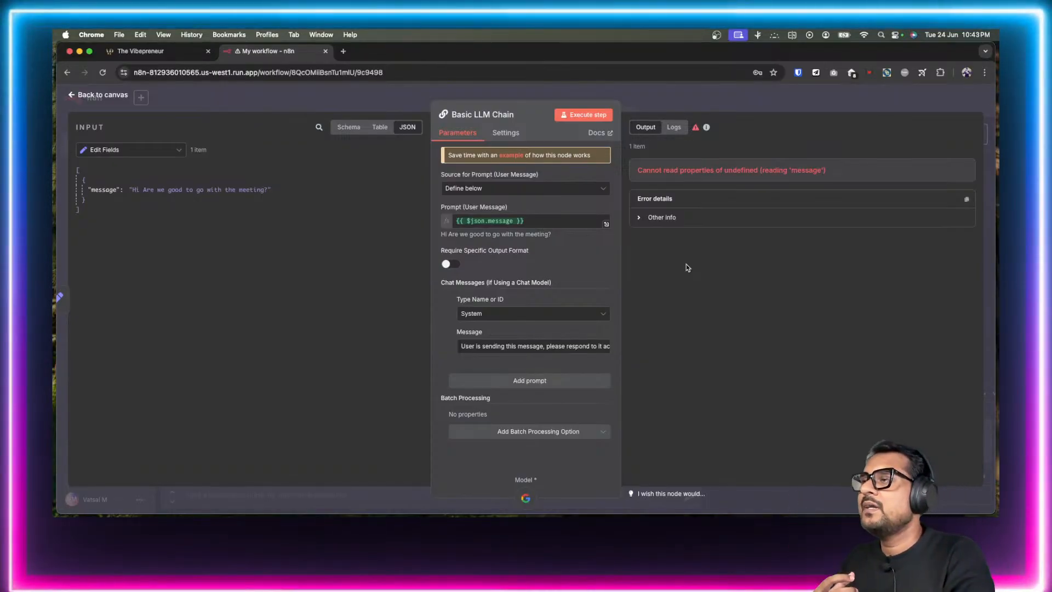
{"action": "left_click", "coordinate": [674, 128]}
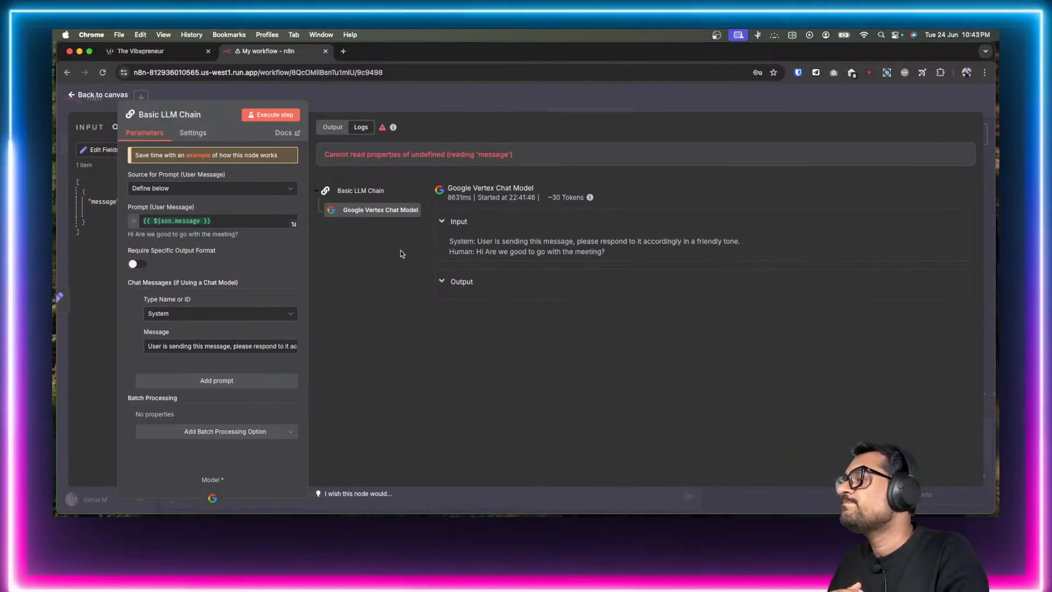
Step: Expand Other info under the Basic LLM Chain's error details and read through the stack trace
{"action": "left_click", "coordinate": [333, 128]}
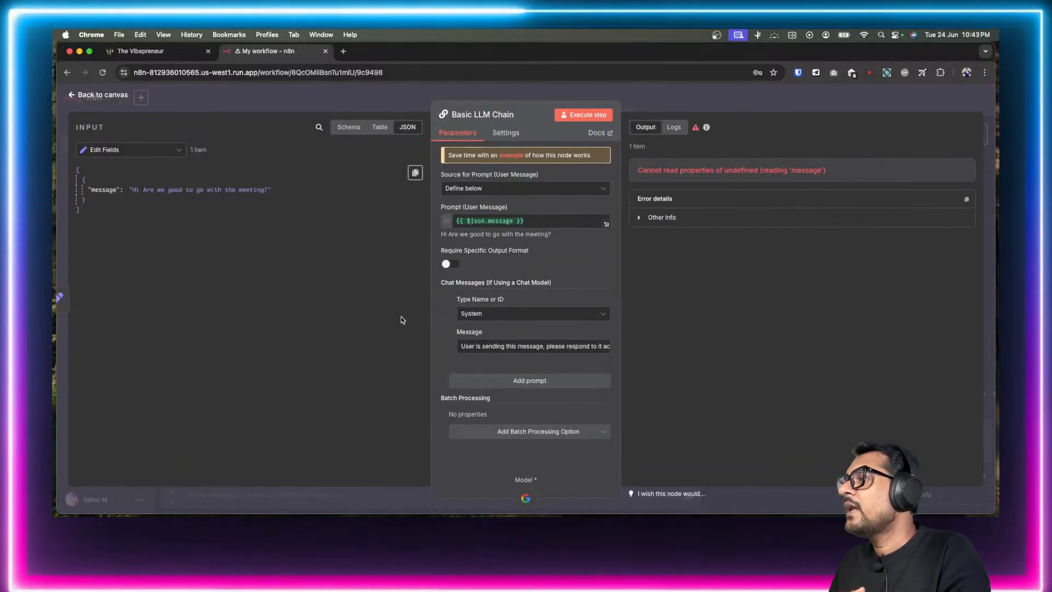
{"action": "left_click", "coordinate": [644, 216]}
{"action": "scroll", "coordinate": [687, 335], "scroll_direction": "down", "scroll_amount": 2}
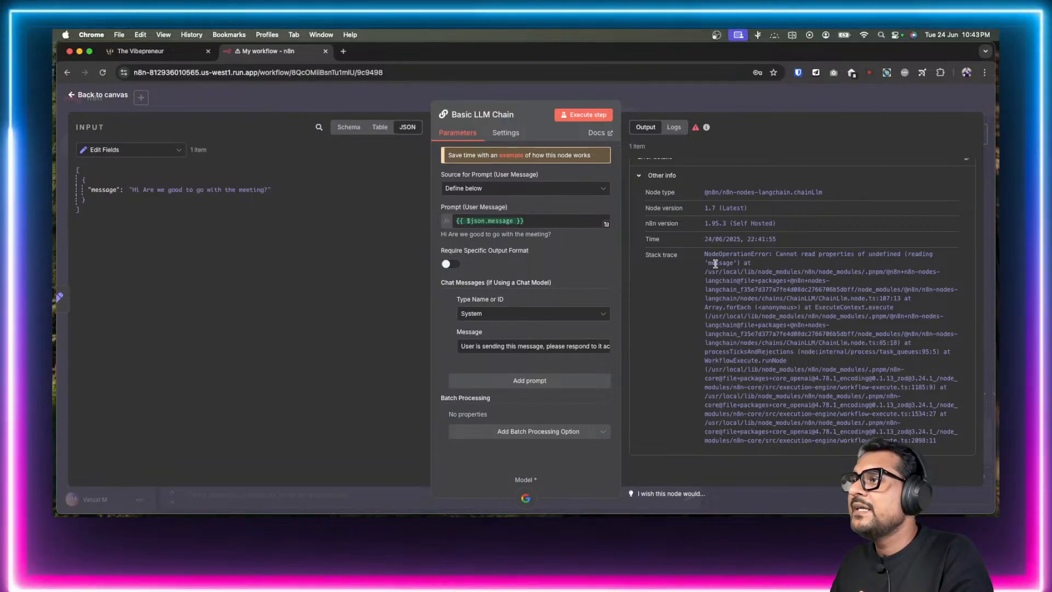
{"action": "scroll", "coordinate": [678, 298], "scroll_direction": "up", "scroll_amount": 2}
{"action": "scroll", "coordinate": [678, 298], "scroll_direction": "down", "scroll_amount": 2}
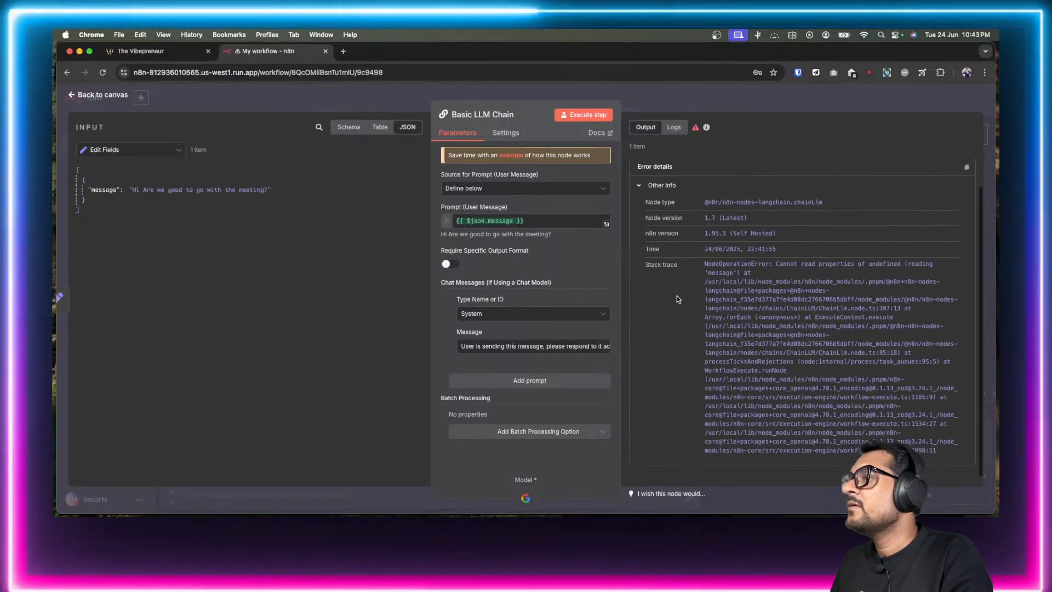
{"action": "scroll", "coordinate": [678, 298], "scroll_direction": "up", "scroll_amount": 2}
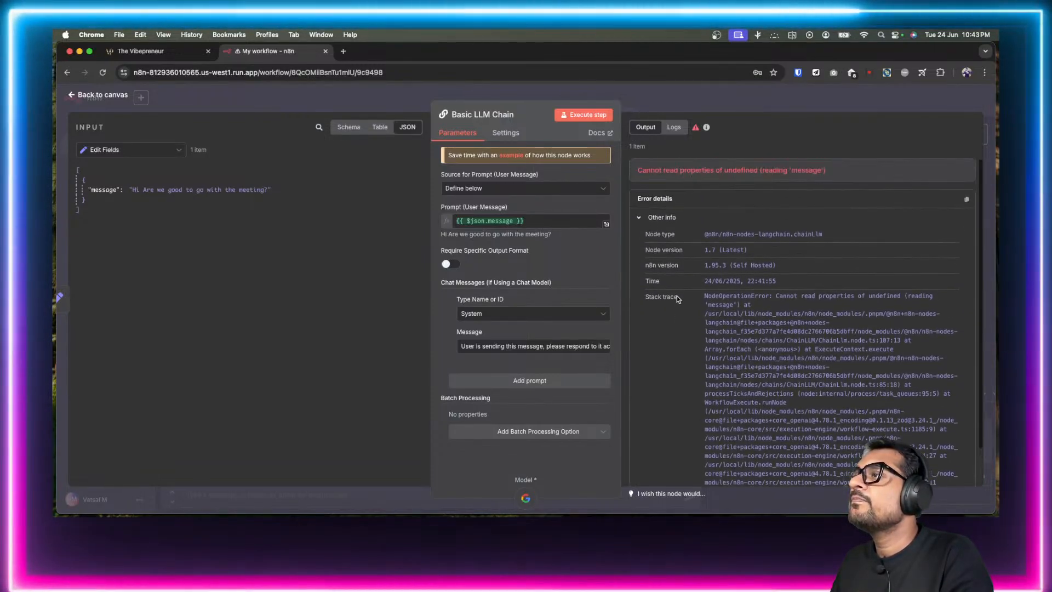
Step: Inspect the Google Vertex Chat Model entry's input and output in the Basic LLM Chain logs, and return to the canvas
{"action": "left_click", "coordinate": [674, 127]}
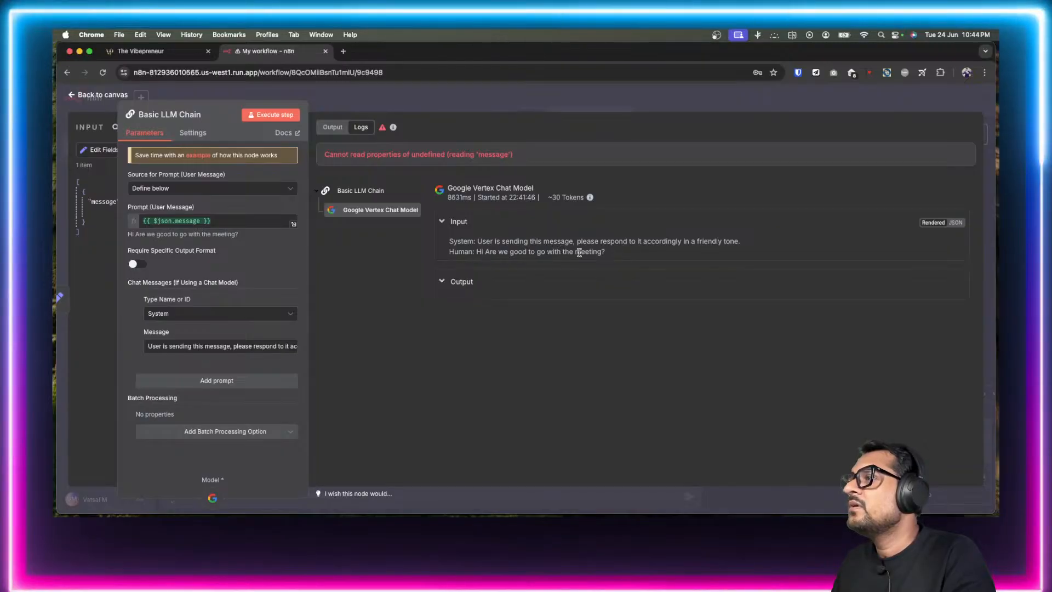
{"action": "left_click", "coordinate": [443, 282]}
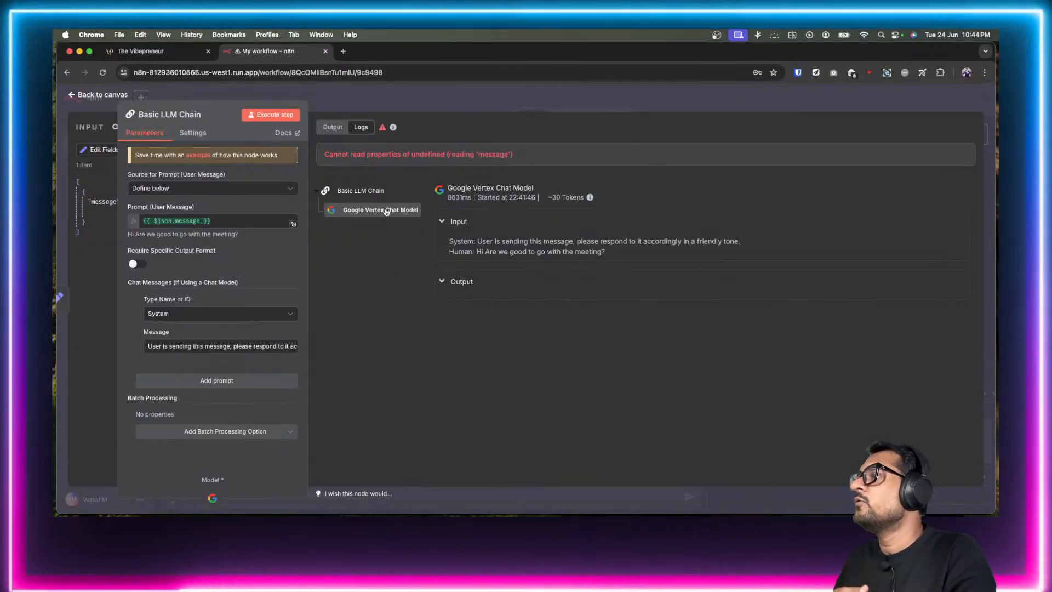
{"action": "left_click", "coordinate": [375, 209]}
{"action": "left_click", "coordinate": [374, 208]}
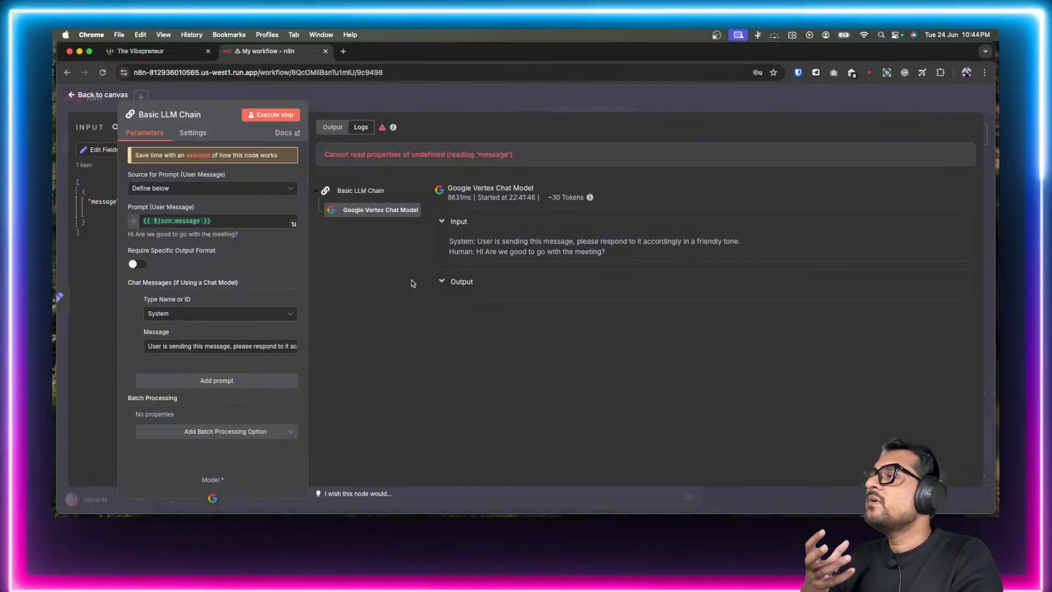
{"action": "left_click", "coordinate": [72, 97]}
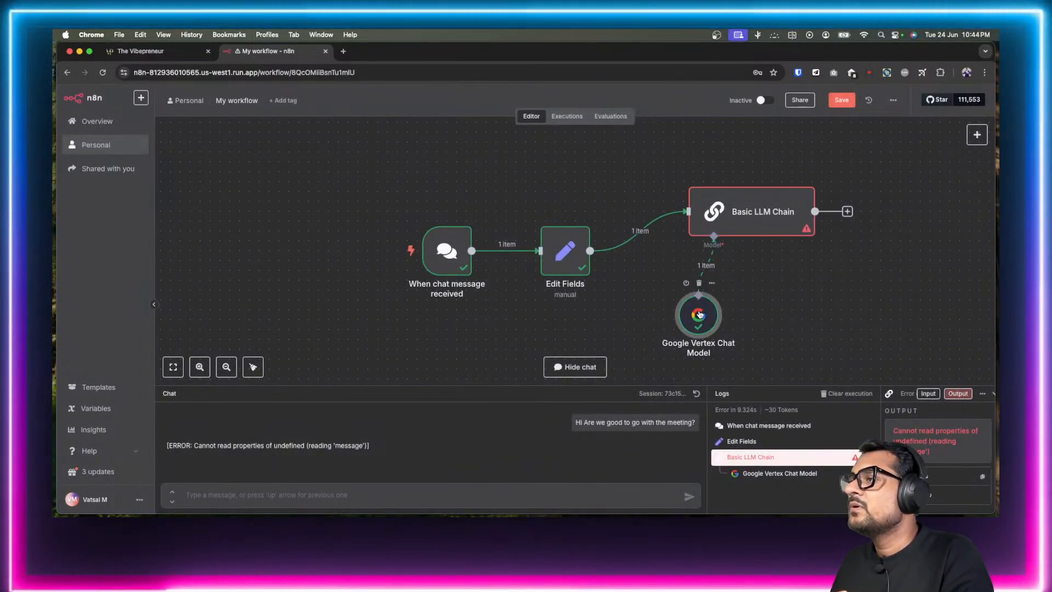
Step: Examine the response key in the Google Vertex Chat Model node's output JSON, and return to the canvas
{"action": "double_click", "coordinate": [698, 313]}
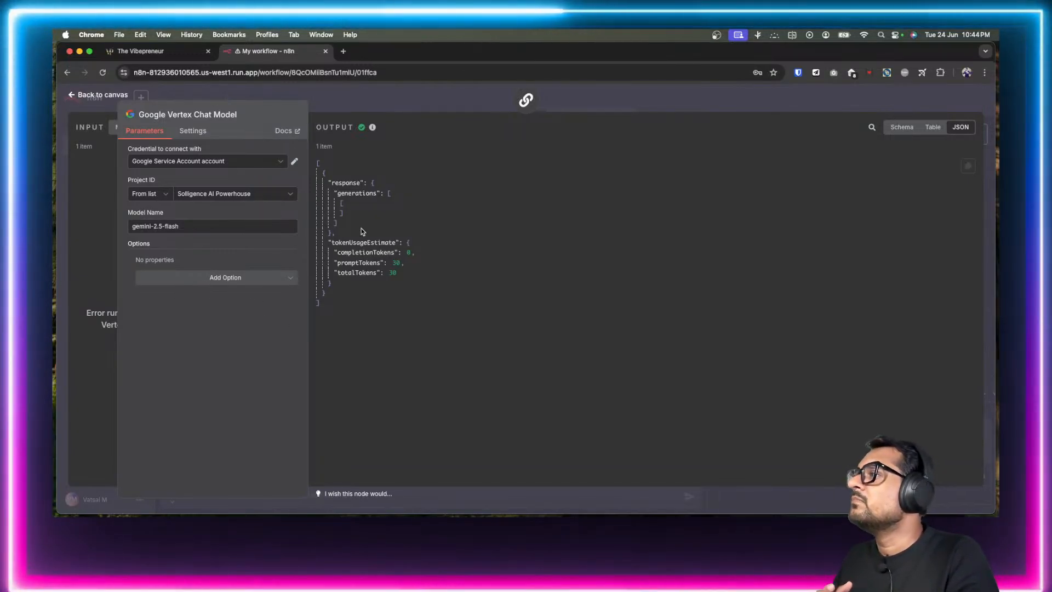
{"action": "double_click", "coordinate": [339, 184]}
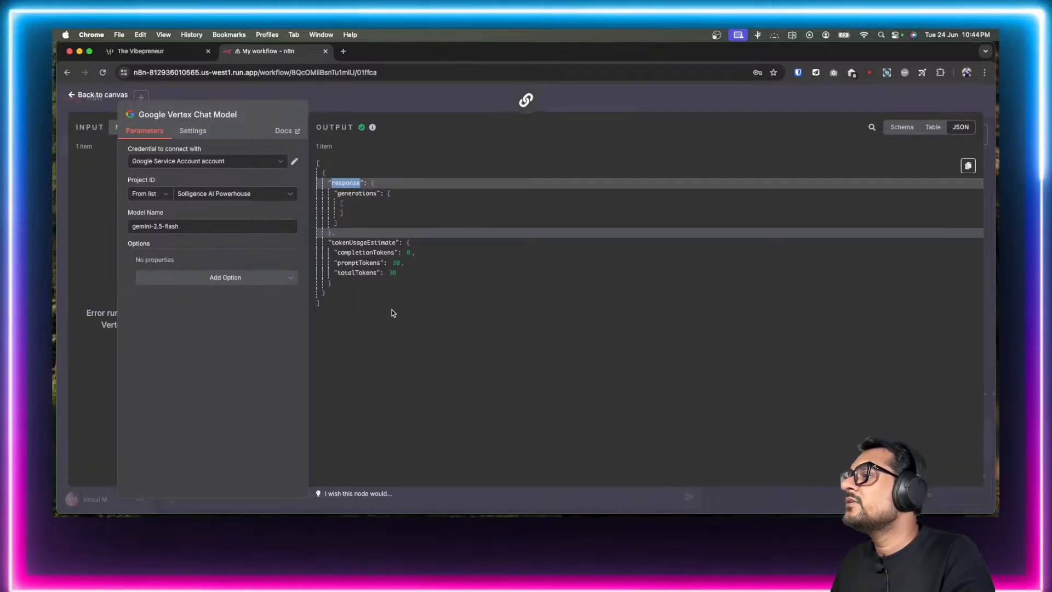
{"action": "left_click", "coordinate": [70, 94]}
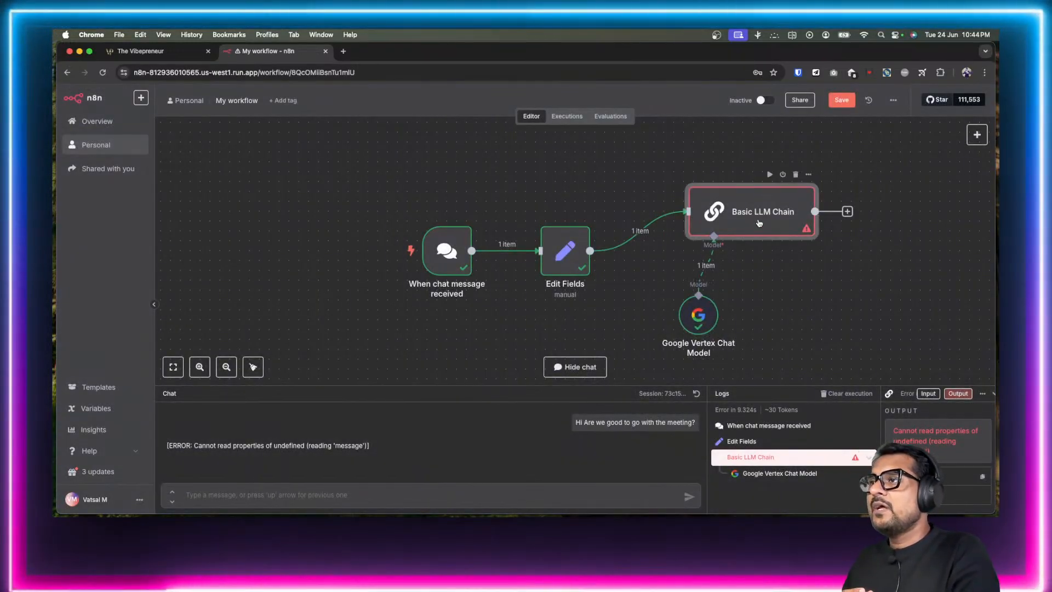
Step: Check the Basic LLM Chain's own log entry and study the wording of the error in its output
{"action": "double_click", "coordinate": [745, 232]}
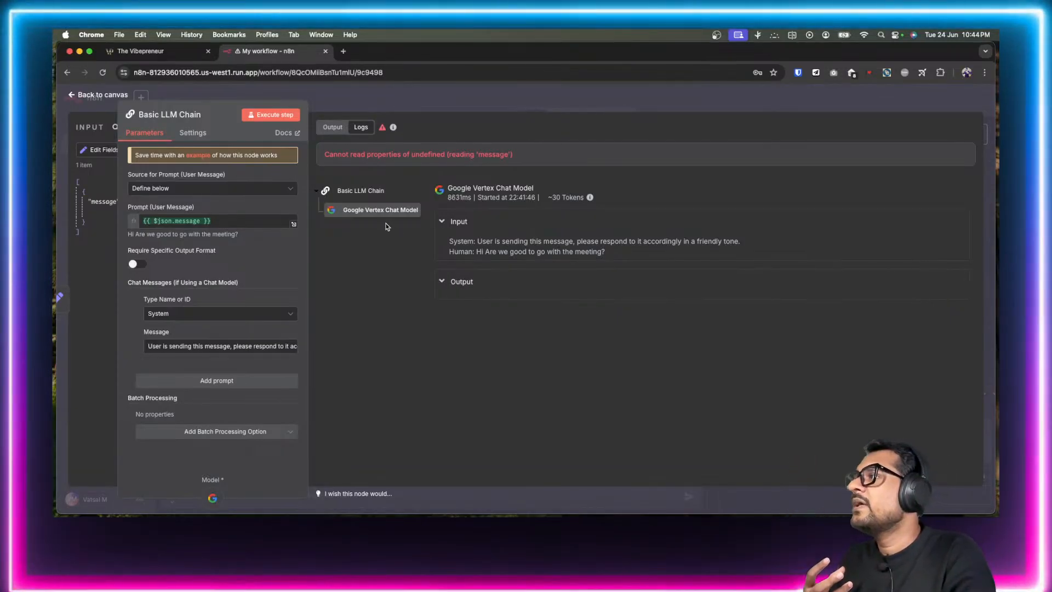
{"action": "left_click", "coordinate": [362, 190]}
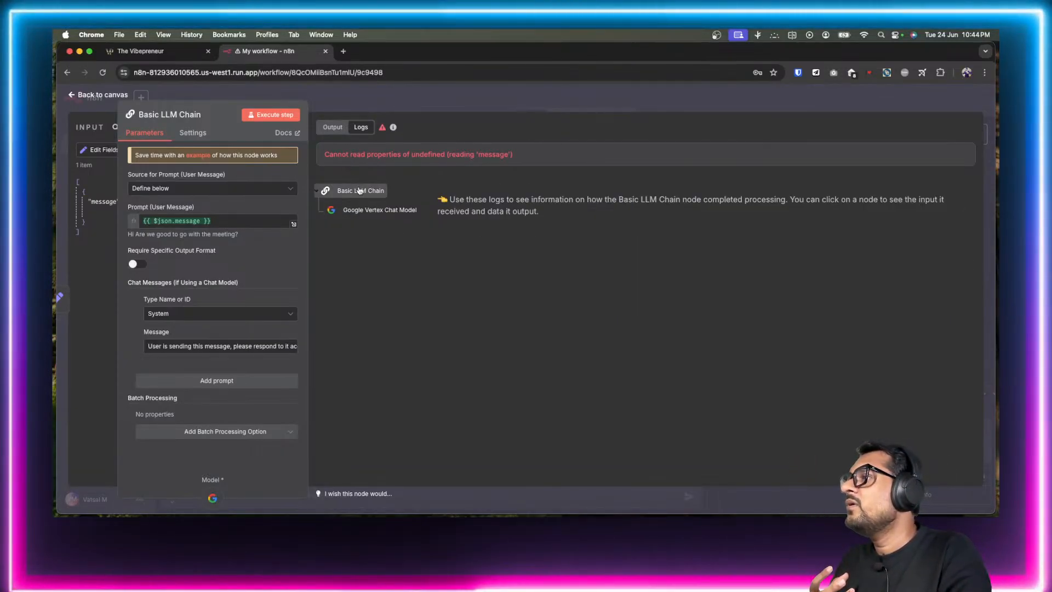
{"action": "left_click", "coordinate": [334, 128]}
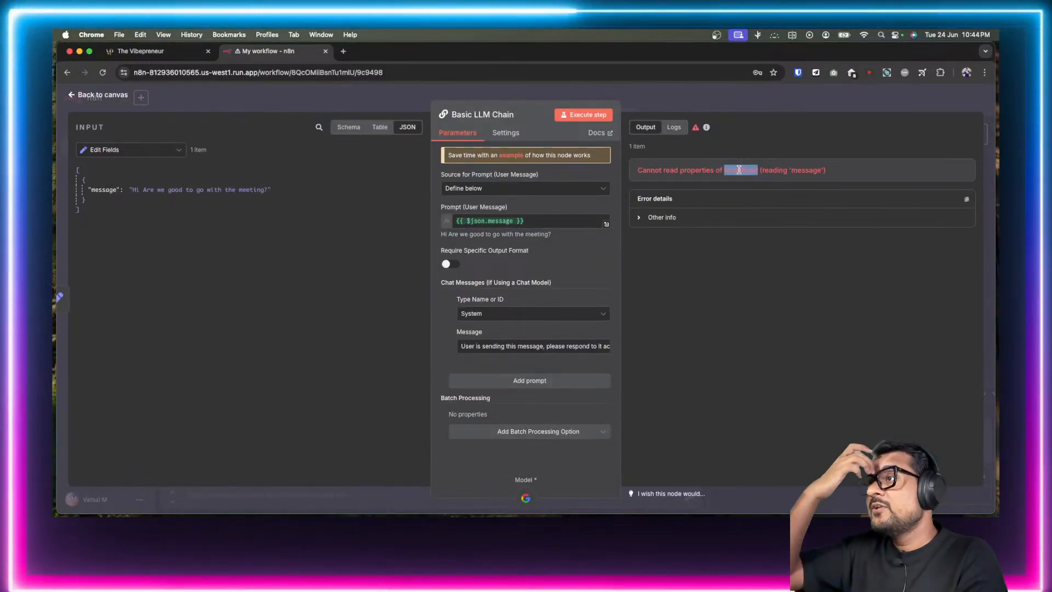
{"action": "double_click", "coordinate": [806, 171]}
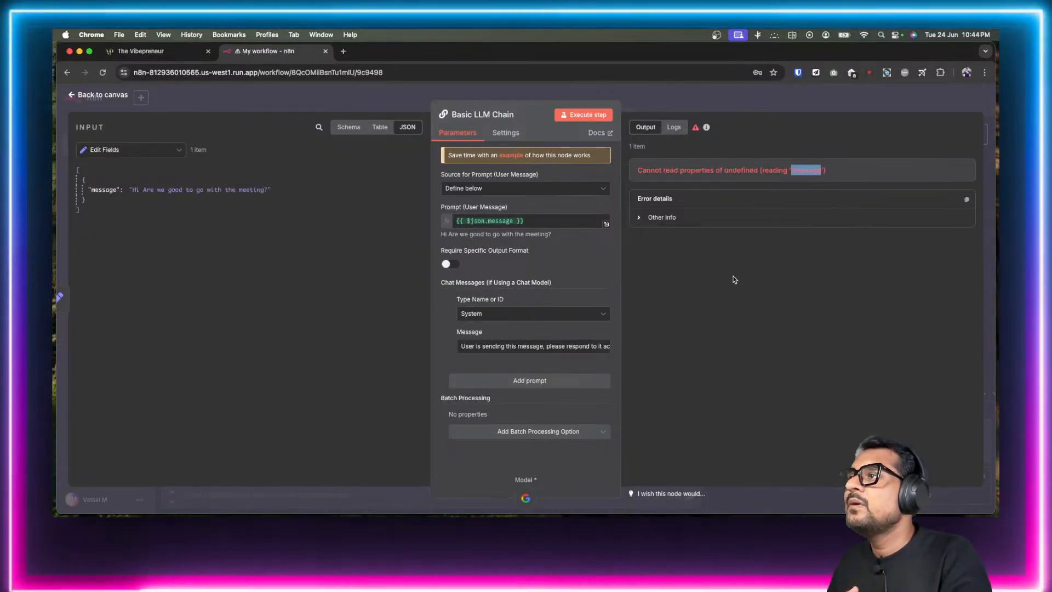
{"action": "double_click", "coordinate": [741, 169]}
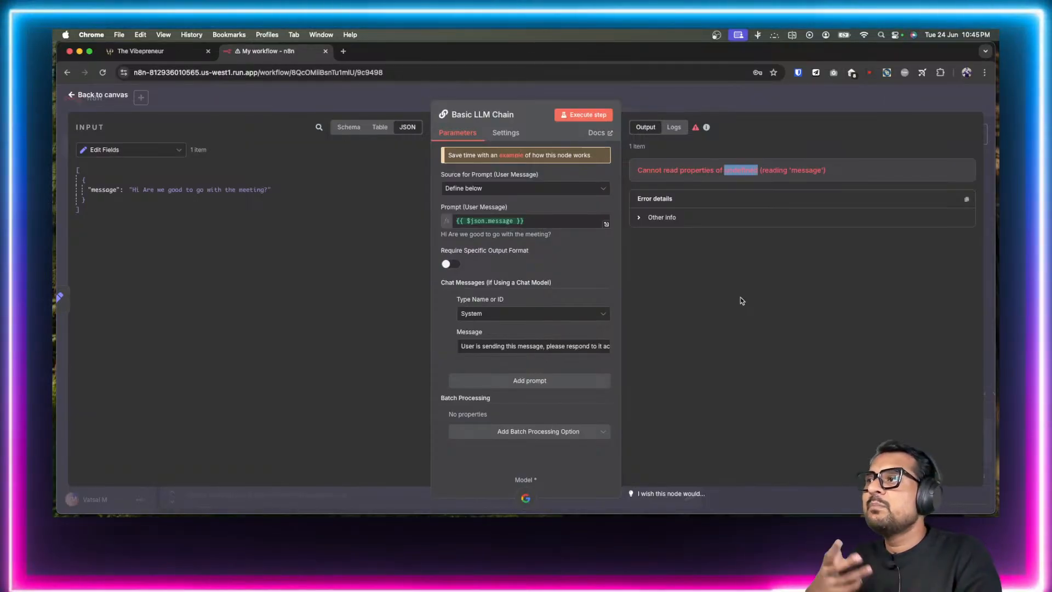
Step: Review the Basic LLM Chain's logs and examine the generations array in the Google Vertex Chat Model node's output JSON
{"action": "left_click", "coordinate": [676, 130]}
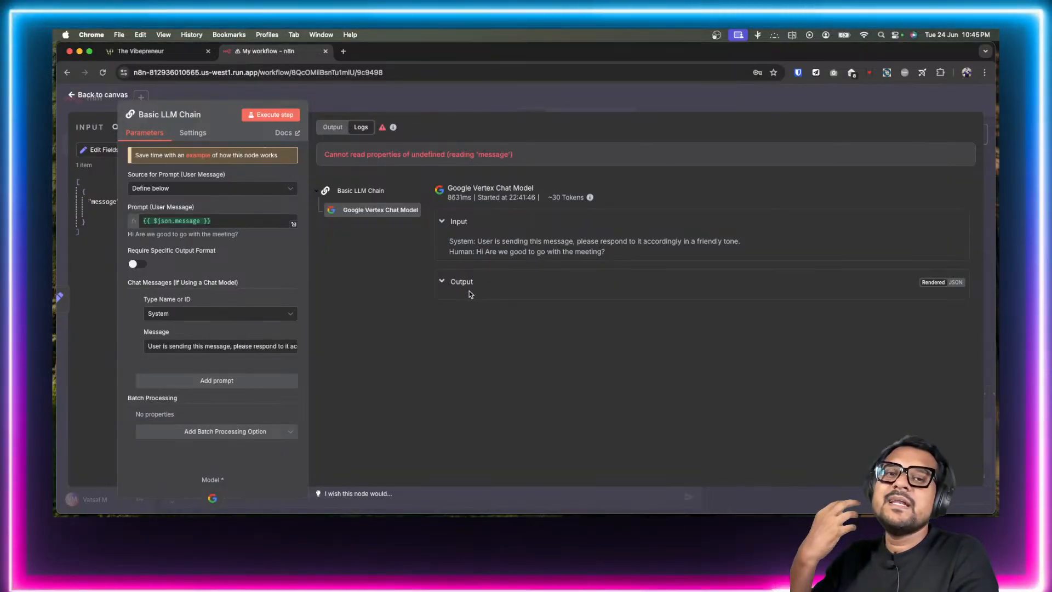
{"action": "left_click", "coordinate": [73, 95]}
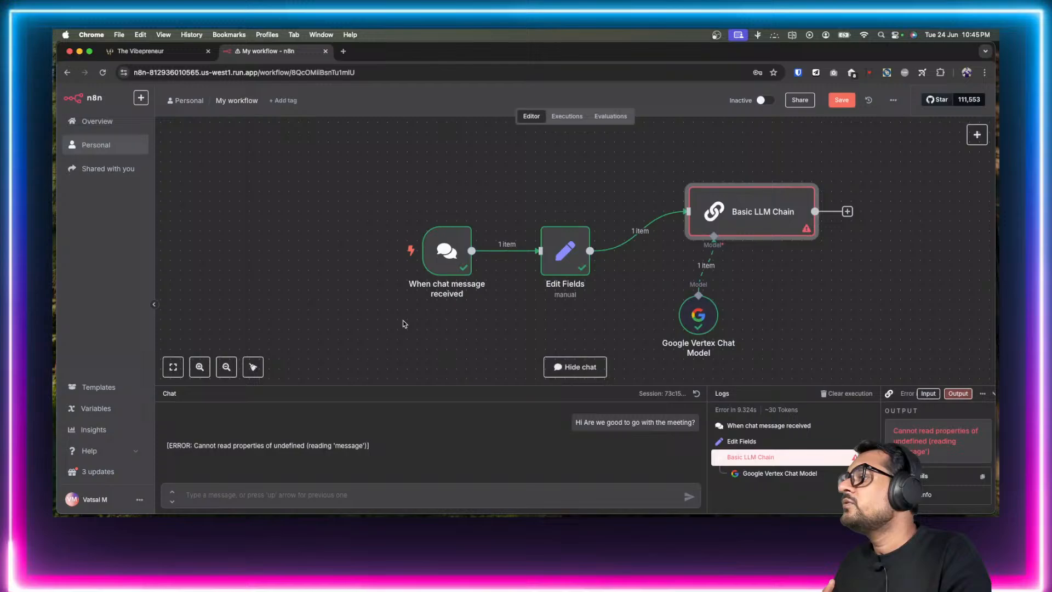
{"action": "double_click", "coordinate": [701, 317]}
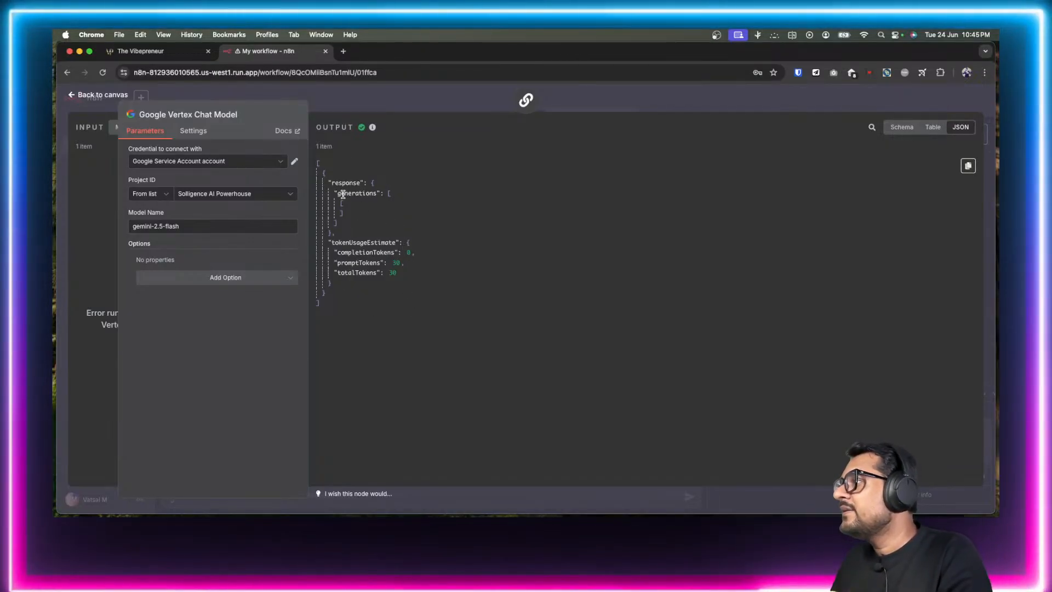
{"action": "left_click_drag", "start_coordinate": [340, 203], "coordinate": [352, 213]}
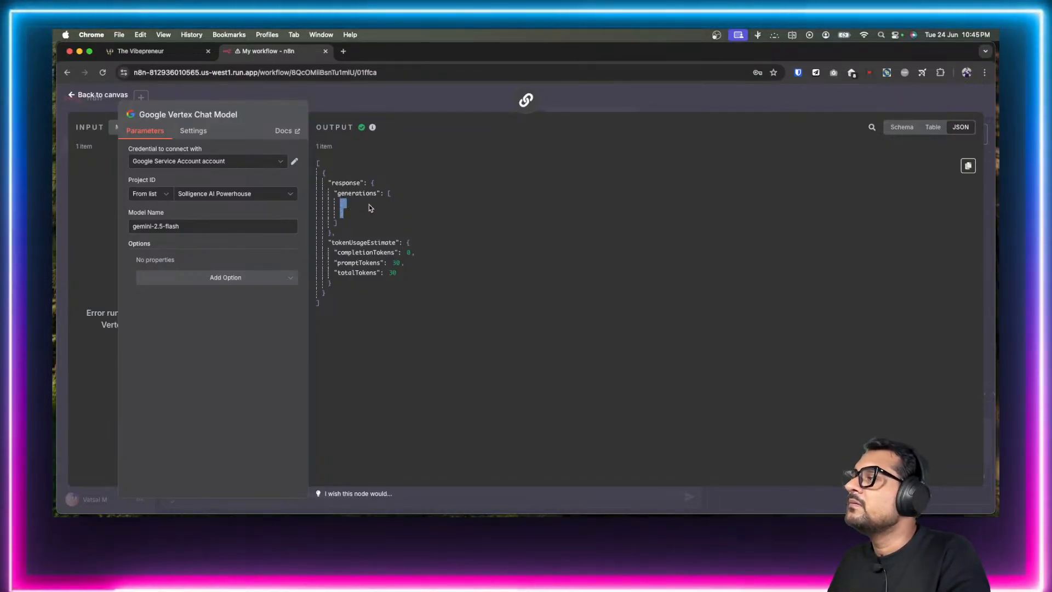
{"action": "left_click", "coordinate": [371, 208]}
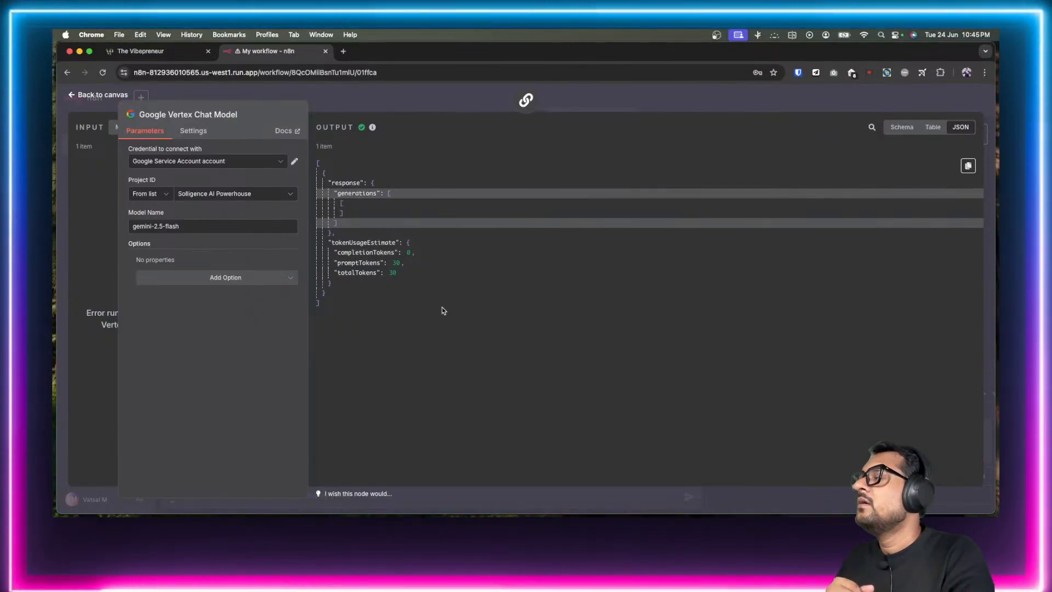
{"action": "left_click", "coordinate": [73, 96]}
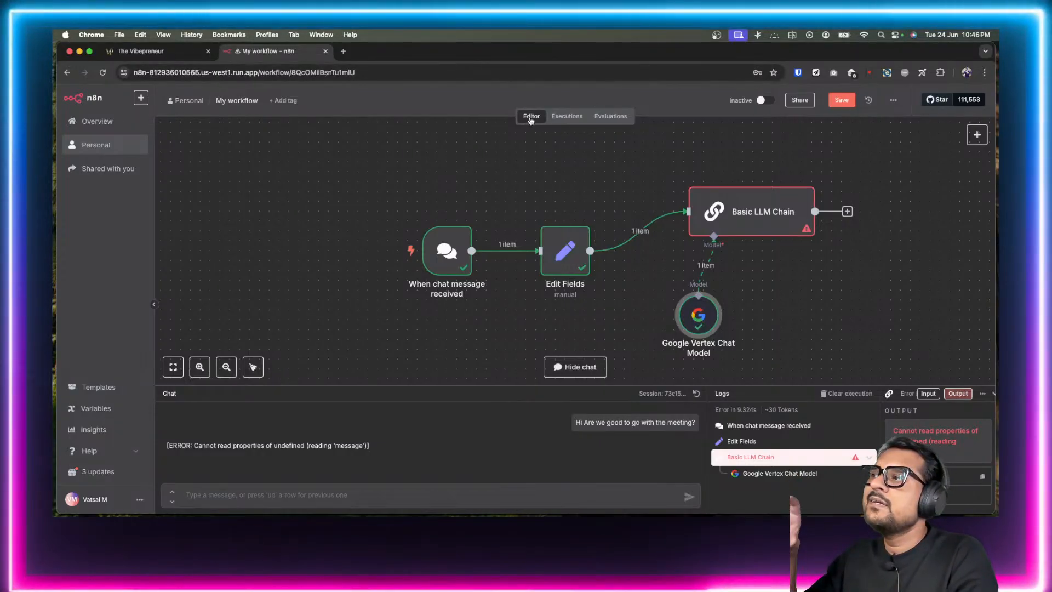
Step: Browse the workflow's past executions, viewing the Jun 24, 22:10:15 run and the 22:38:39 run
{"action": "left_click", "coordinate": [568, 122]}
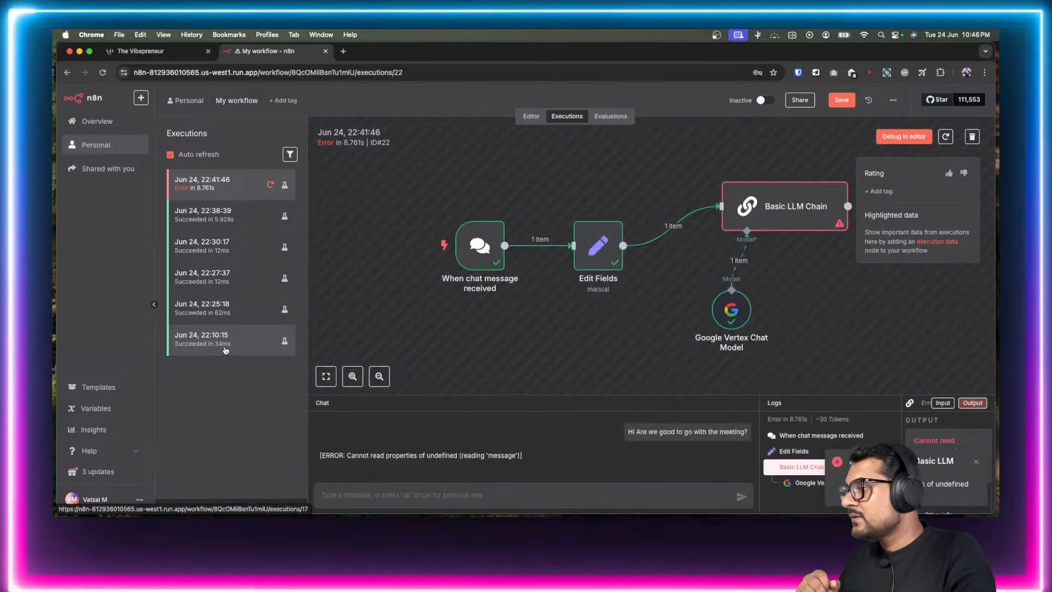
{"action": "left_click", "coordinate": [209, 347]}
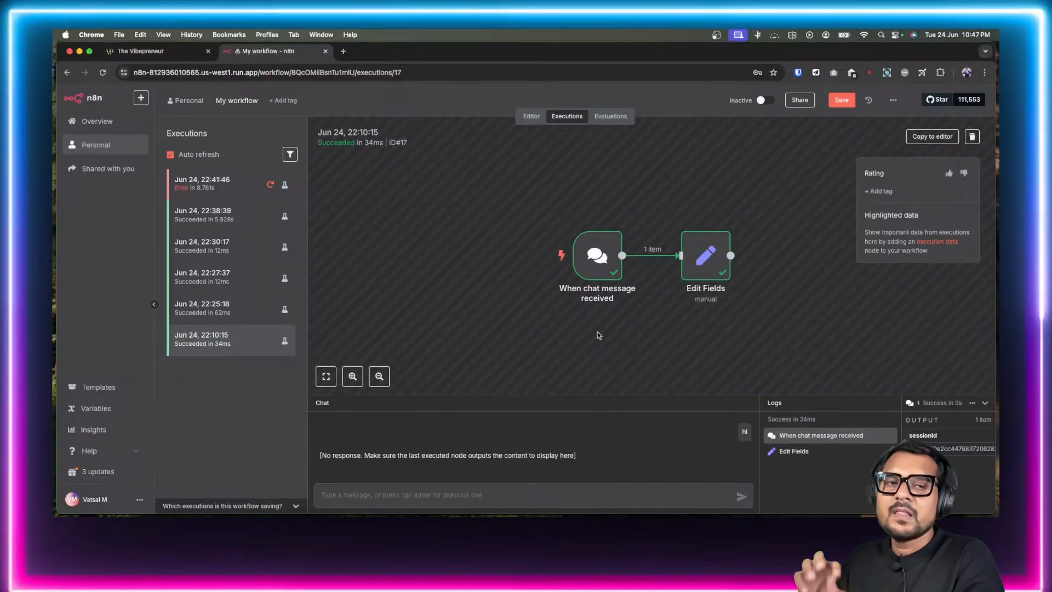
{"action": "left_click", "coordinate": [223, 218]}
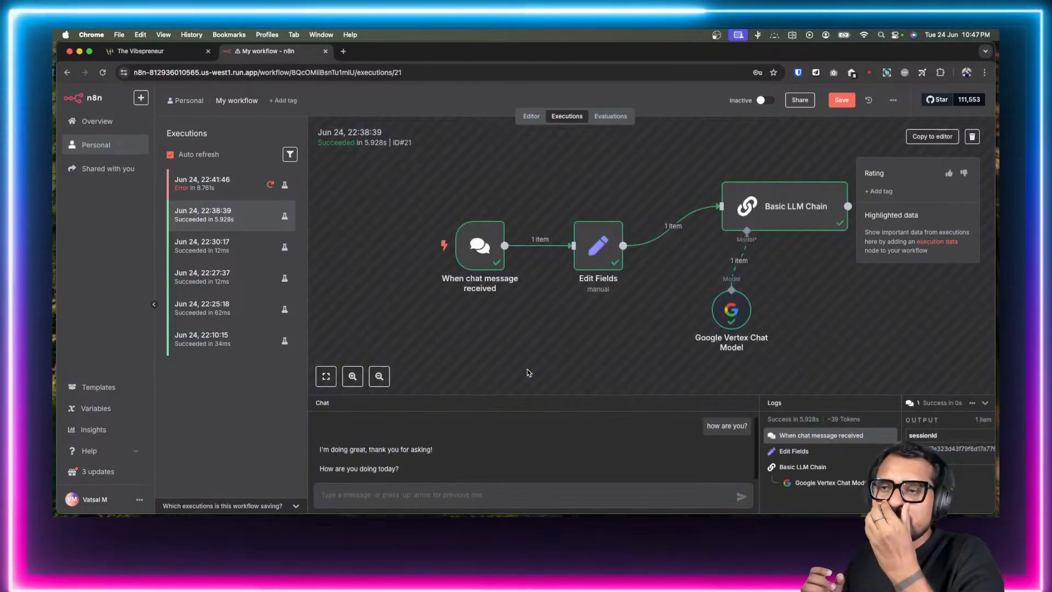
{"action": "scroll", "coordinate": [646, 342], "scroll_direction": "right", "scroll_amount": 2}
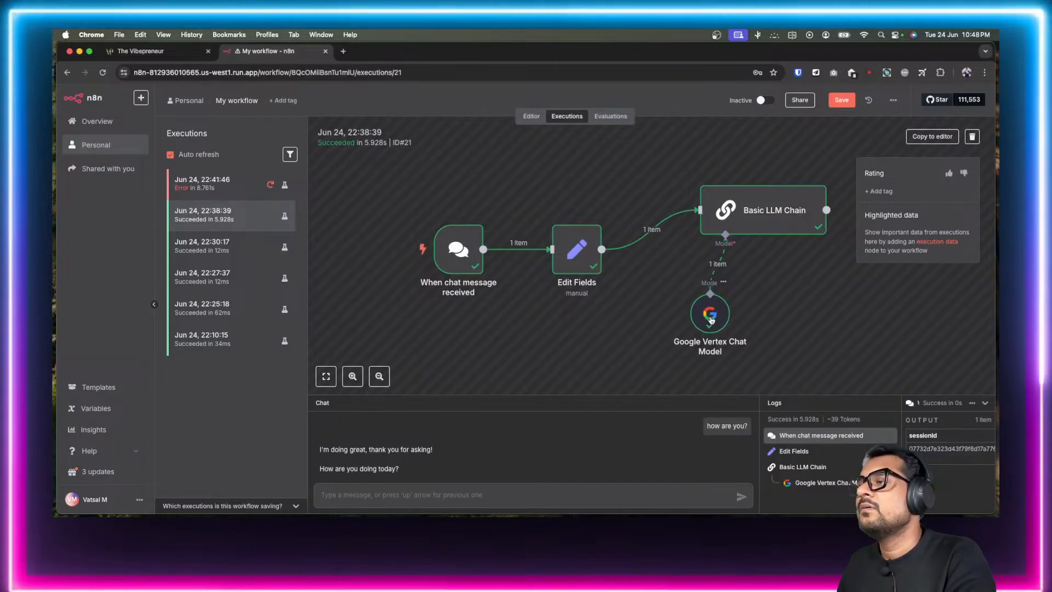
Step: Examine the generations array and its text key in the 22:38:39 run's Google Vertex Chat Model output, and return to the canvas
{"action": "double_click", "coordinate": [712, 315]}
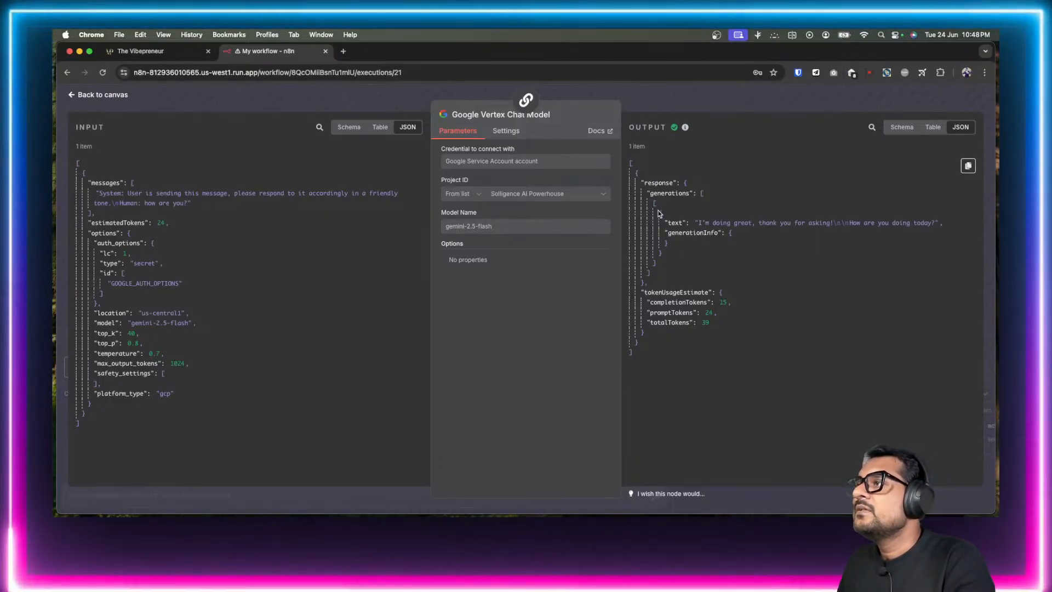
{"action": "double_click", "coordinate": [681, 193]}
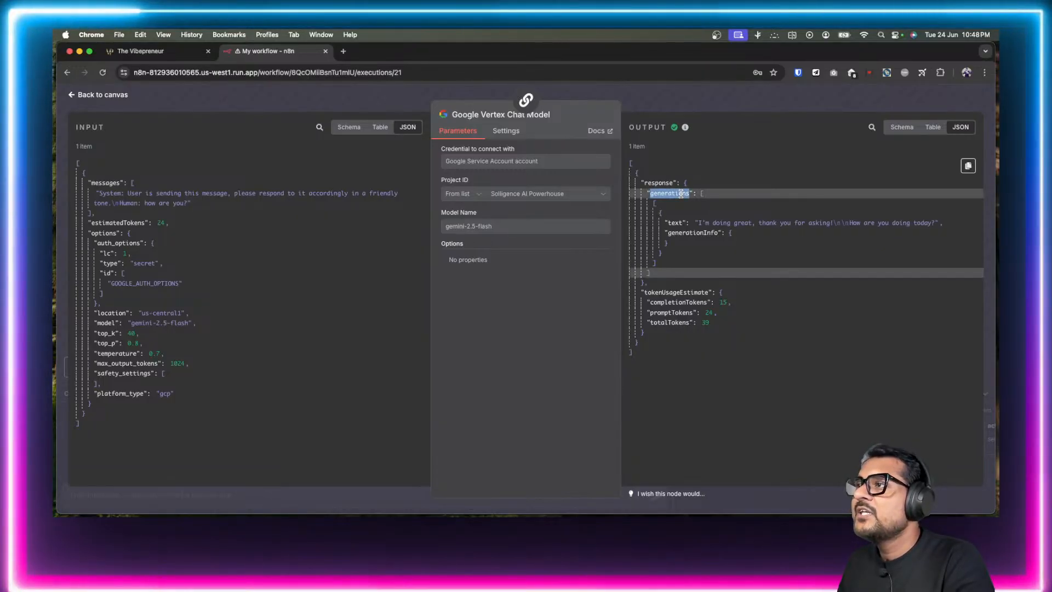
{"action": "left_click_drag", "start_coordinate": [660, 211], "coordinate": [692, 253]}
{"action": "left_click", "coordinate": [692, 252]}
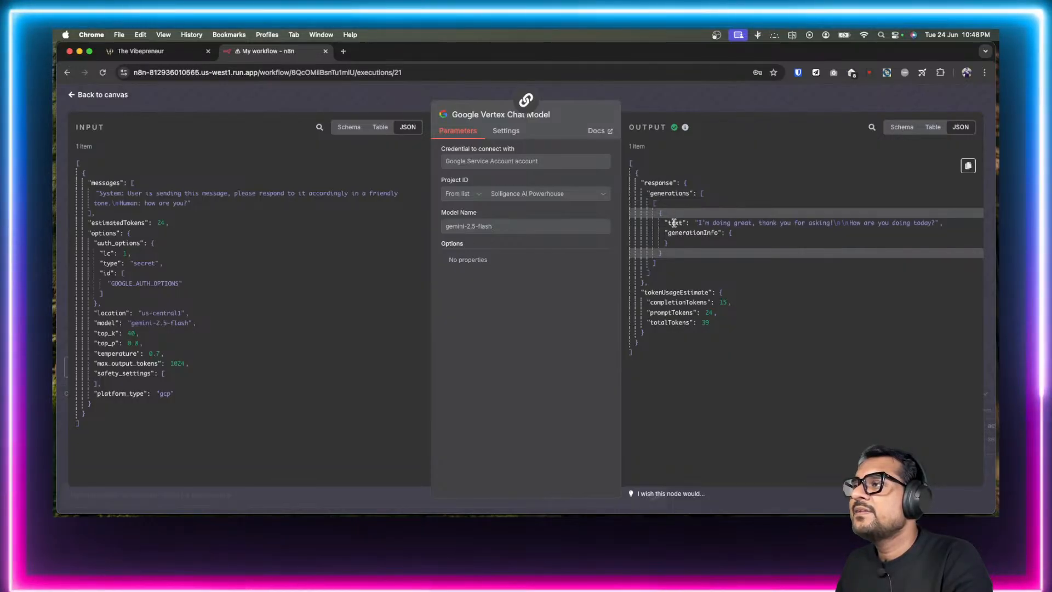
{"action": "double_click", "coordinate": [675, 223]}
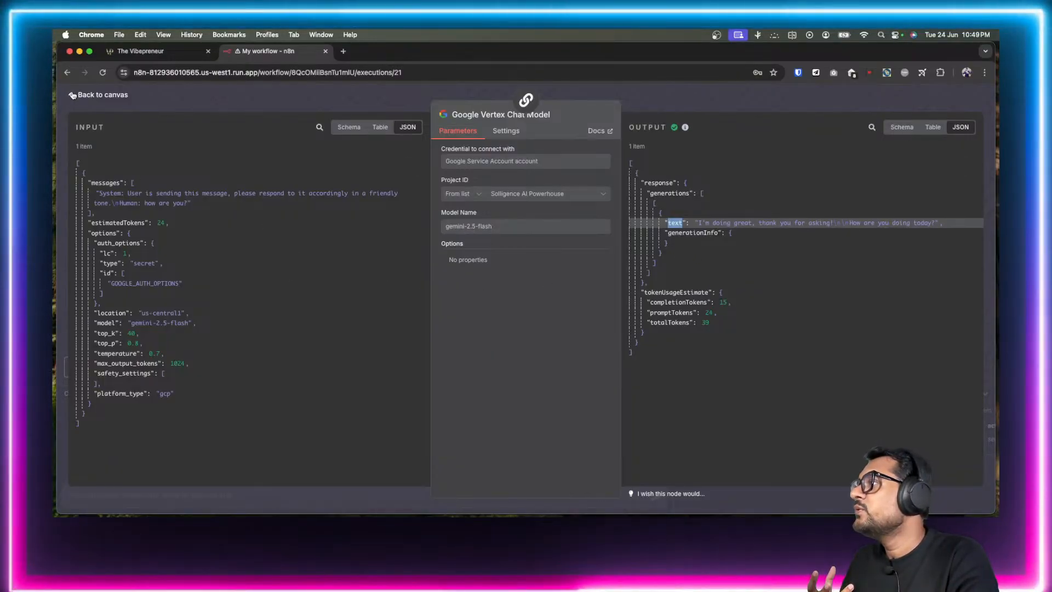
{"action": "left_click", "coordinate": [98, 95]}
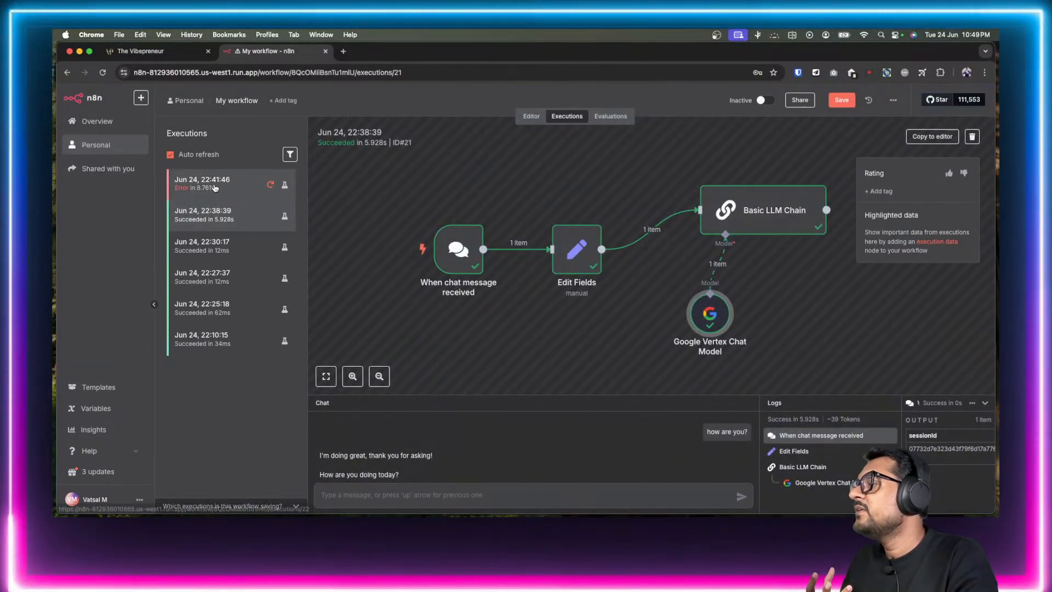
Step: Inspect the Google Vertex Chat Model node's output in the failed 22:41:46 execution for comparison, and return to the canvas
{"action": "left_click", "coordinate": [207, 191]}
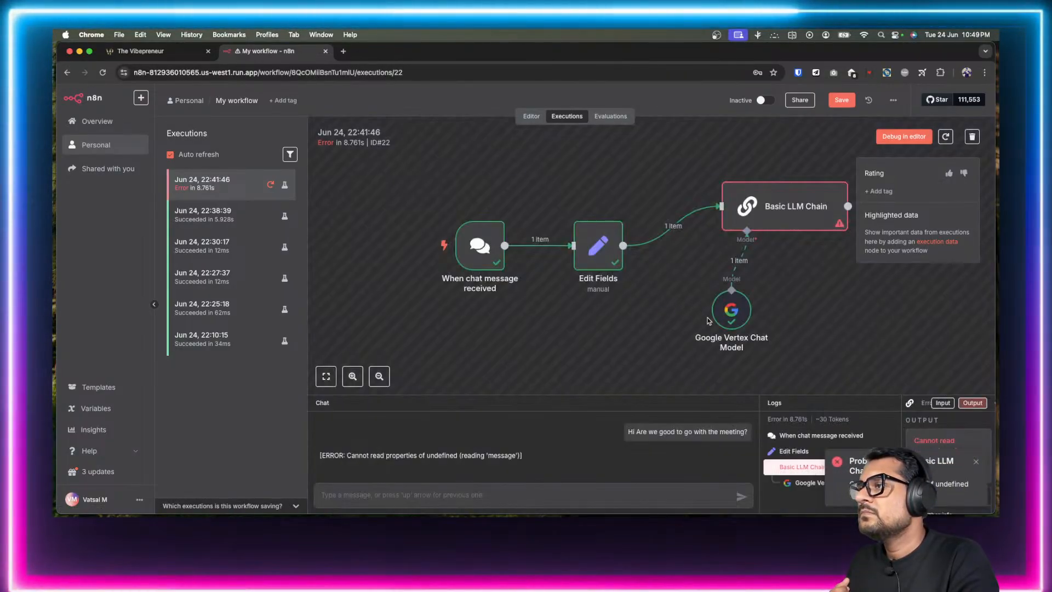
{"action": "double_click", "coordinate": [725, 311]}
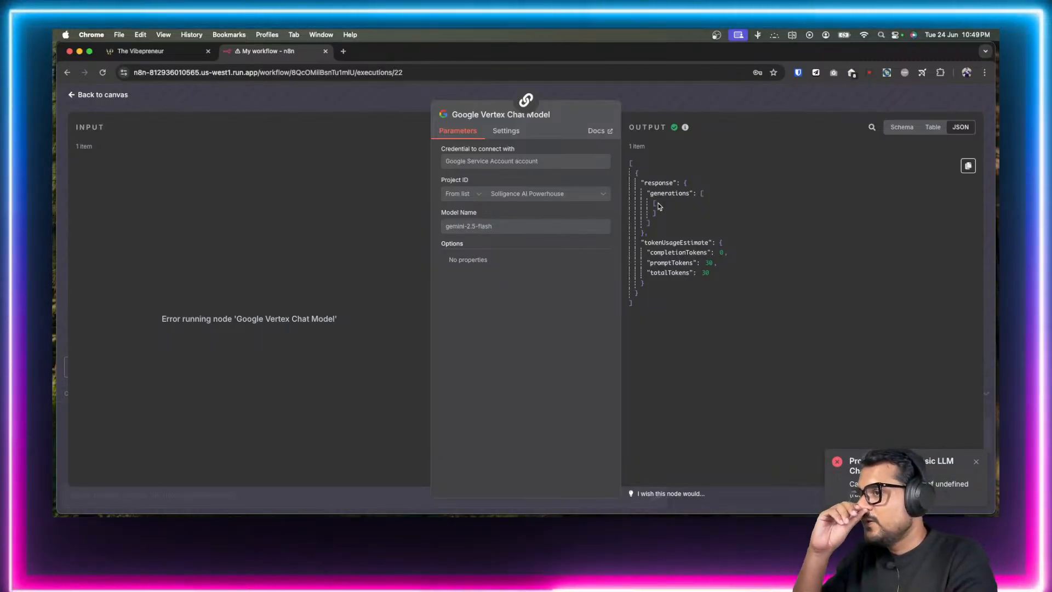
{"action": "left_click", "coordinate": [72, 96]}
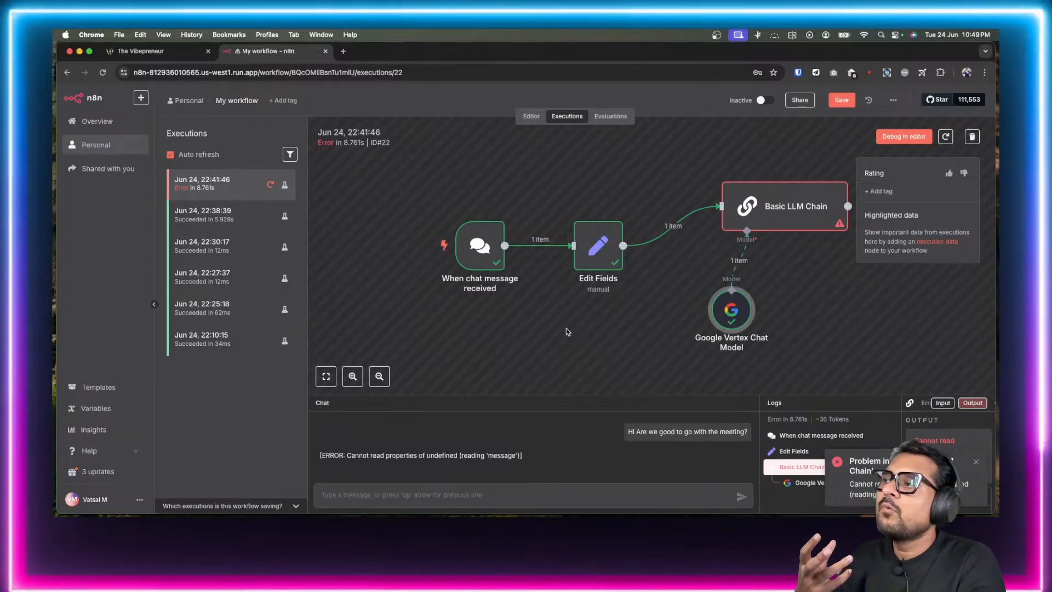
Step: Return to the workflow editor and clear the previous execution data
{"action": "left_click", "coordinate": [527, 119]}
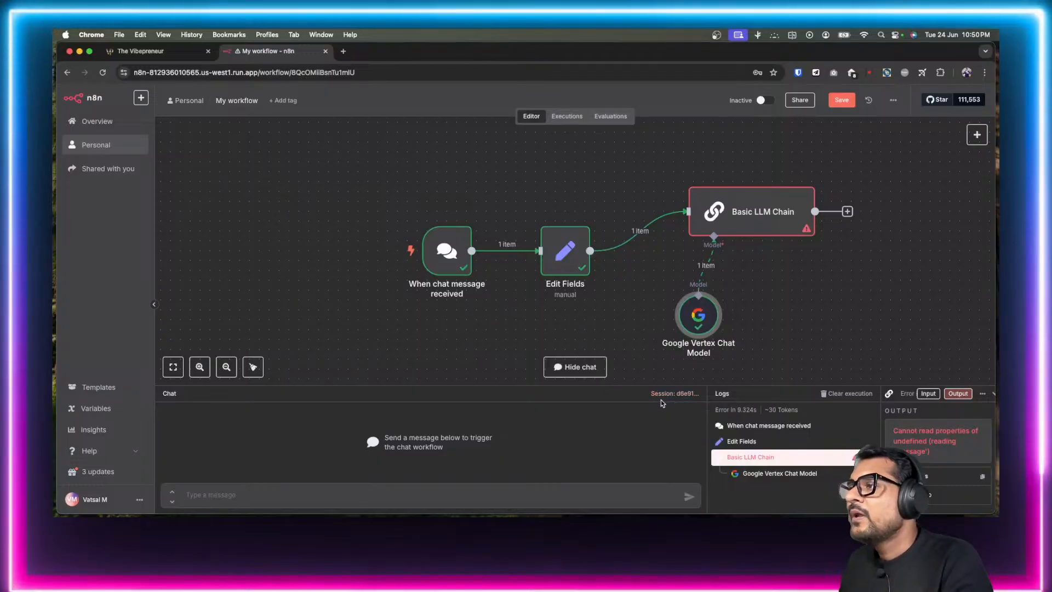
{"action": "left_click", "coordinate": [846, 394]}
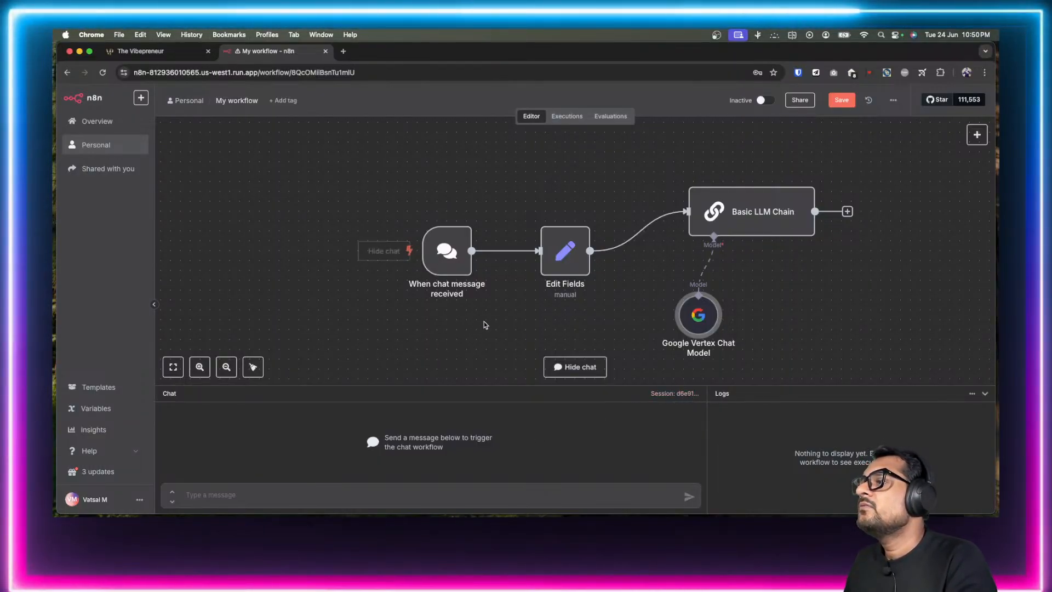
{"action": "scroll", "coordinate": [485, 325], "scroll_direction": "right", "scroll_amount": 1}
{"action": "scroll", "coordinate": [484, 323], "scroll_direction": "right", "scroll_amount": 1}
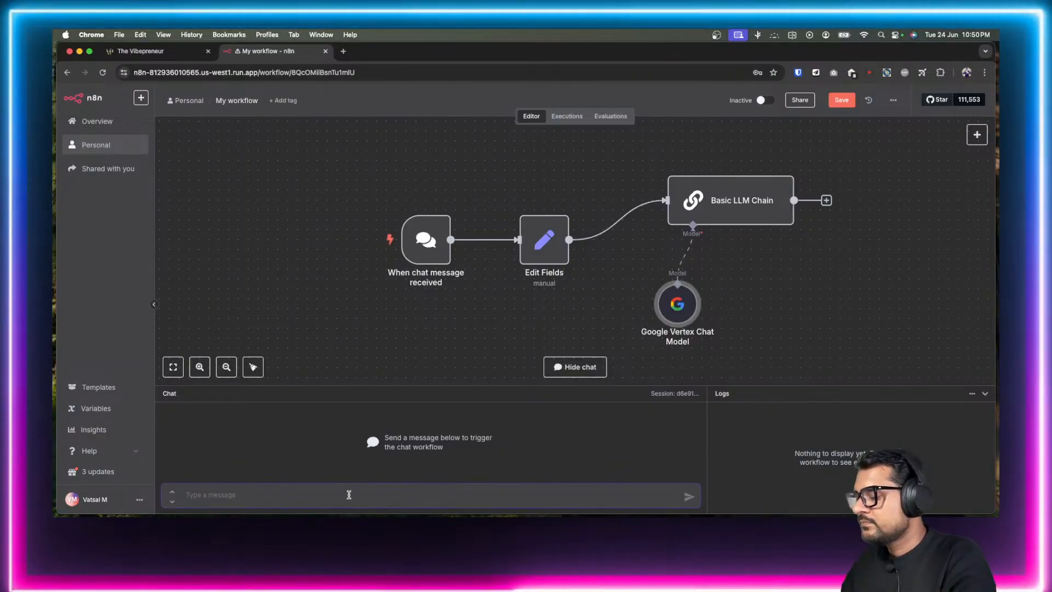
Step: Test the workflow by sending the chat message "Are you this noon for lunch?"
{"action": "left_click", "coordinate": [349, 495]}
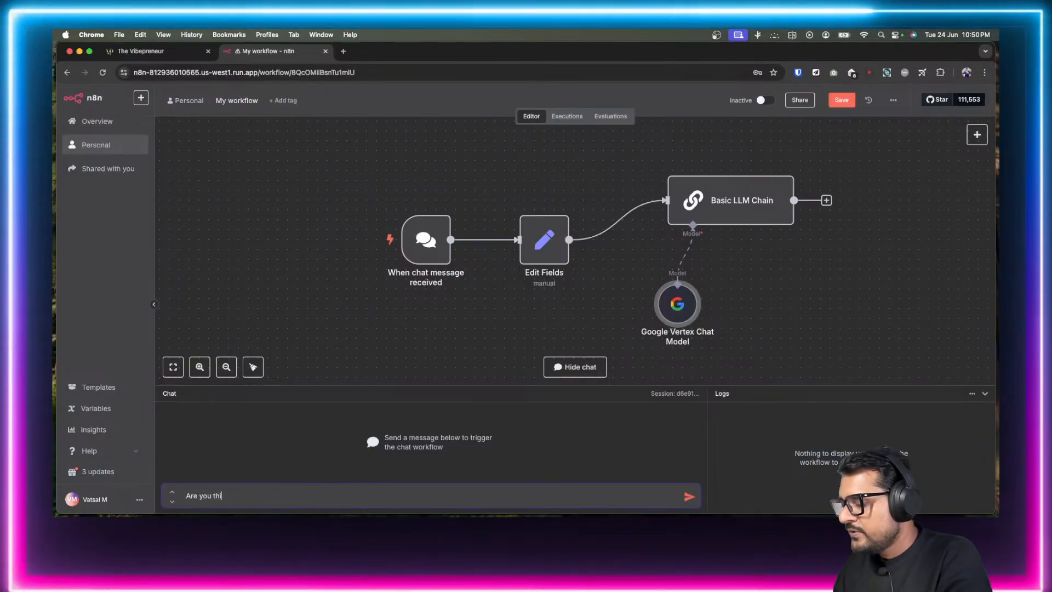
{"action": "type", "text": "s"}
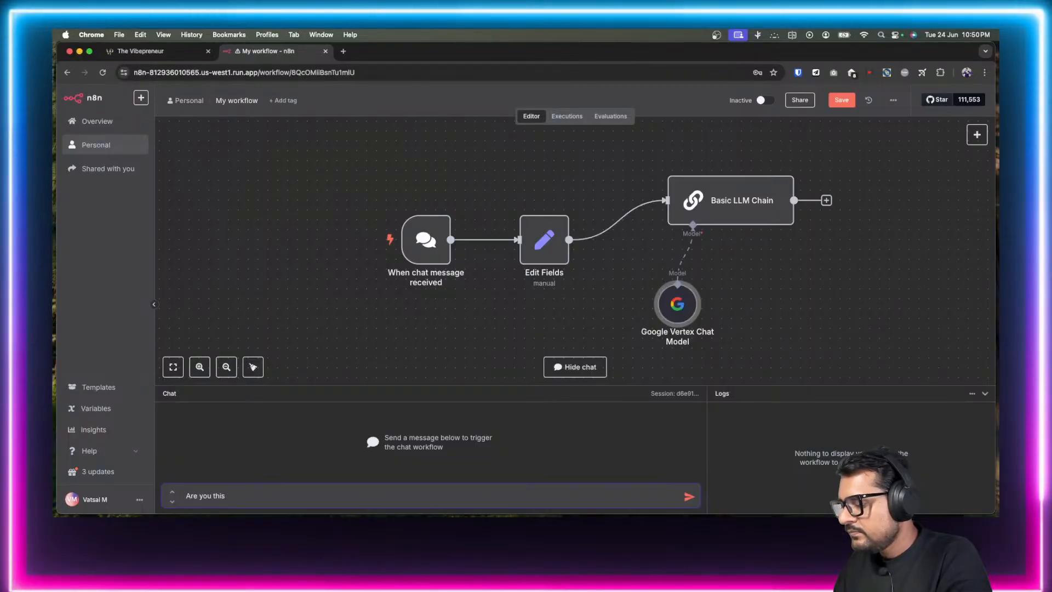
{"action": "type", "text": " noon for lun"}
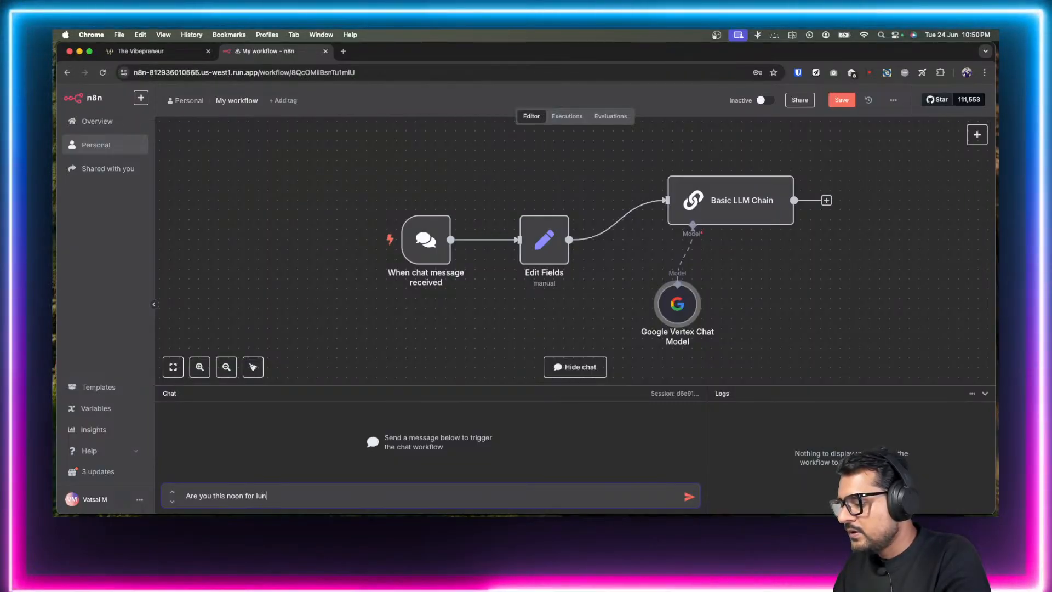
{"action": "type", "text": "ch?"}
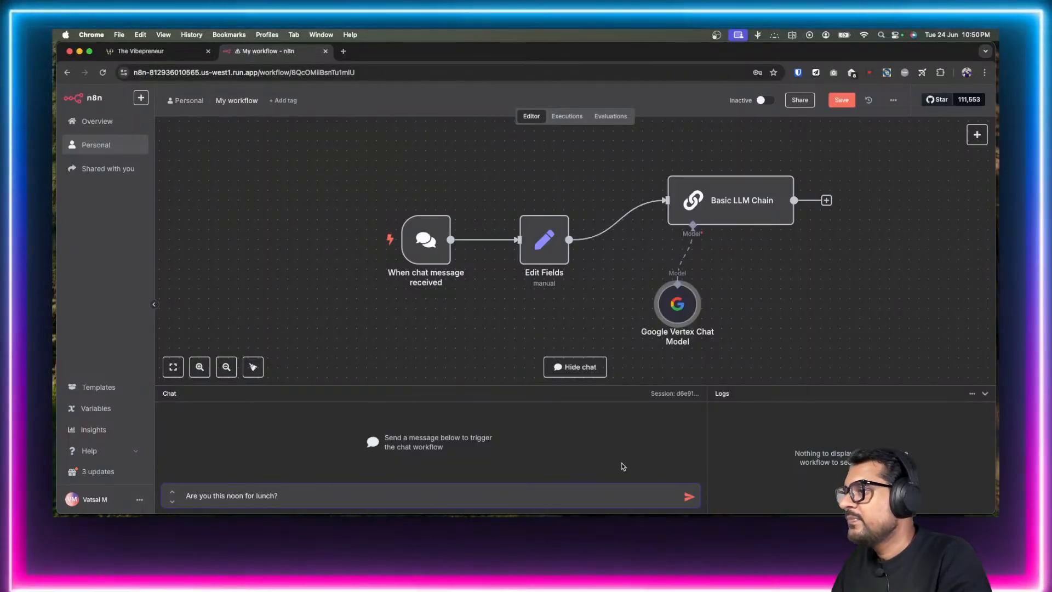
{"action": "left_click", "coordinate": [688, 496]}
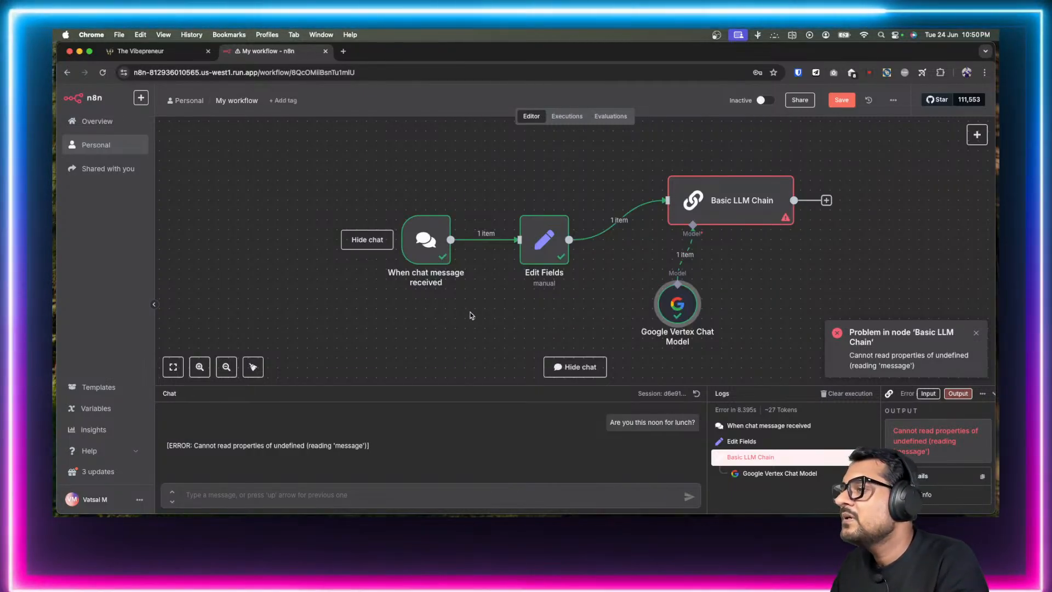
Step: Run the workflow again with the chat message "Hi how are you?"
{"action": "left_click", "coordinate": [351, 489]}
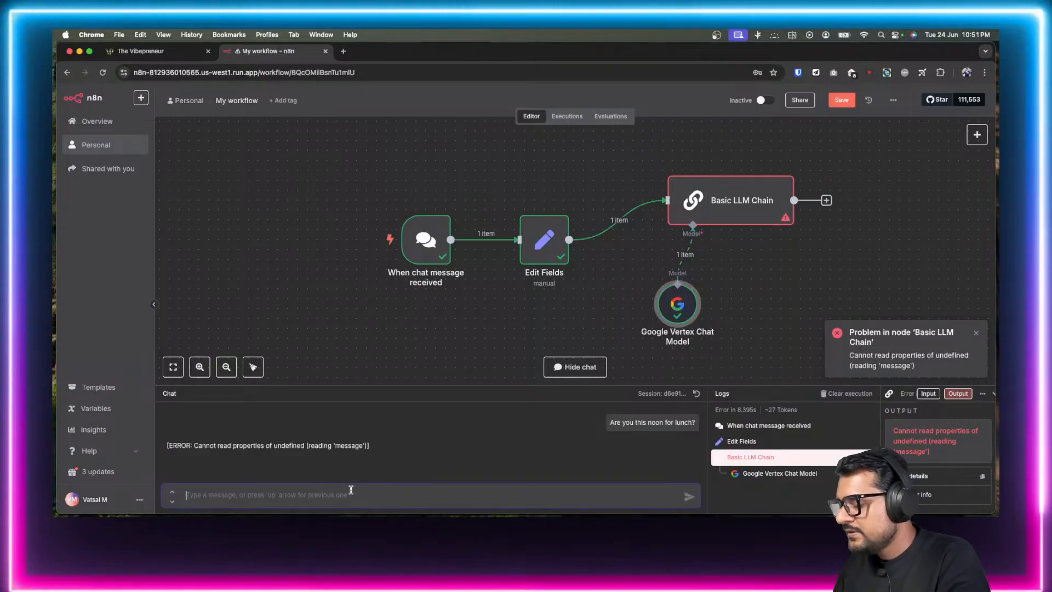
{"action": "type", "text": "Hi how"}
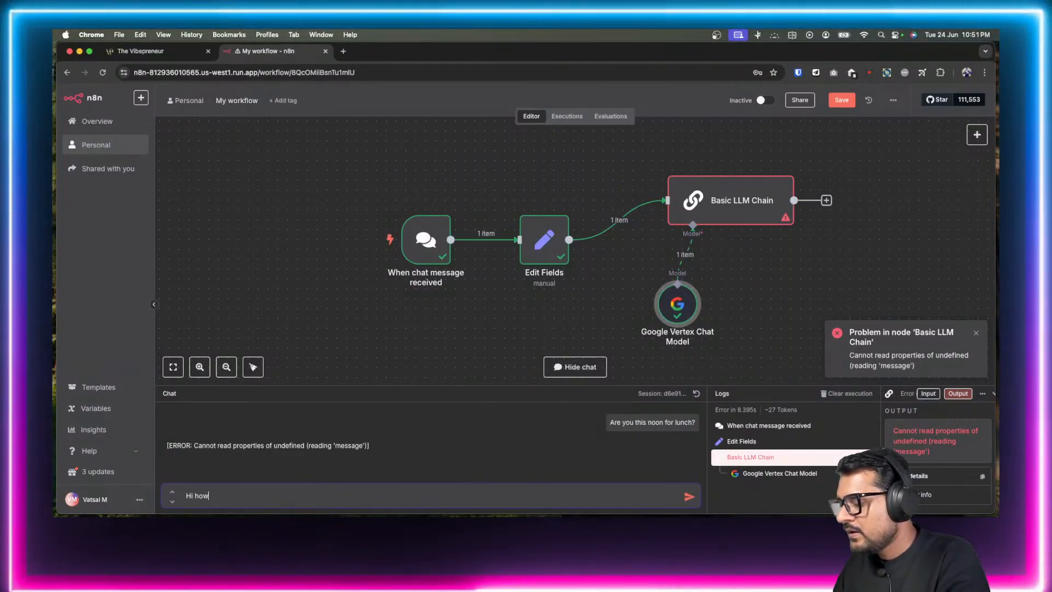
{"action": "type", "text": " are you"}
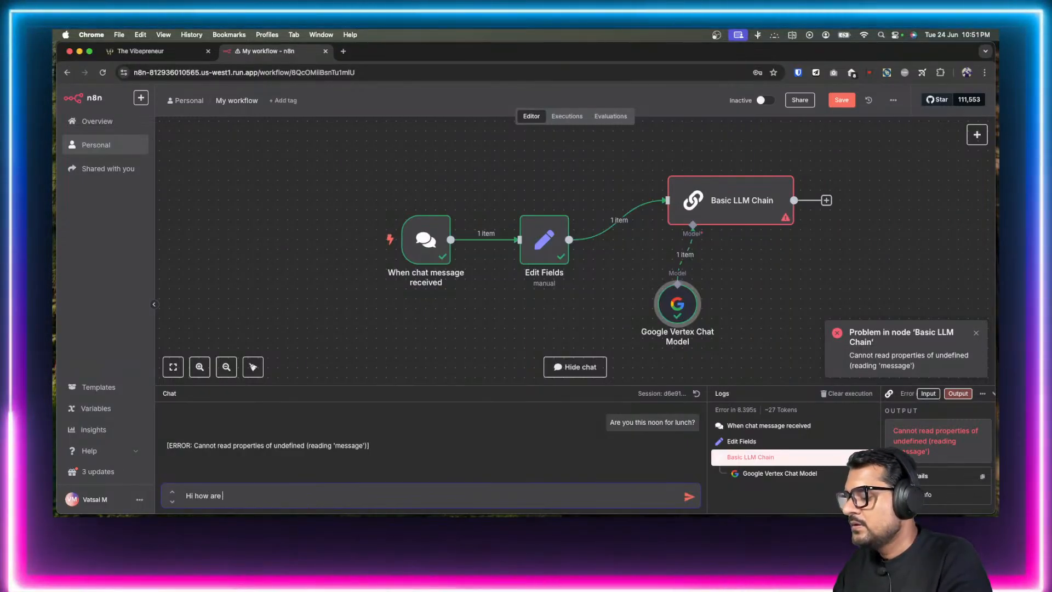
{"action": "type", "text": "?"}
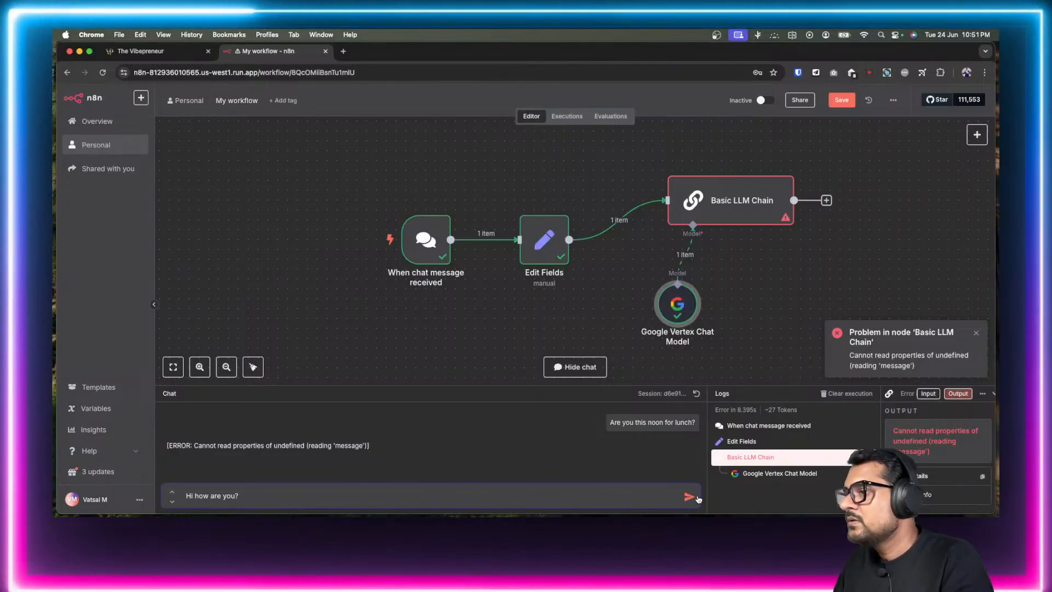
{"action": "left_click", "coordinate": [689, 496]}
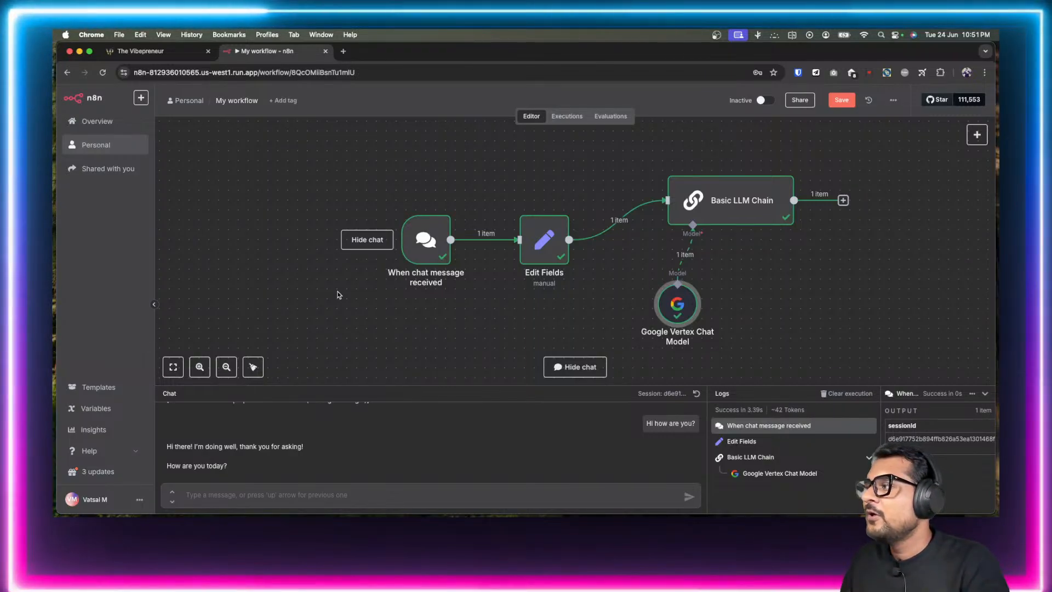
Step: Compare the chat responses to the lunch question and the "Hi how are you?" greeting
{"action": "scroll", "coordinate": [430, 435], "scroll_direction": "up", "scroll_amount": 2}
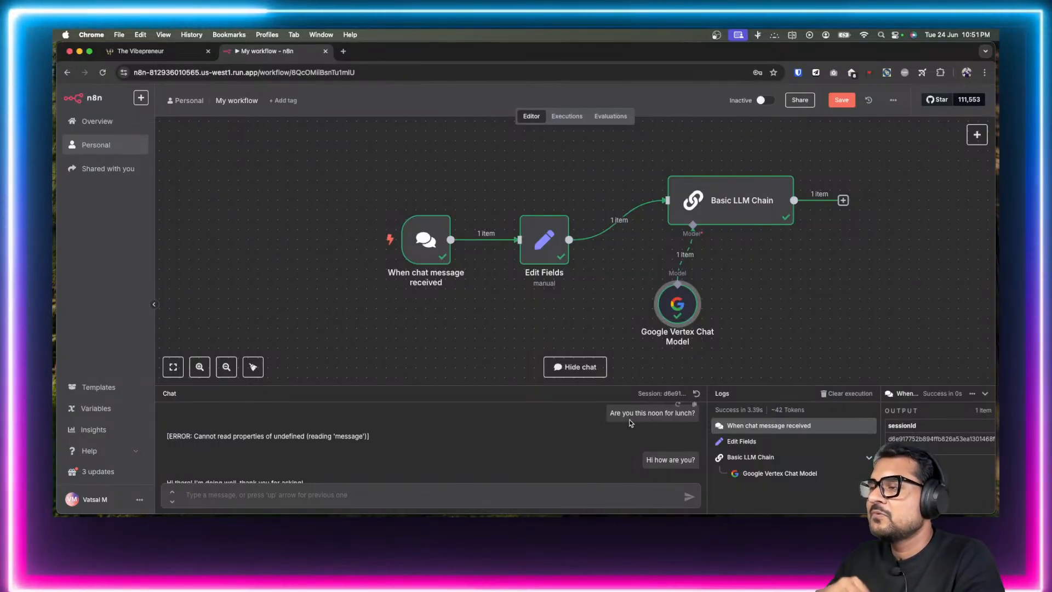
{"action": "scroll", "coordinate": [563, 439], "scroll_direction": "down", "scroll_amount": 1}
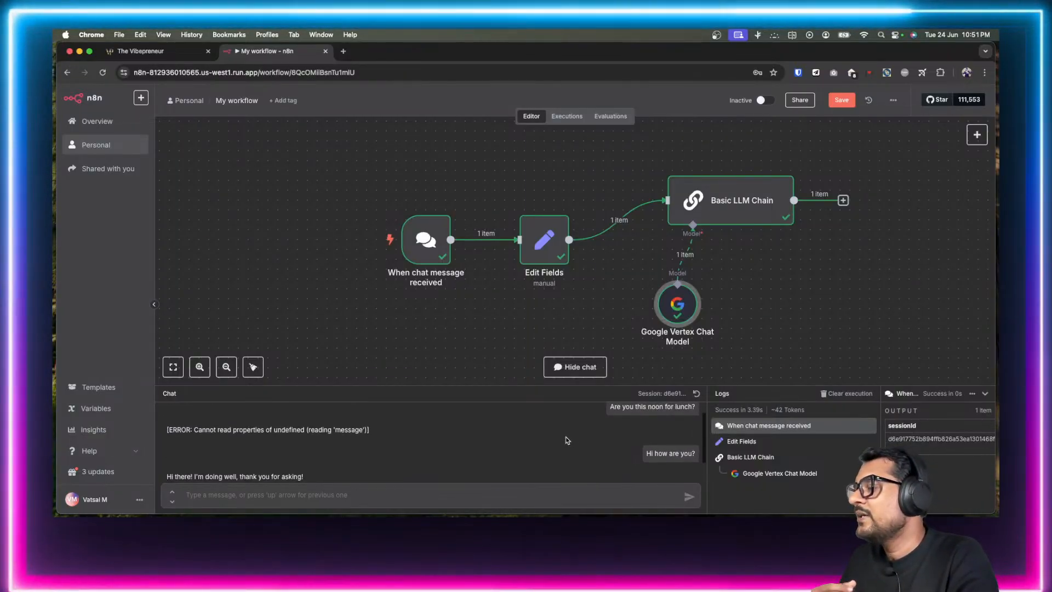
{"action": "scroll", "coordinate": [488, 437], "scroll_direction": "down", "scroll_amount": 3}
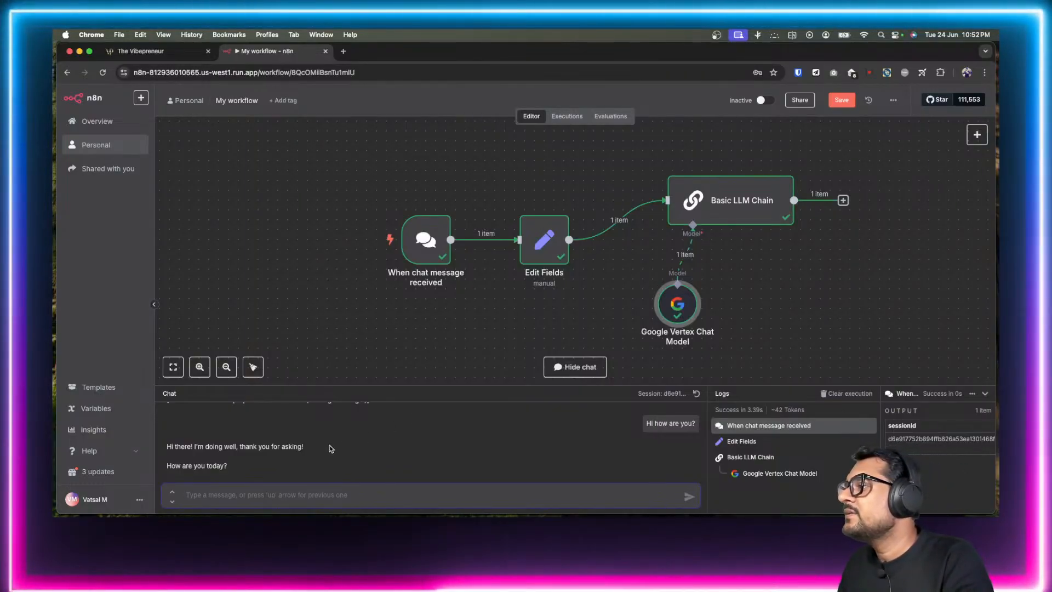
{"action": "scroll", "coordinate": [345, 448], "scroll_direction": "up", "scroll_amount": 5}
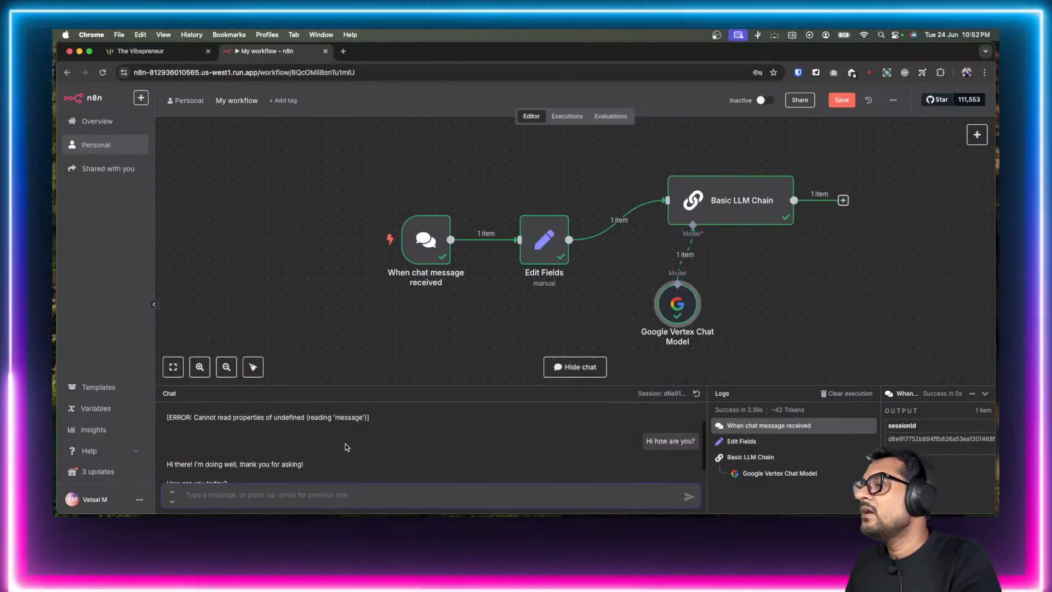
Step: Test the workflow again by sending the chat message "Is the weather nice?"
{"action": "scroll", "coordinate": [211, 439], "scroll_direction": "down", "scroll_amount": 5}
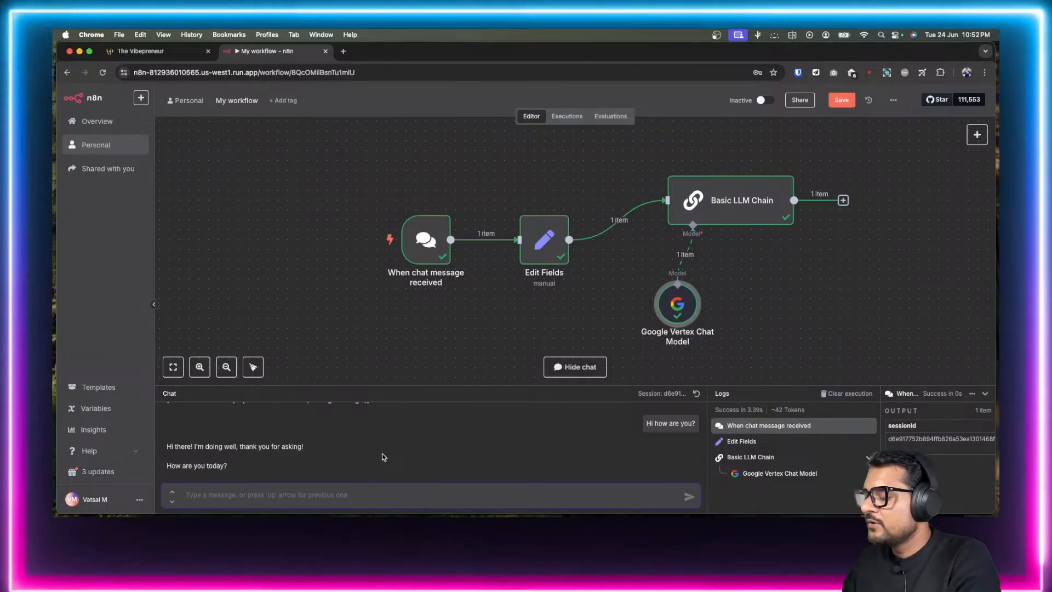
{"action": "type", "text": "IS the"}
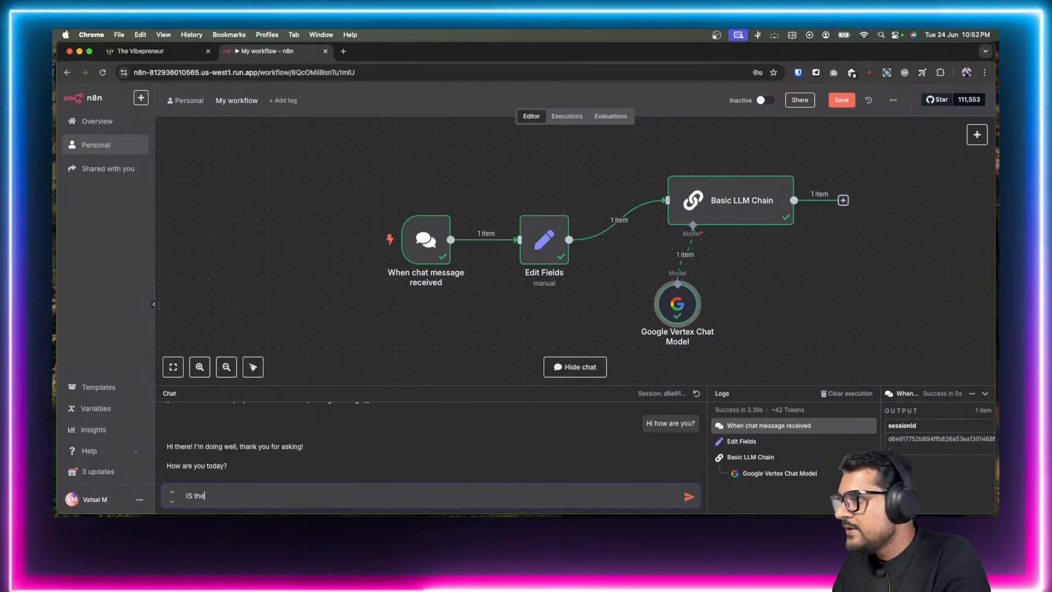
{"action": "key", "text": "BackSpace"}
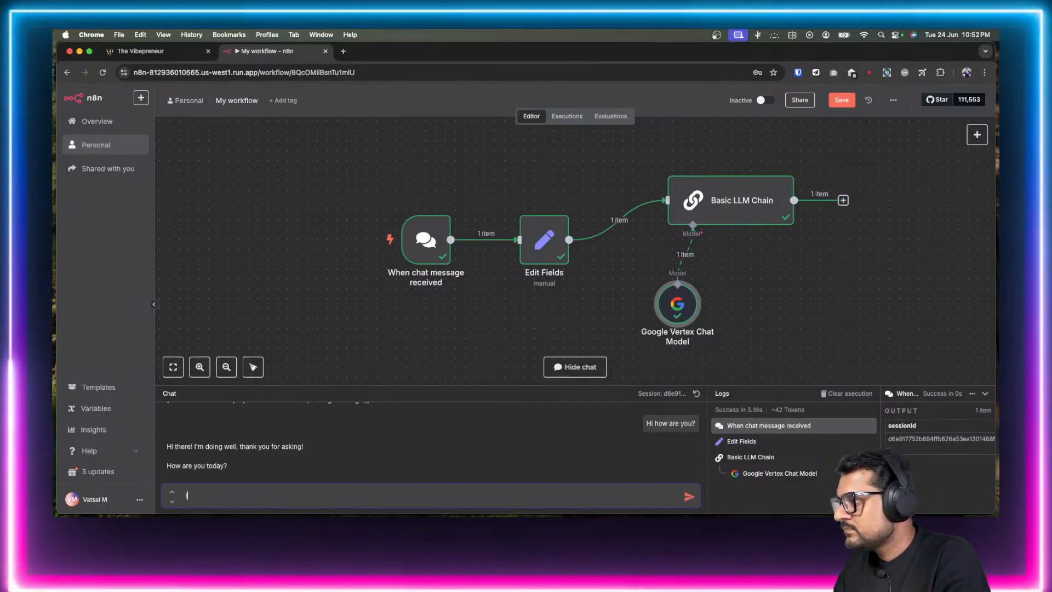
{"action": "type", "text": "s the we"}
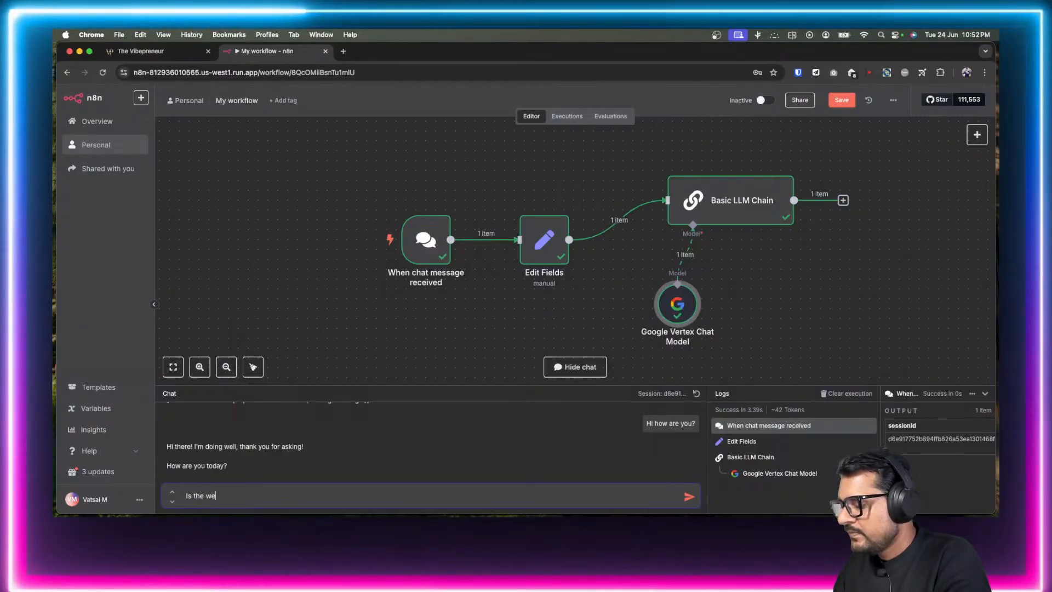
{"action": "type", "text": "ather nice"}
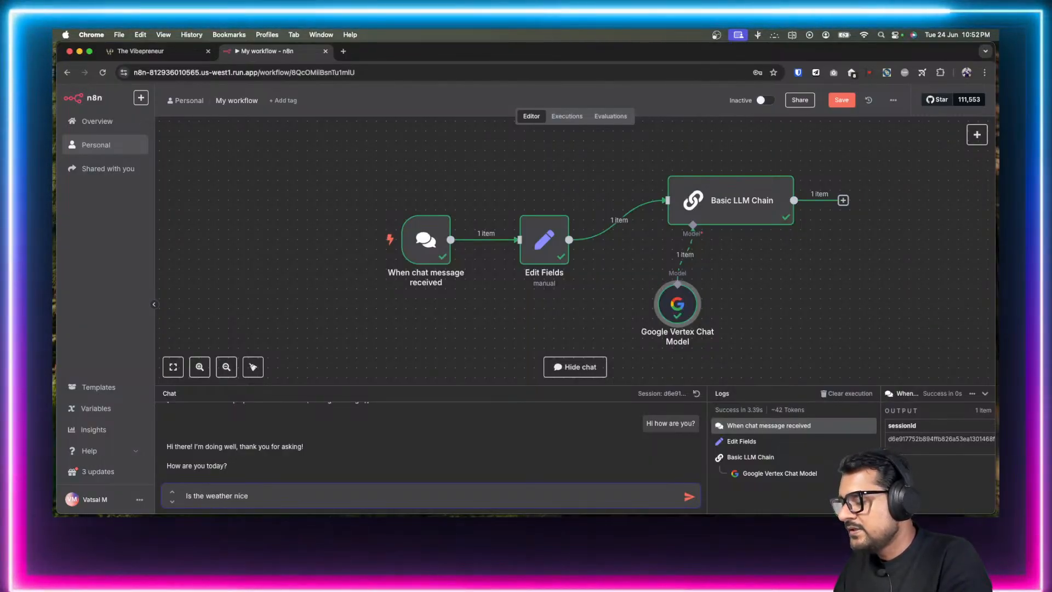
{"action": "type", "text": "?"}
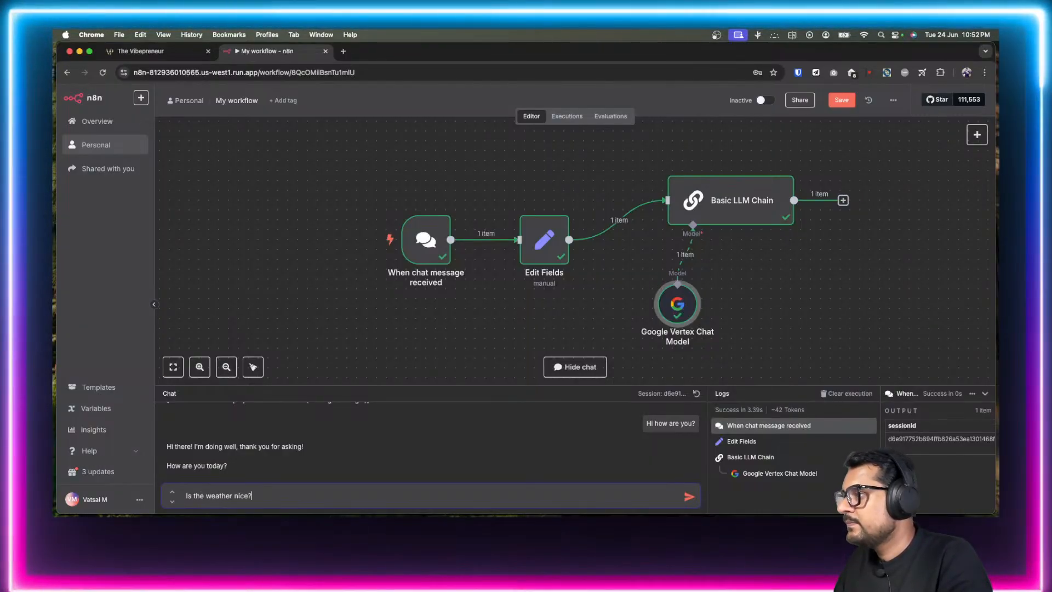
{"action": "left_click", "coordinate": [689, 497]}
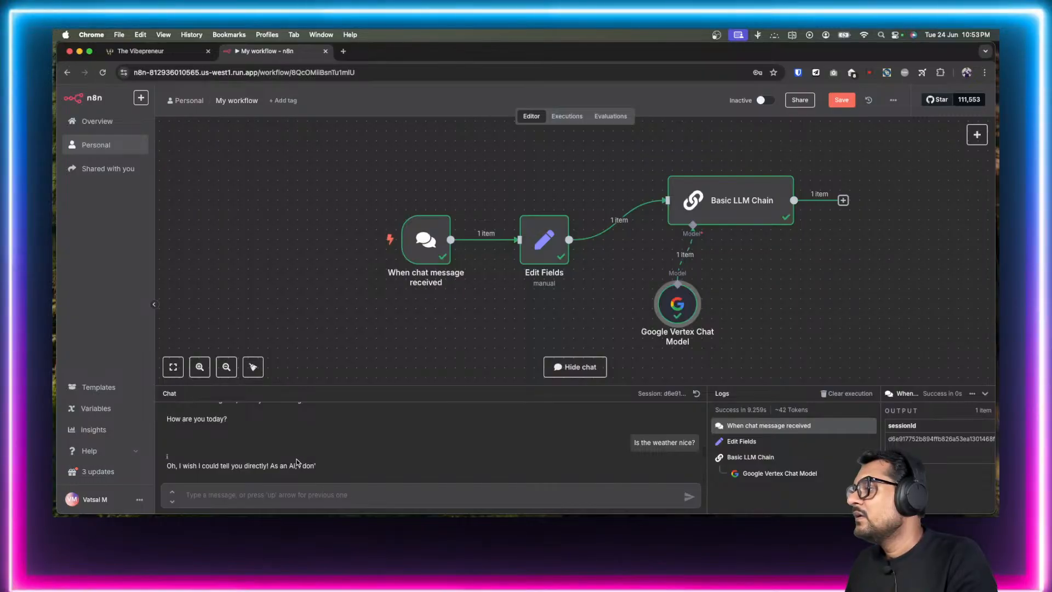
Step: Examine the chat reply to the weather question alongside the earlier responses, and deselect the Google Vertex Chat Model node
{"action": "left_click", "coordinate": [354, 464]}
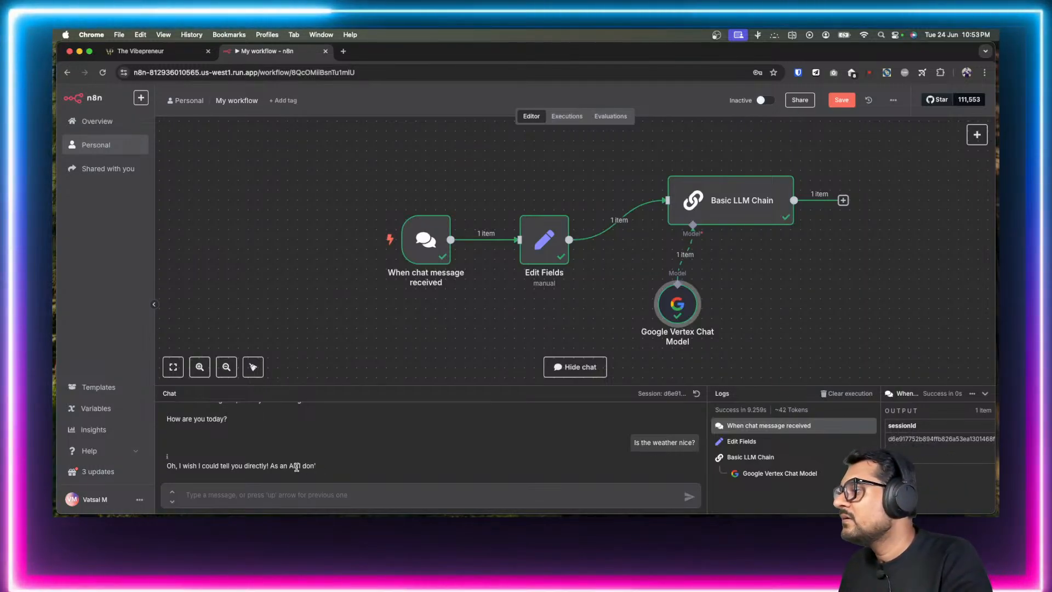
{"action": "left_click_drag", "start_coordinate": [296, 466], "coordinate": [326, 470]}
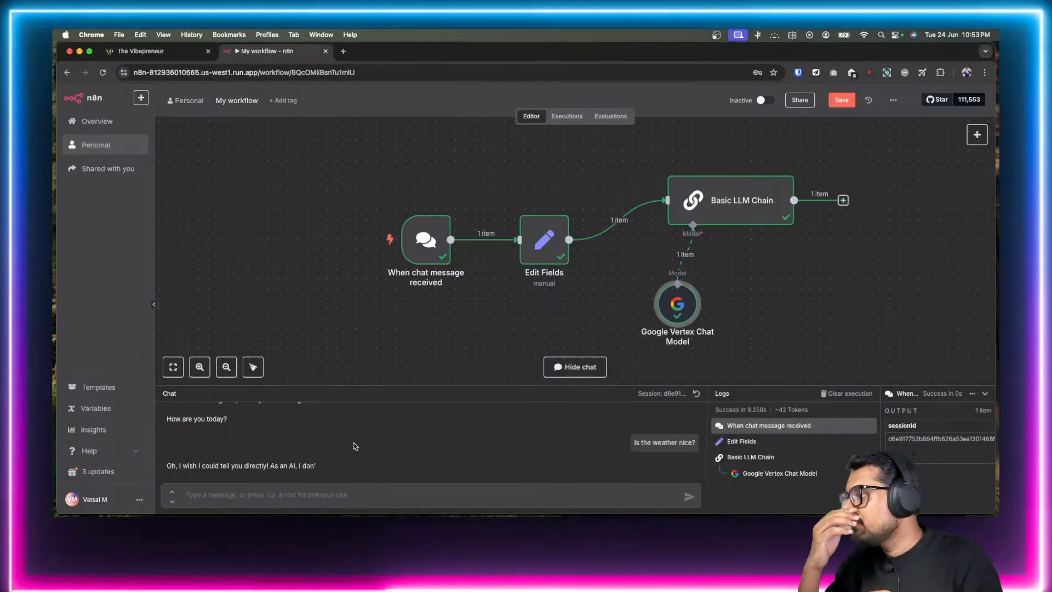
{"action": "scroll", "coordinate": [458, 442], "scroll_direction": "up", "scroll_amount": 3}
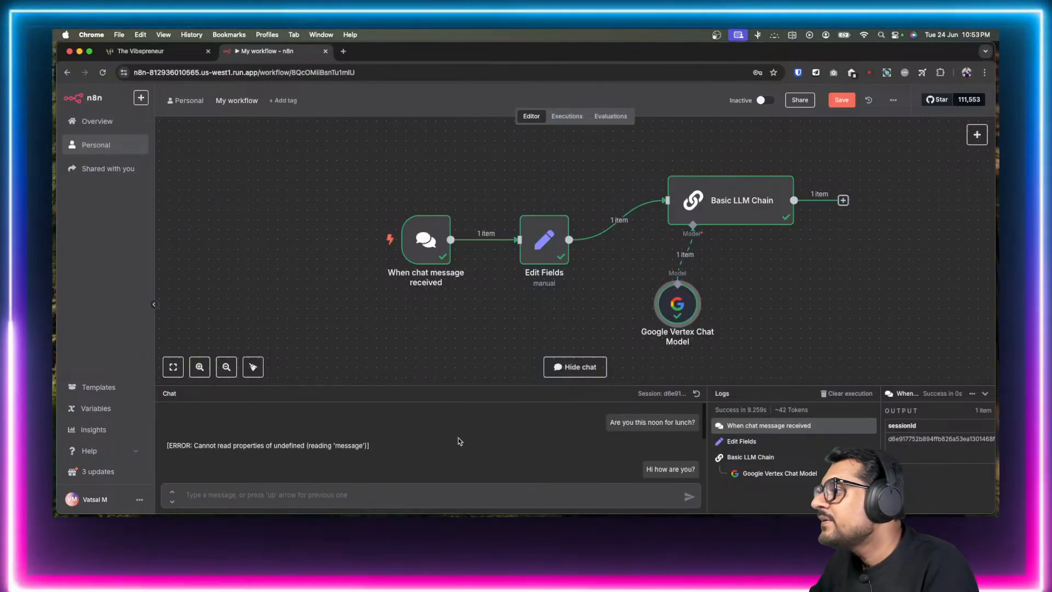
{"action": "scroll", "coordinate": [459, 441], "scroll_direction": "down", "scroll_amount": 3}
{"action": "left_click", "coordinate": [756, 294]}
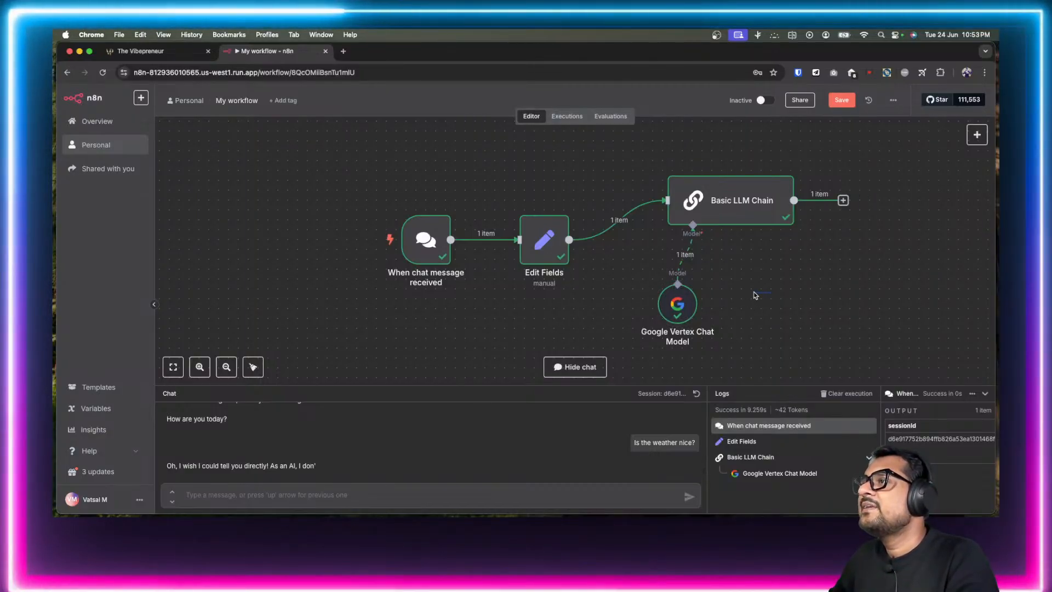